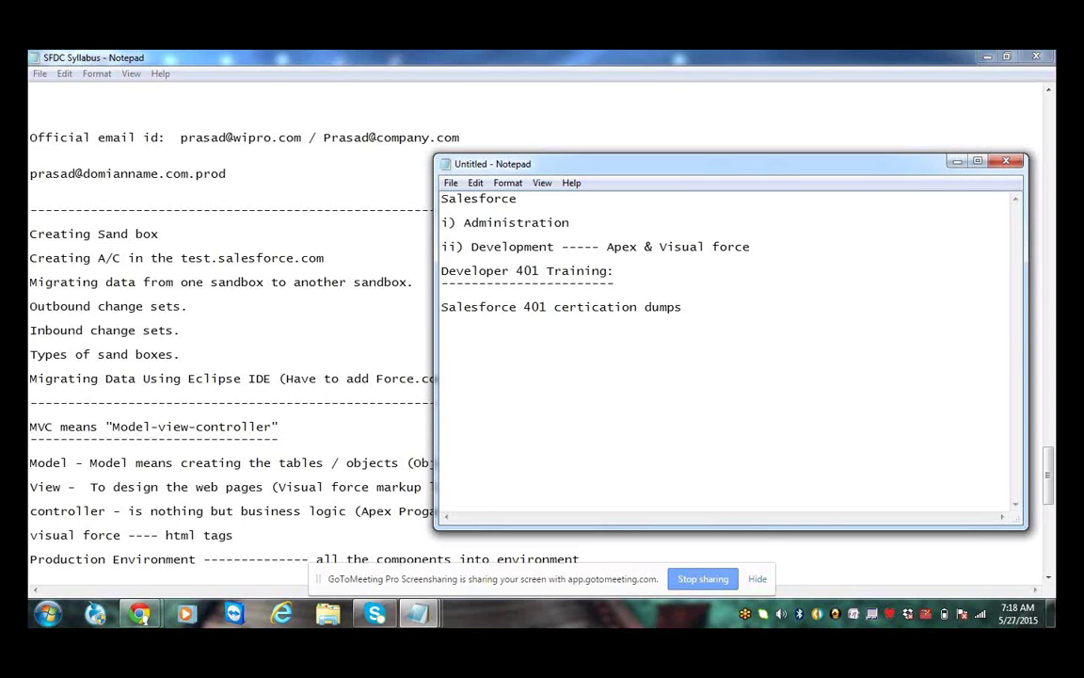
Discard the untitled scratch note without saving and scroll the SFDC Syllabus back up to Role of Jobs
{"action": "left_click", "coordinate": [684, 307]}
{"action": "left_click", "coordinate": [1005, 161]}
{"action": "left_click", "coordinate": [570, 330]}
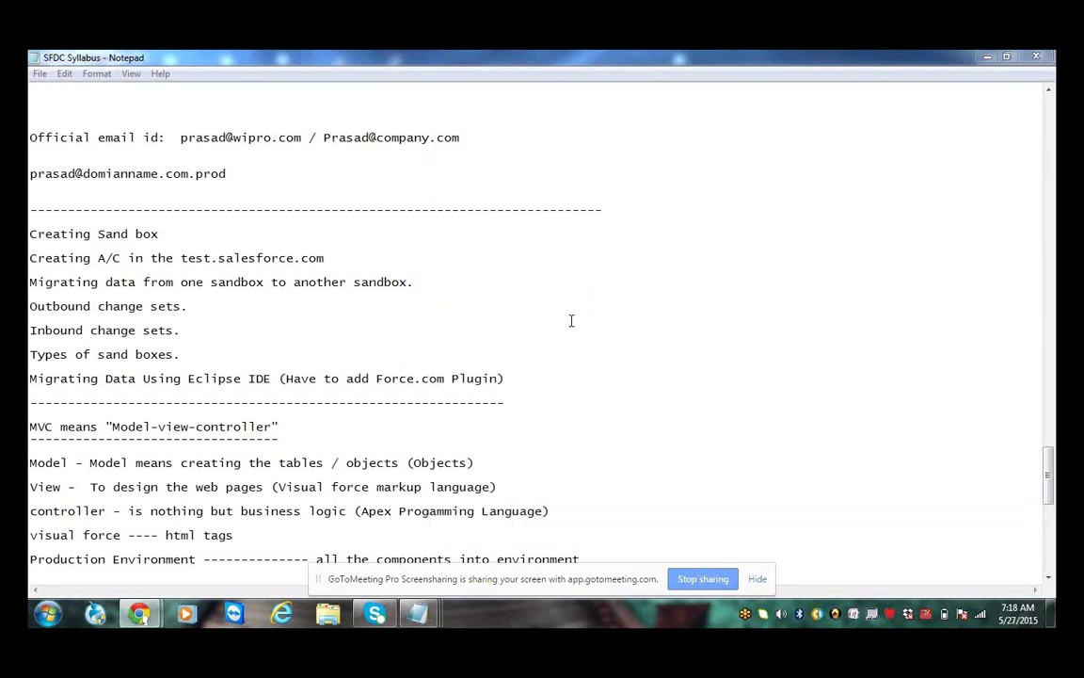
{"action": "scroll", "coordinate": [576, 272], "scroll_direction": "up", "scroll_amount": 20}
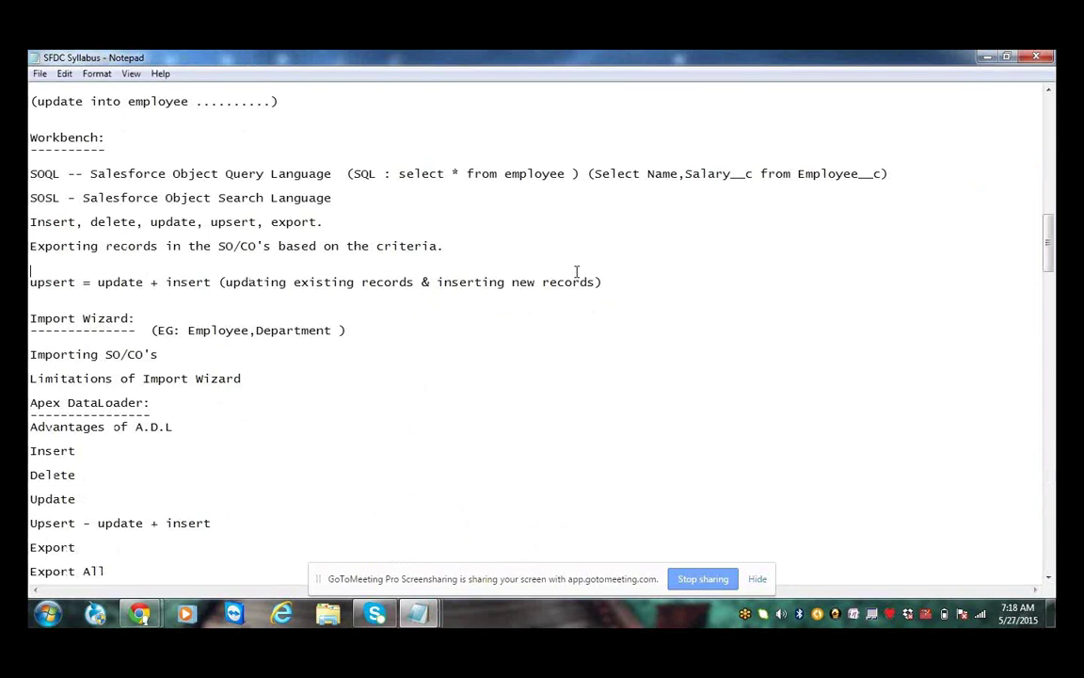
{"action": "scroll", "coordinate": [577, 272], "scroll_direction": "up", "scroll_amount": 20}
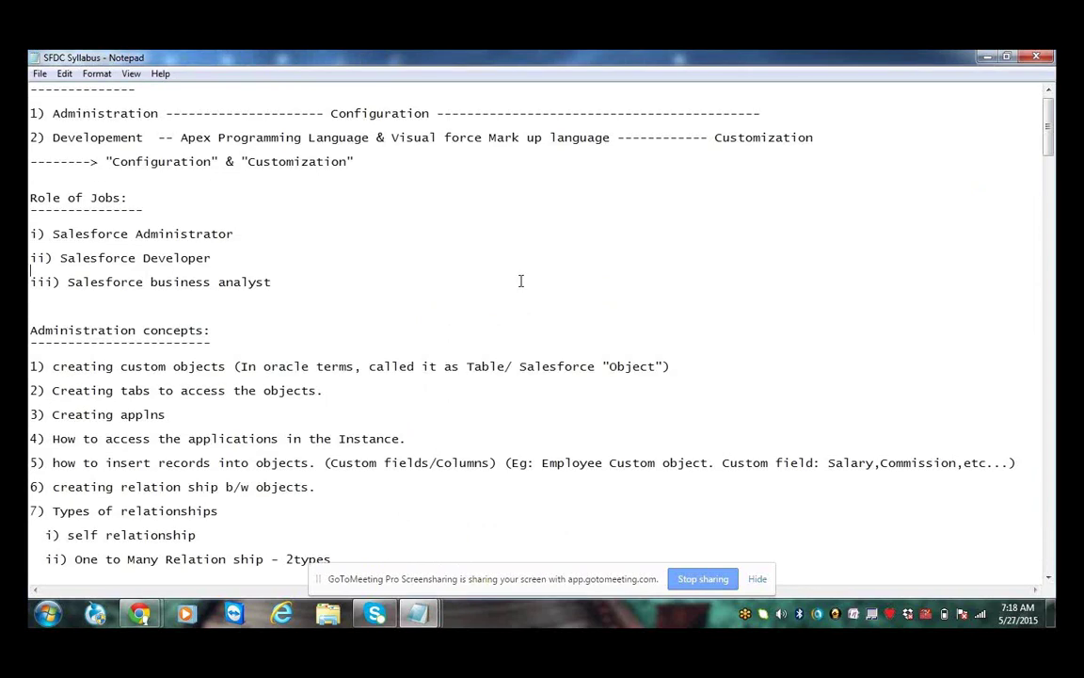
{"action": "left_click", "coordinate": [328, 292]}
{"action": "left_click_drag", "start_coordinate": [327, 291], "coordinate": [29, 233]}
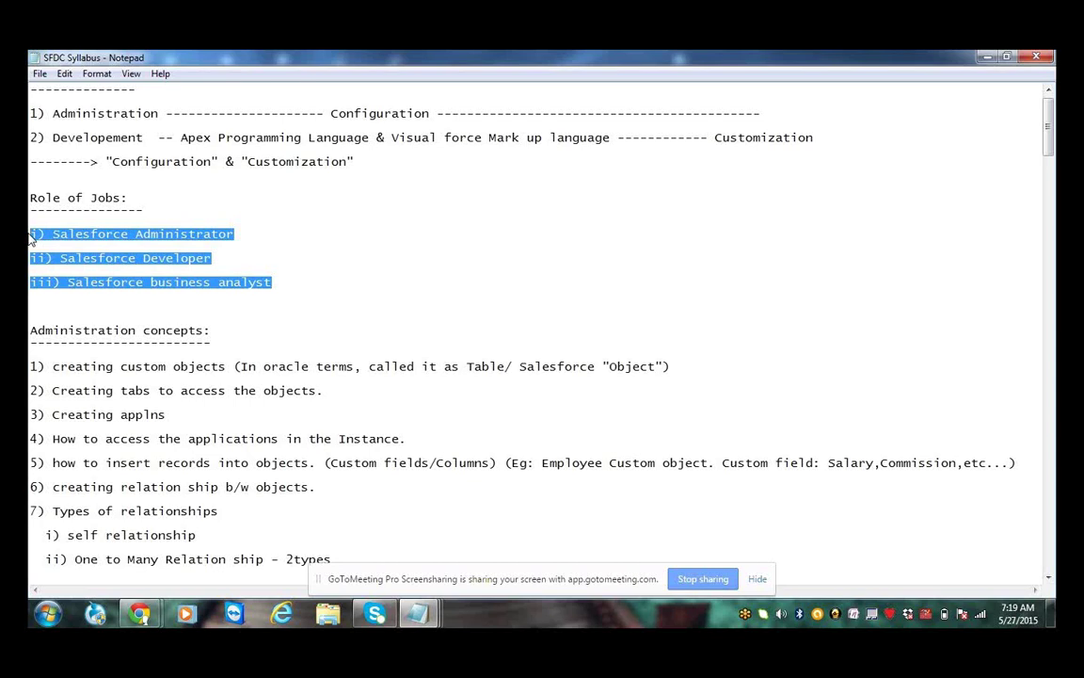
{"action": "left_click", "coordinate": [616, 517]}
{"action": "scroll", "coordinate": [617, 517], "scroll_direction": "up", "scroll_amount": 1}
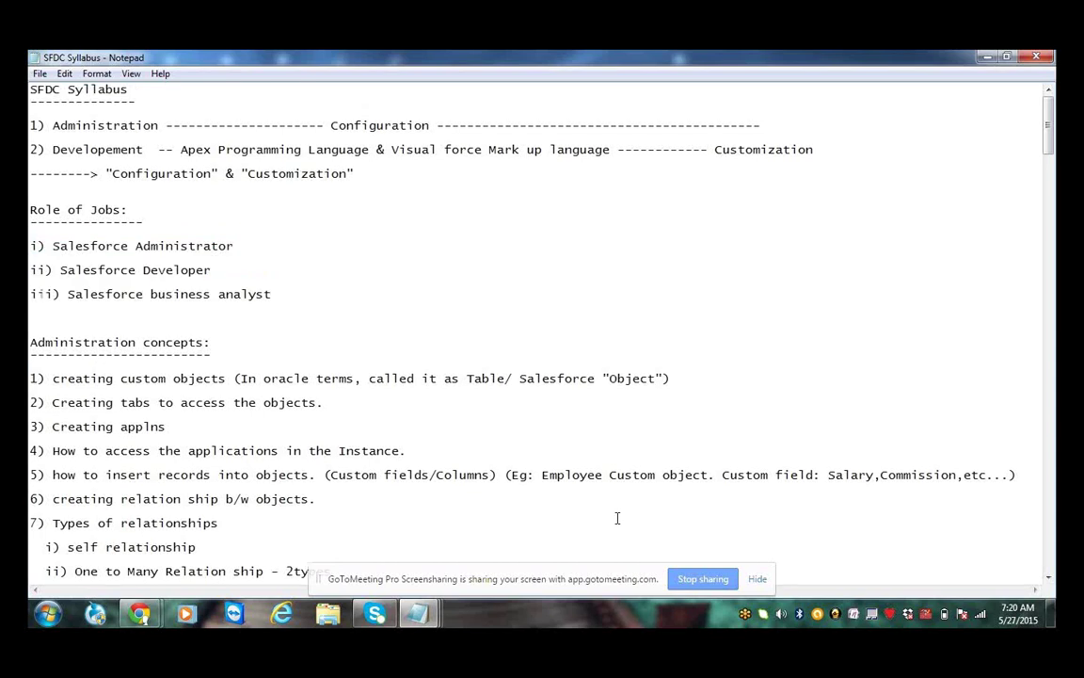
{"action": "mouse_move", "coordinate": [140, 614]}
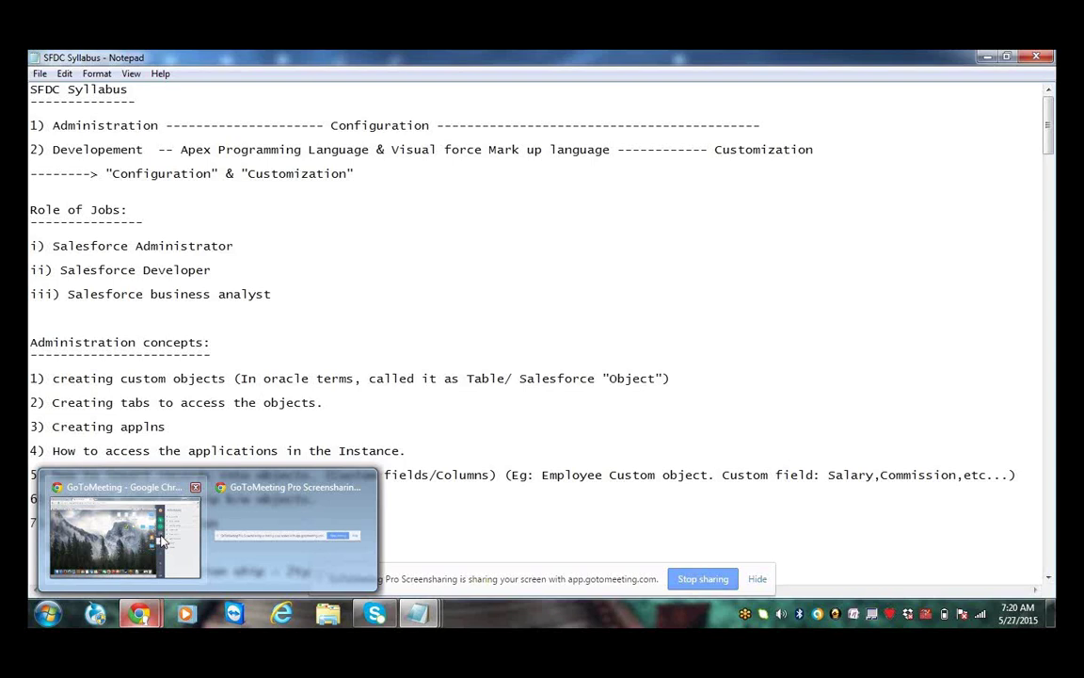
Bring the GoToMeeting Chrome window forward and use the sidebar Chat icon
{"action": "left_click", "coordinate": [162, 542]}
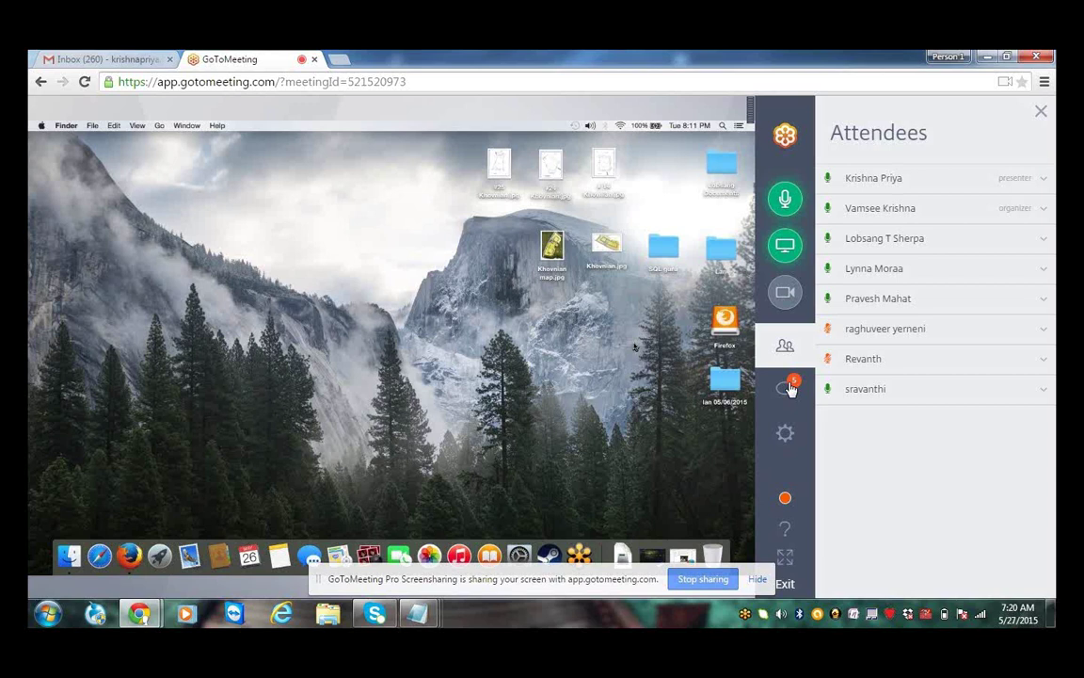
{"action": "left_click", "coordinate": [788, 389]}
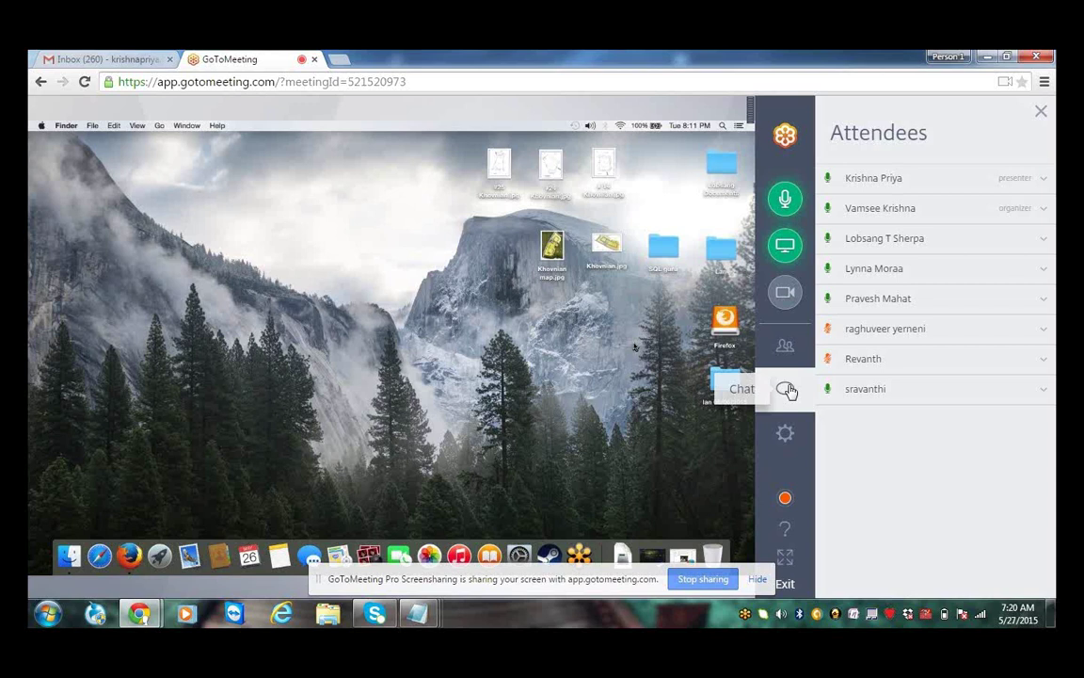
Switch the GoToMeeting side panel to chat messages and scroll down through them
{"action": "left_click", "coordinate": [786, 389]}
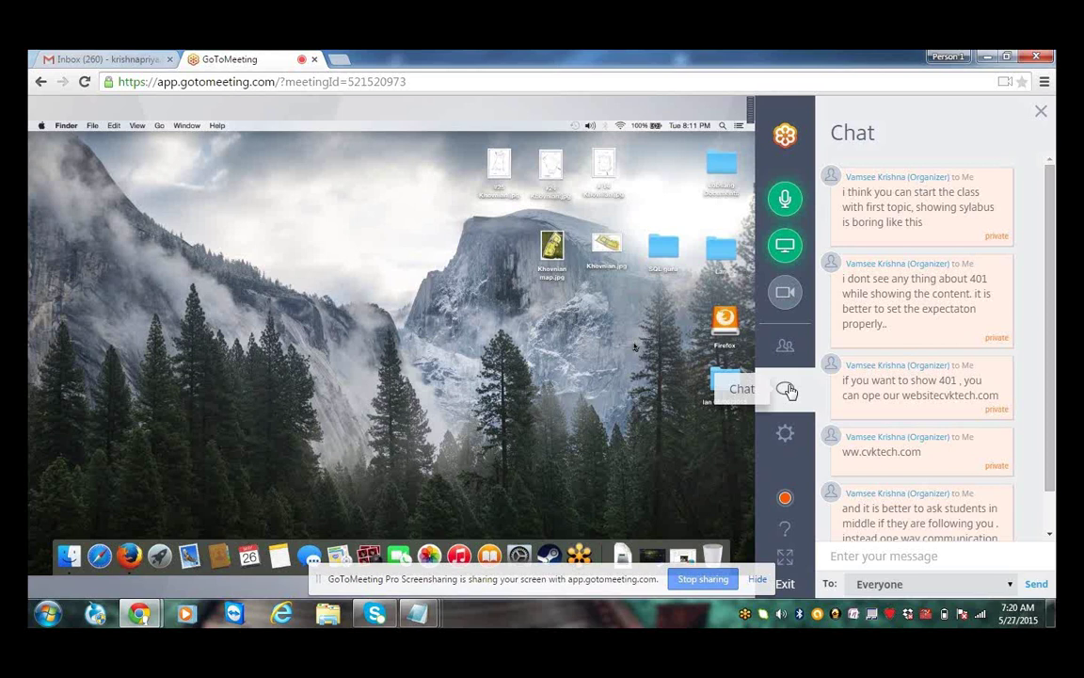
{"action": "left_click", "coordinate": [786, 390]}
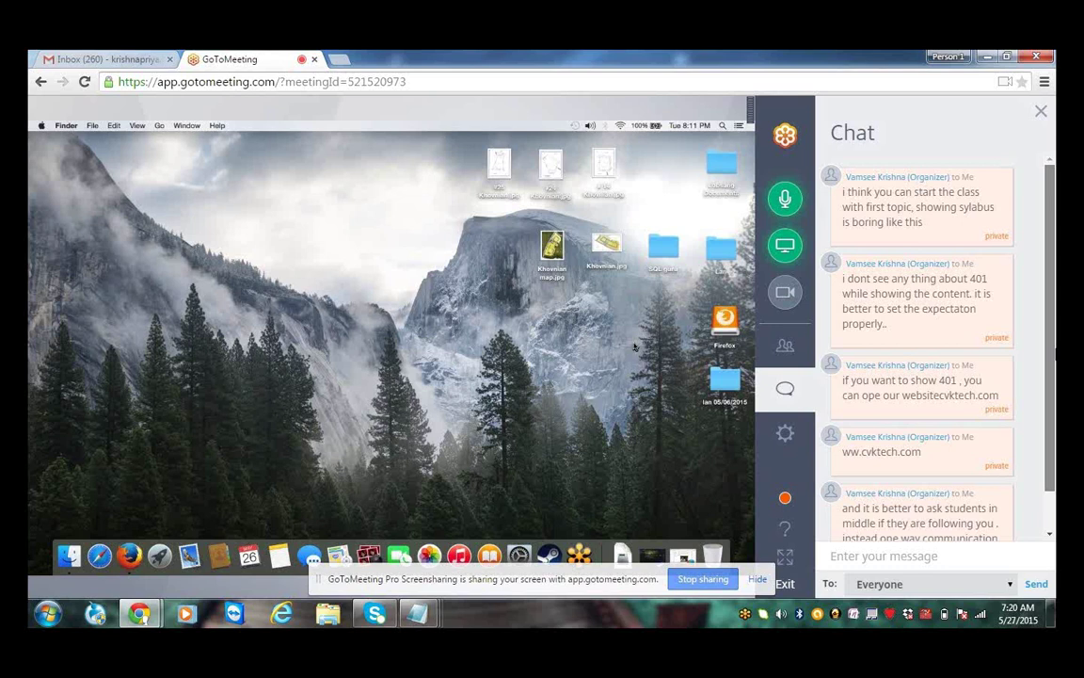
{"action": "scroll", "coordinate": [1048, 450], "scroll_direction": "down", "scroll_amount": 1}
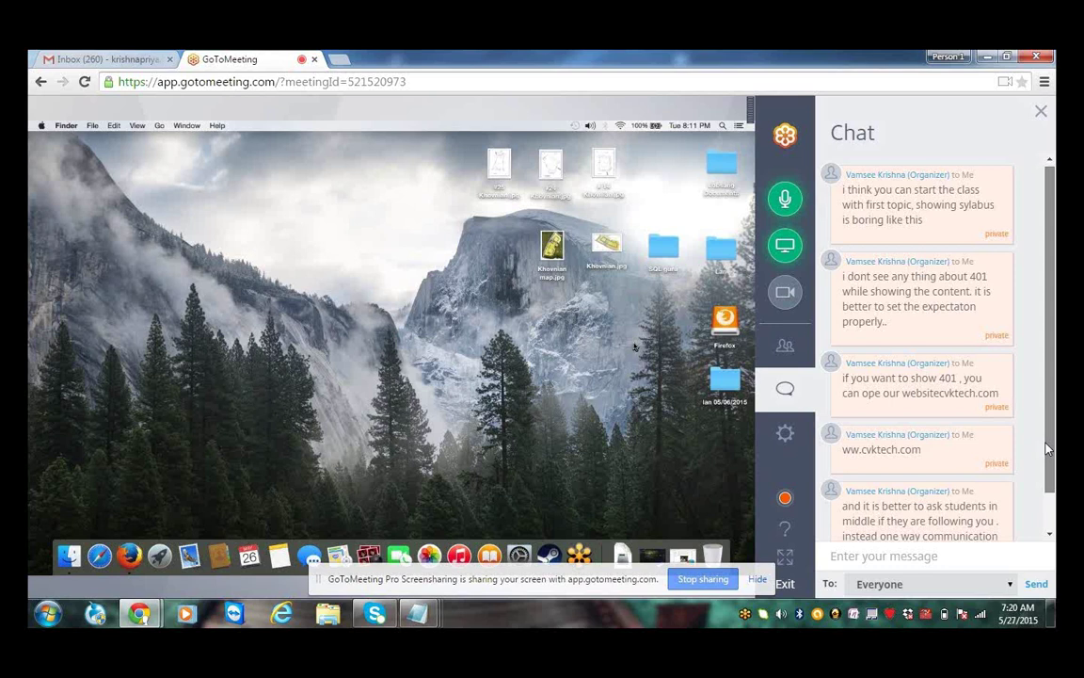
{"action": "scroll", "coordinate": [1047, 449], "scroll_direction": "down", "scroll_amount": 1}
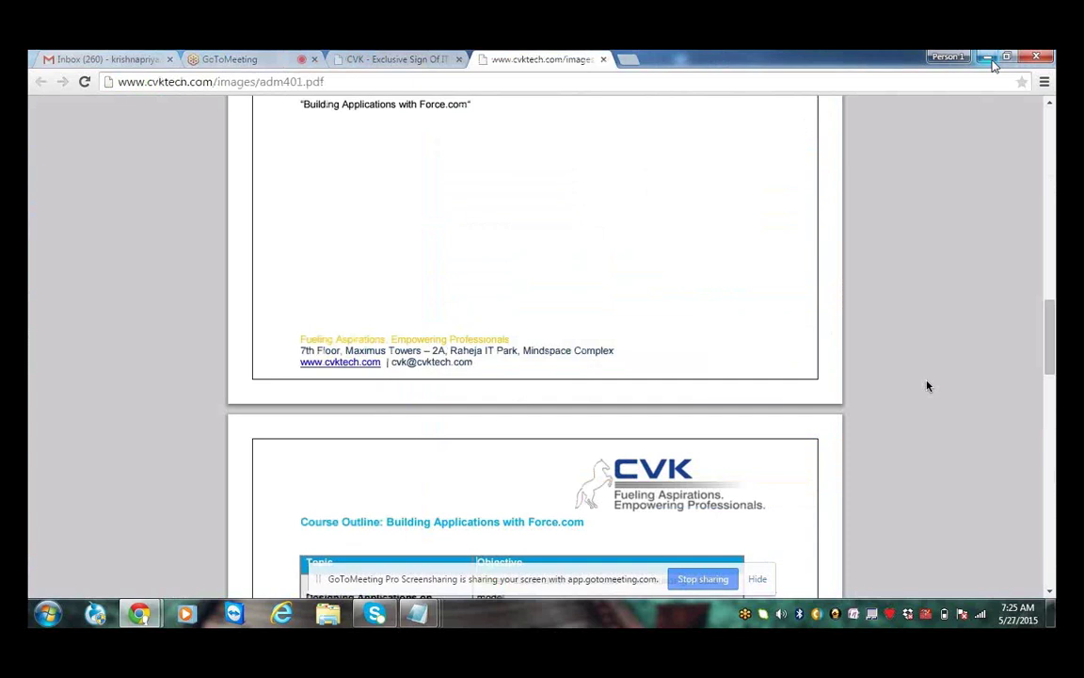
Minimize the browser and notes to the desktop, then restore Chrome with the course PDF
{"action": "left_click", "coordinate": [988, 58]}
{"action": "left_click", "coordinate": [988, 57]}
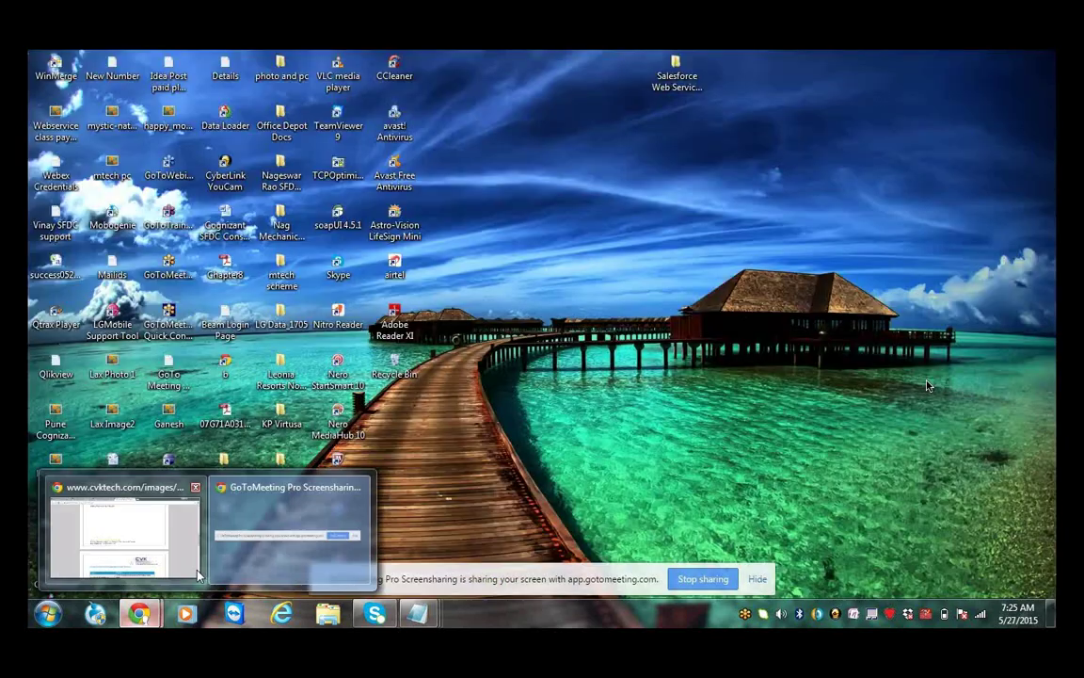
{"action": "left_click", "coordinate": [197, 576]}
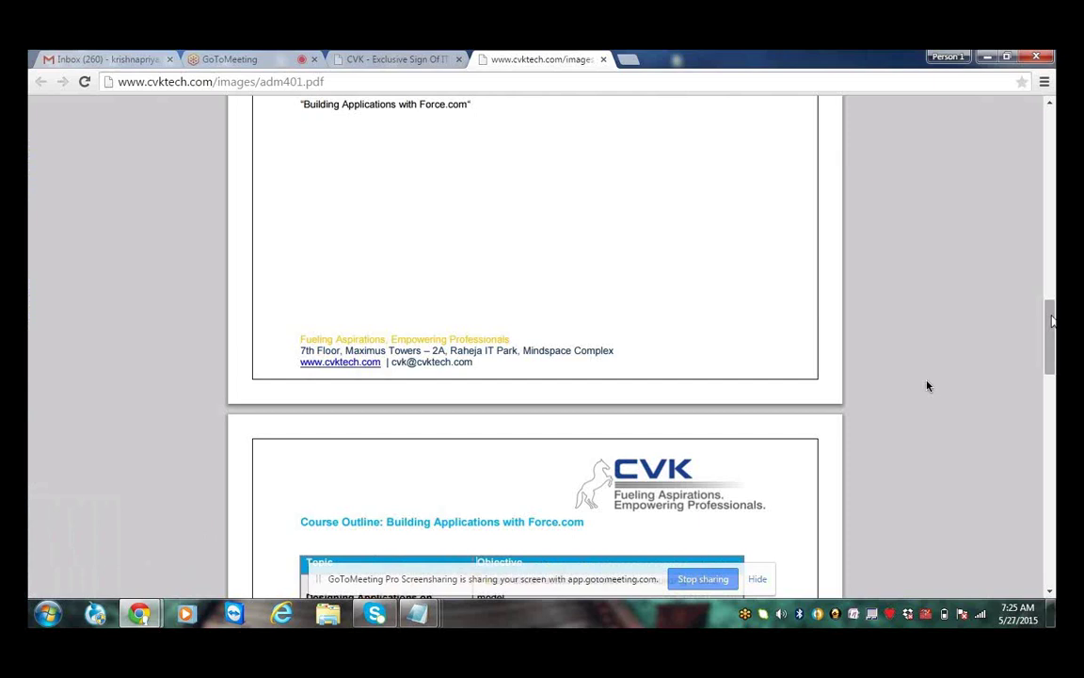
Scroll the adm401 outline down to the Designing Applications topics and their objectives
{"action": "scroll", "coordinate": [927, 386], "scroll_direction": "up", "scroll_amount": 6}
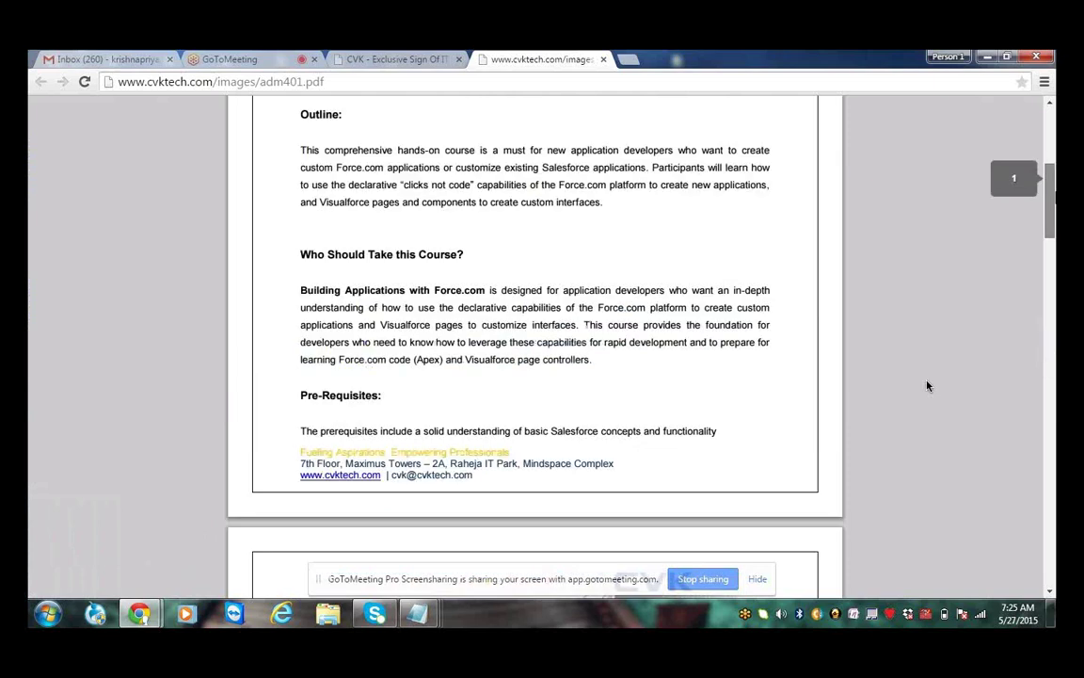
{"action": "scroll", "coordinate": [927, 385], "scroll_direction": "up", "scroll_amount": 4}
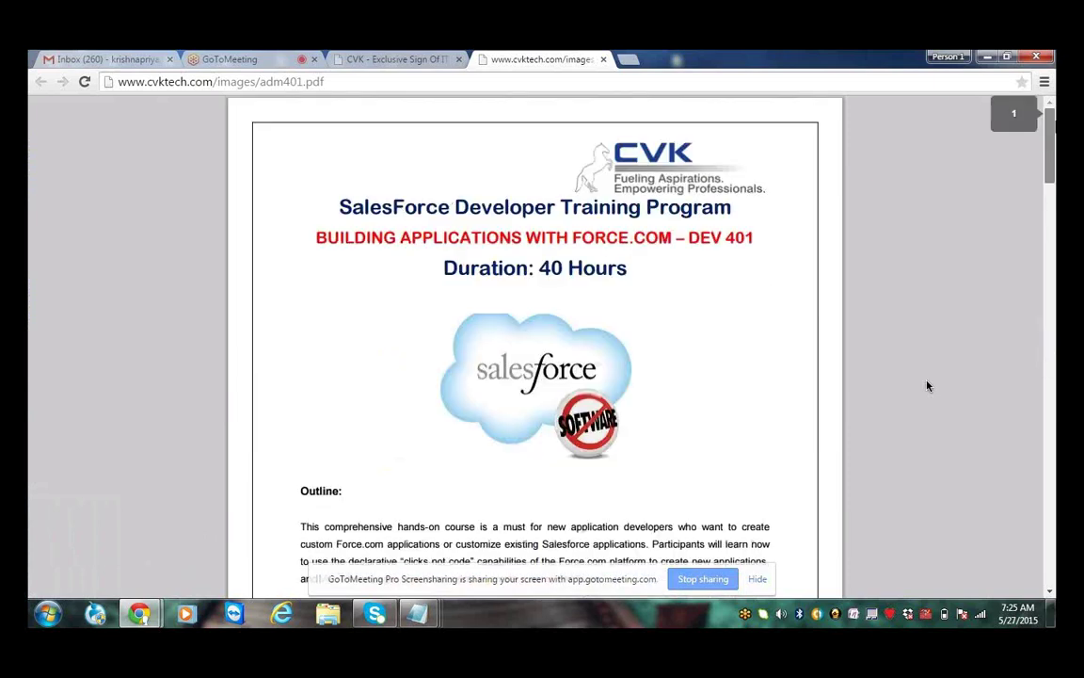
{"action": "scroll", "coordinate": [927, 386], "scroll_direction": "down", "scroll_amount": 2}
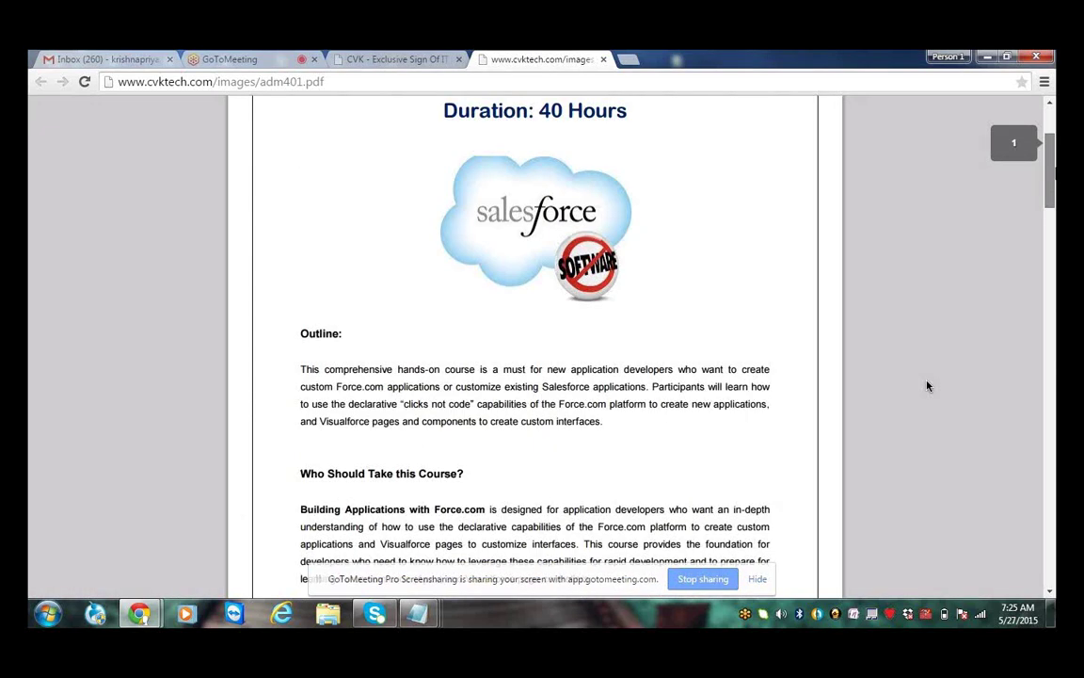
{"action": "scroll", "coordinate": [927, 386], "scroll_direction": "down", "scroll_amount": 4}
{"action": "scroll", "coordinate": [927, 385], "scroll_direction": "down", "scroll_amount": 4}
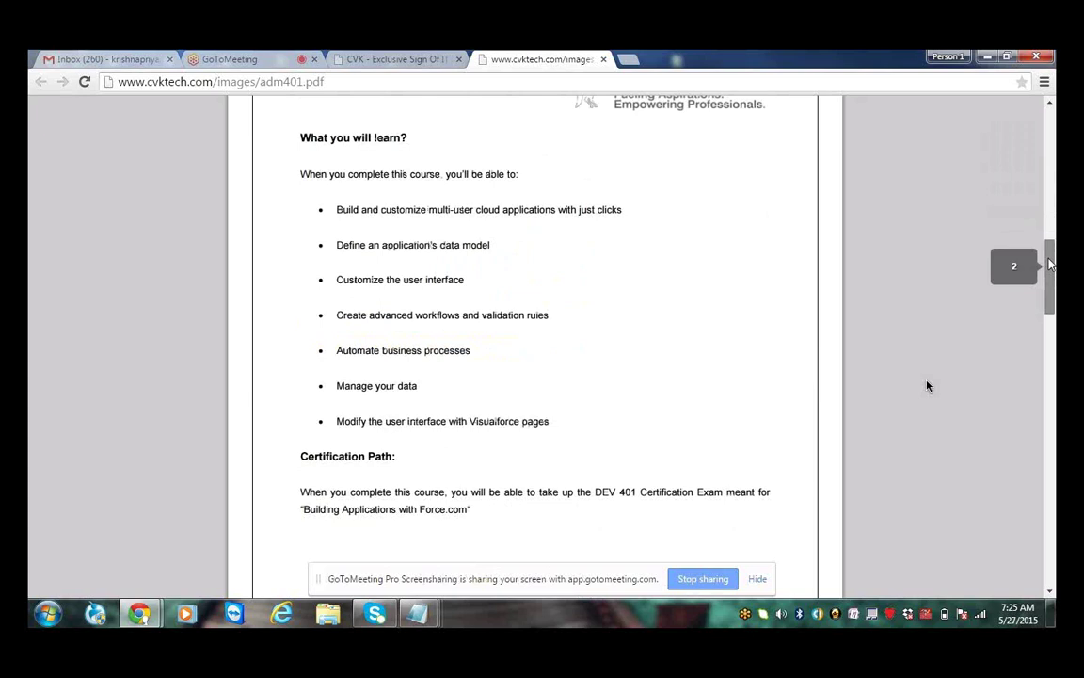
{"action": "scroll", "coordinate": [927, 386], "scroll_direction": "down", "scroll_amount": 3}
{"action": "scroll", "coordinate": [927, 385], "scroll_direction": "down", "scroll_amount": 5}
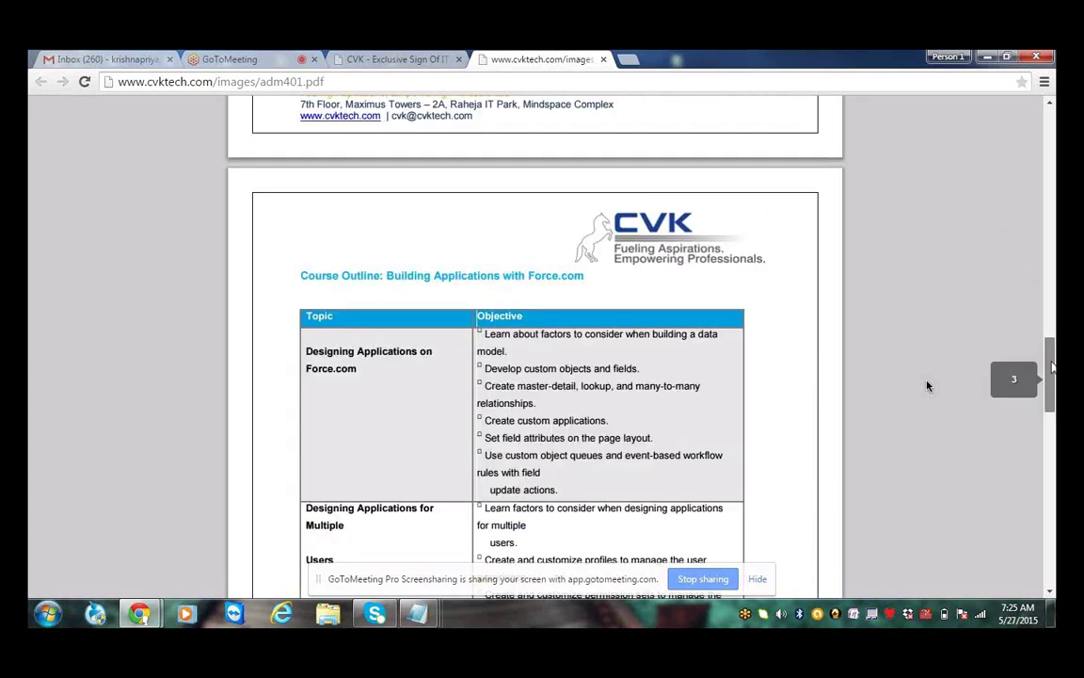
{"action": "scroll", "coordinate": [927, 385], "scroll_direction": "down", "scroll_amount": 1}
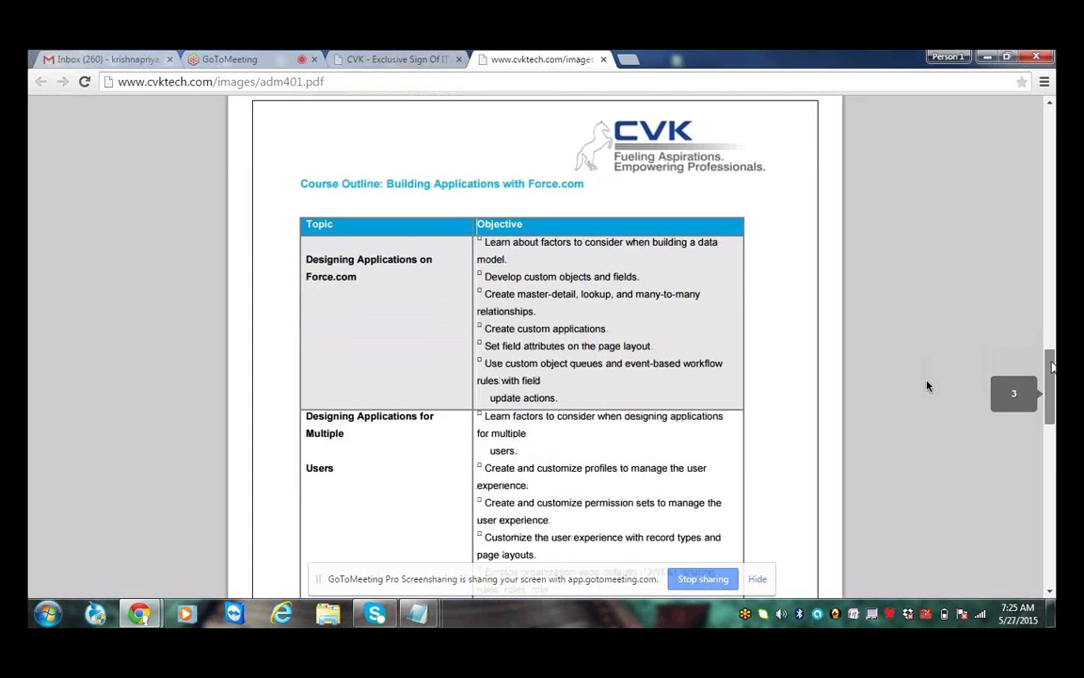
{"action": "scroll", "coordinate": [927, 386], "scroll_direction": "down", "scroll_amount": 1}
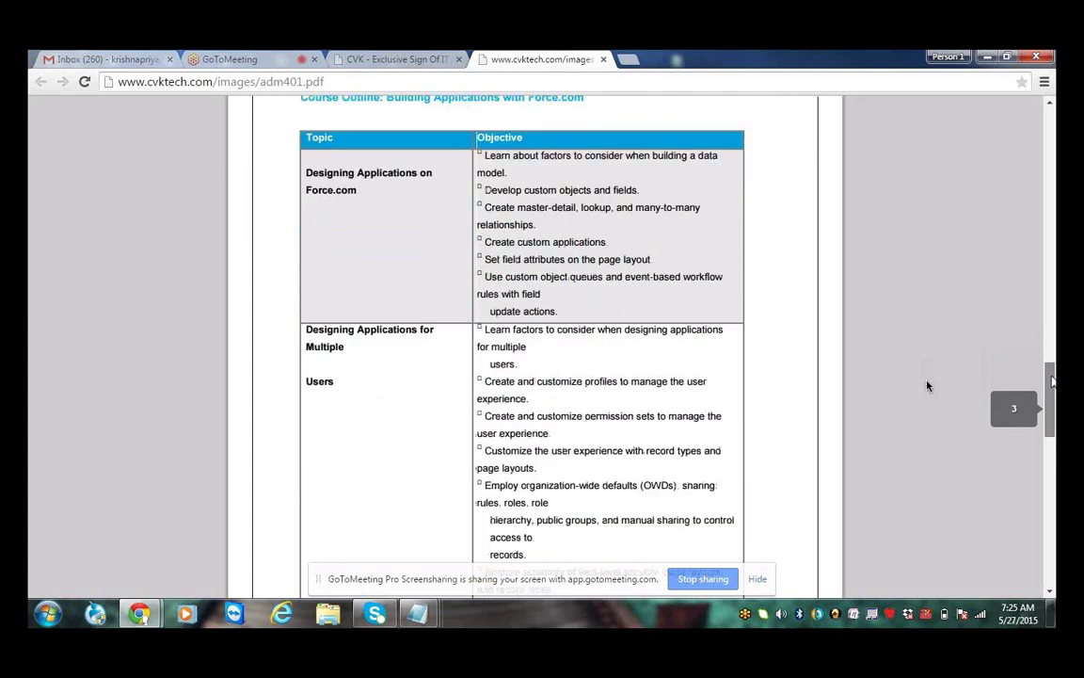
{"action": "scroll", "coordinate": [927, 386], "scroll_direction": "down", "scroll_amount": 1}
{"action": "scroll", "coordinate": [927, 386], "scroll_direction": "up", "scroll_amount": 1}
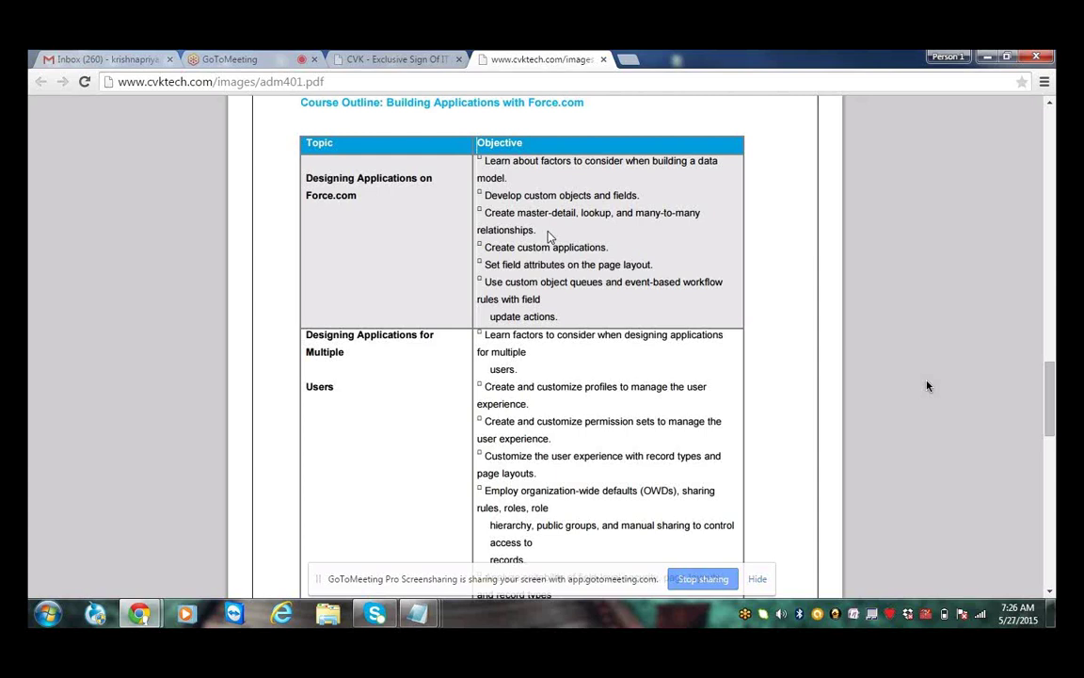
Close the CVK and PDF tabs and load developer.force.com in a new tab
{"action": "left_click", "coordinate": [366, 59]}
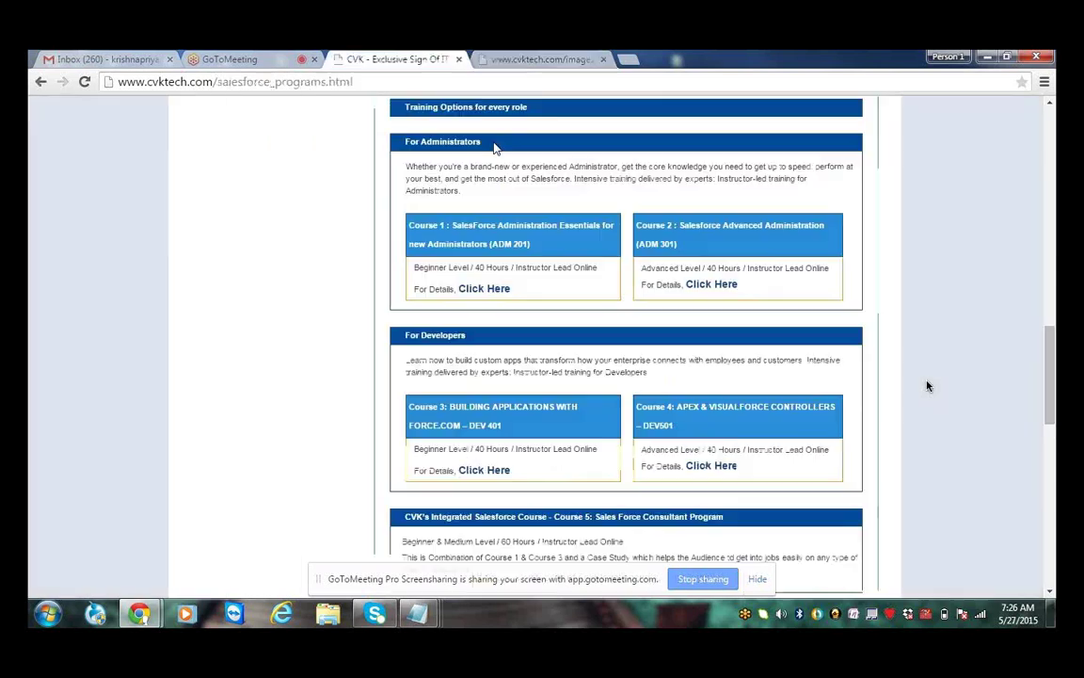
{"action": "key", "text": "ctrl+w"}
{"action": "key", "text": "ctrl+w"}
{"action": "key", "text": "ctrl+t"}
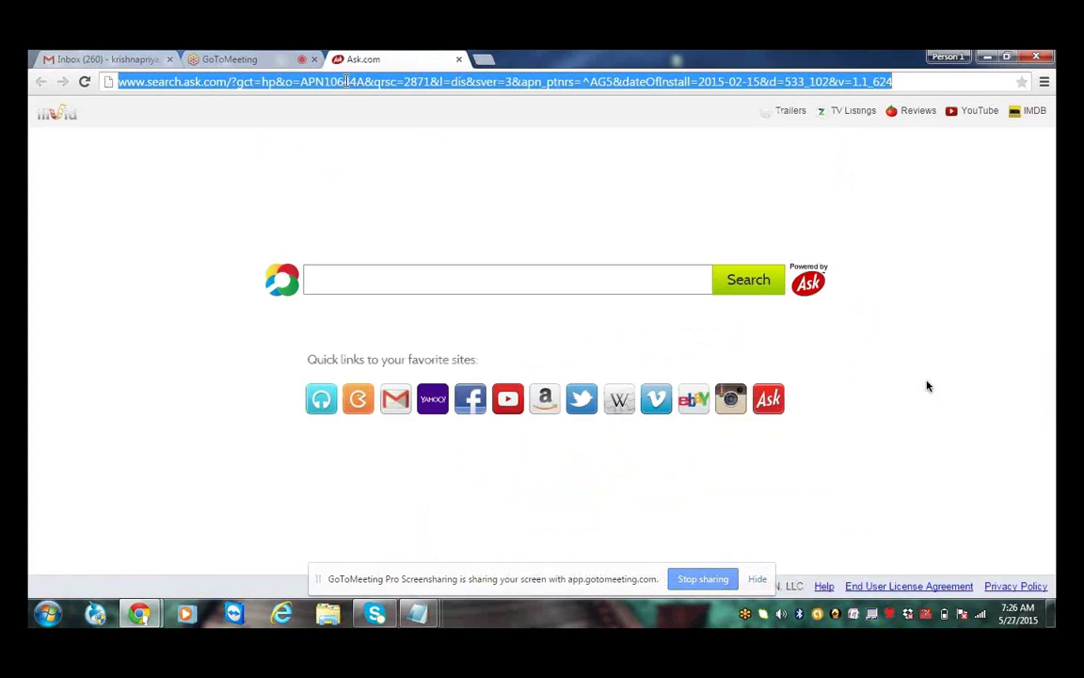
{"action": "type", "text": "developer"}
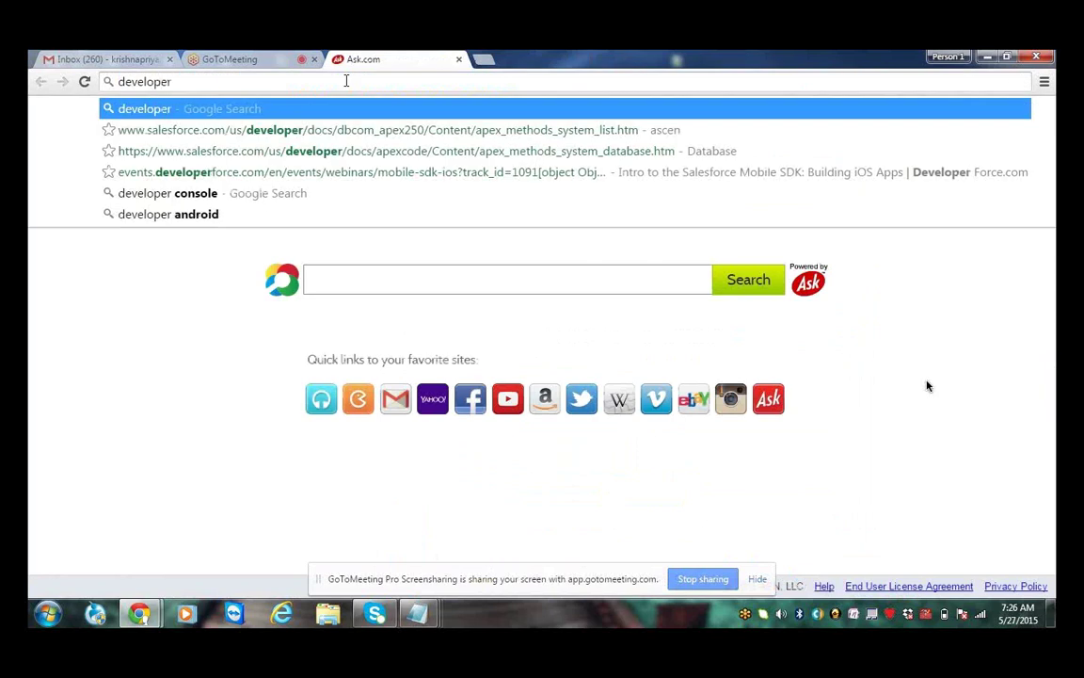
{"action": "type", "text": " forc"}
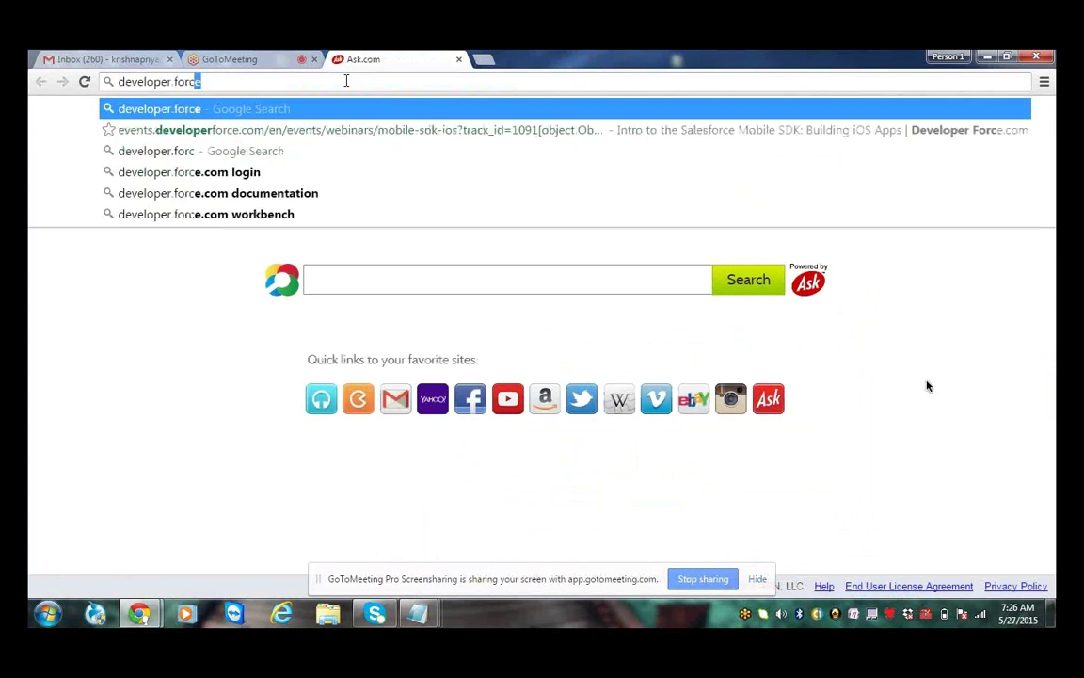
{"action": "type", "text": "e.com"}
{"action": "key", "text": "Return"}
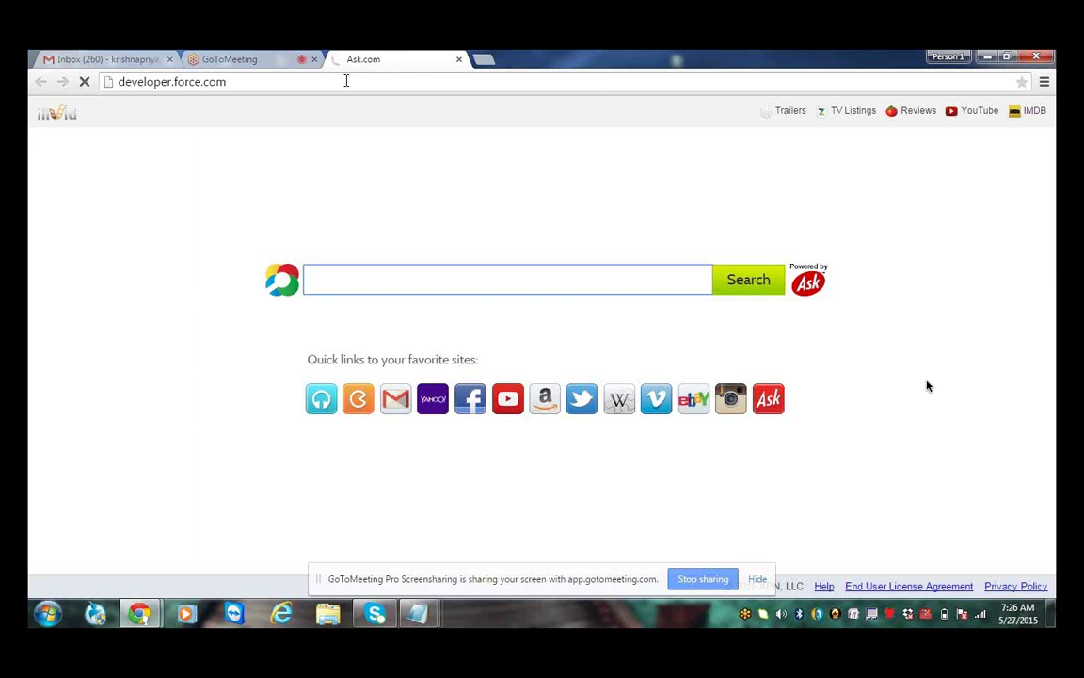
{"action": "left_click", "coordinate": [346, 81]}
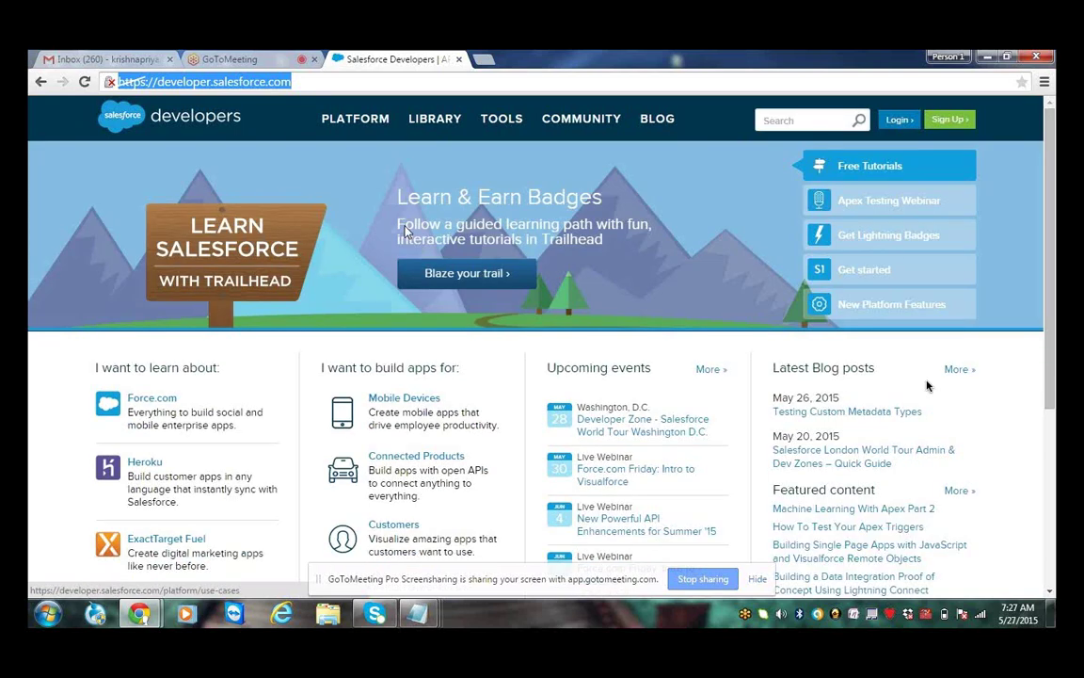
{"action": "left_click", "coordinate": [496, 370]}
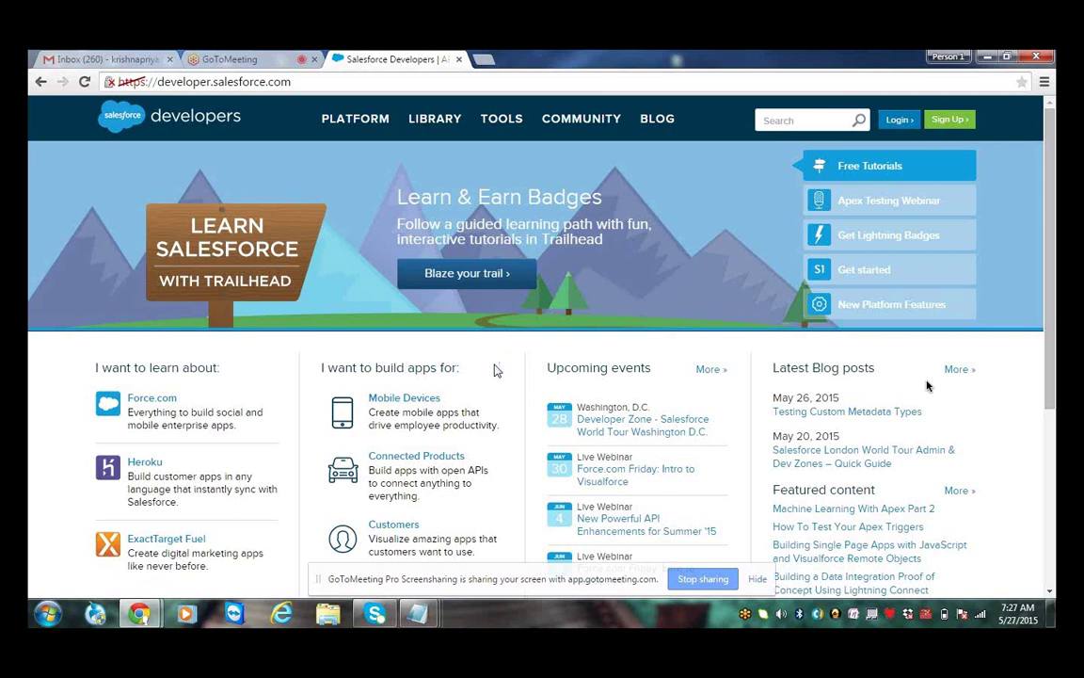
{"action": "left_click", "coordinate": [367, 86]}
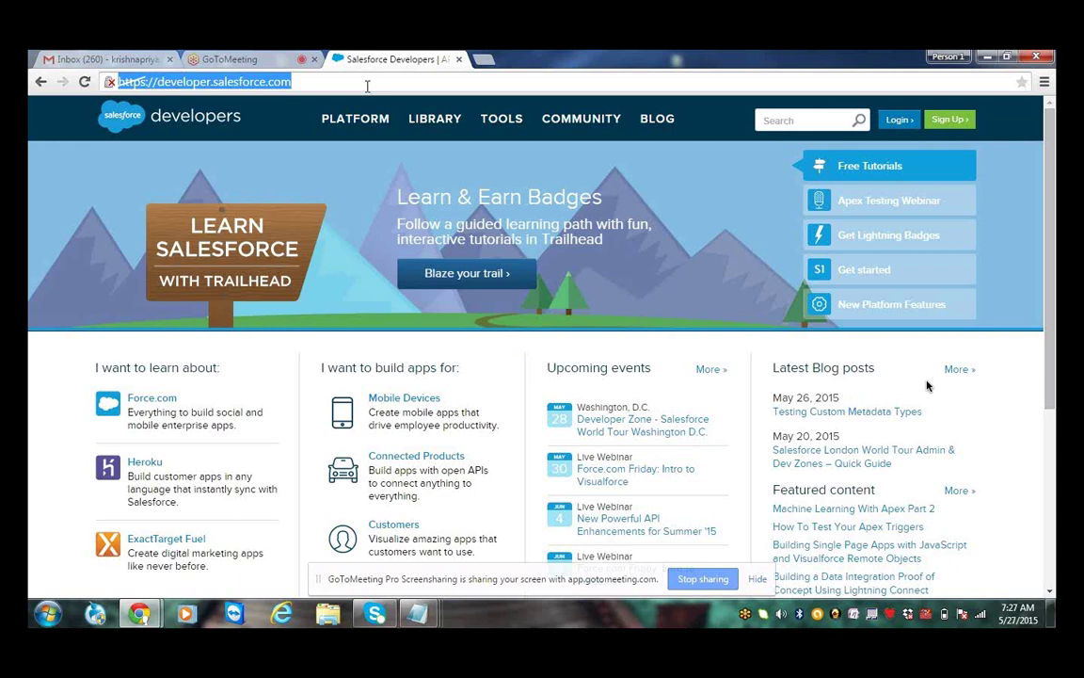
{"action": "left_click", "coordinate": [304, 112]}
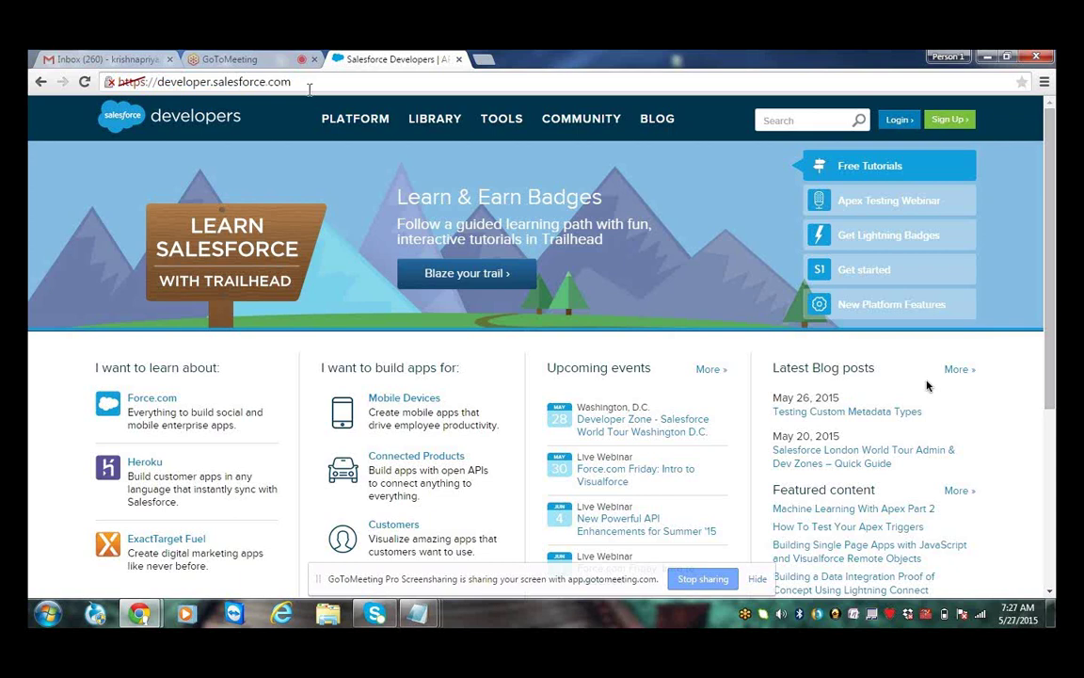
{"action": "left_click", "coordinate": [309, 90]}
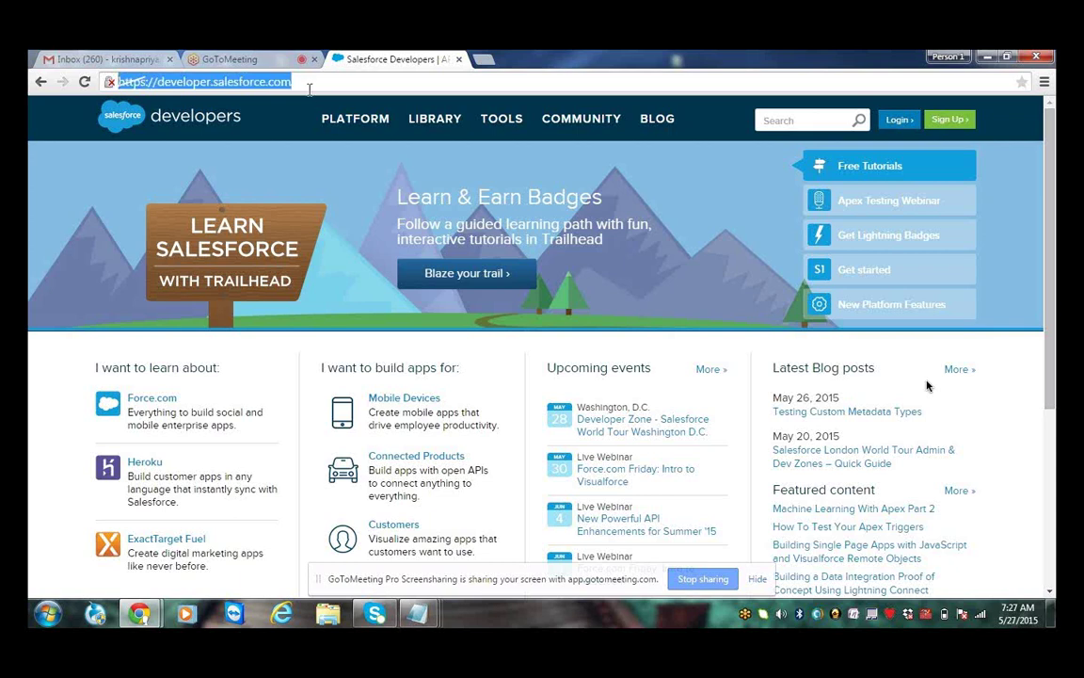
{"action": "left_click", "coordinate": [287, 120]}
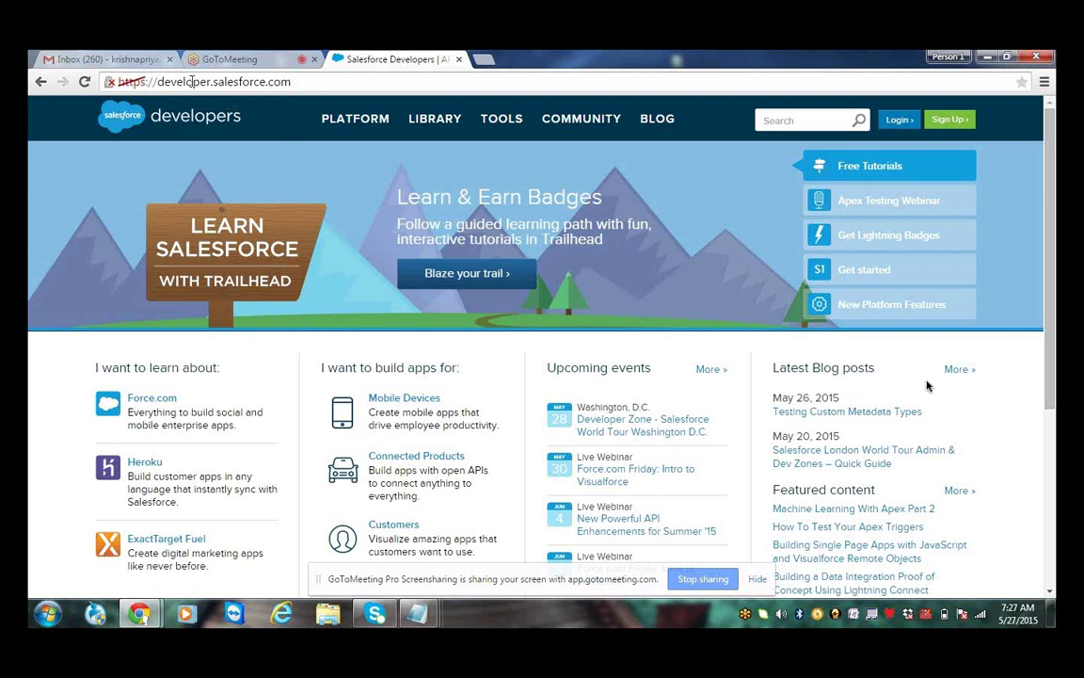
{"action": "left_click_drag", "start_coordinate": [158, 82], "coordinate": [321, 83]}
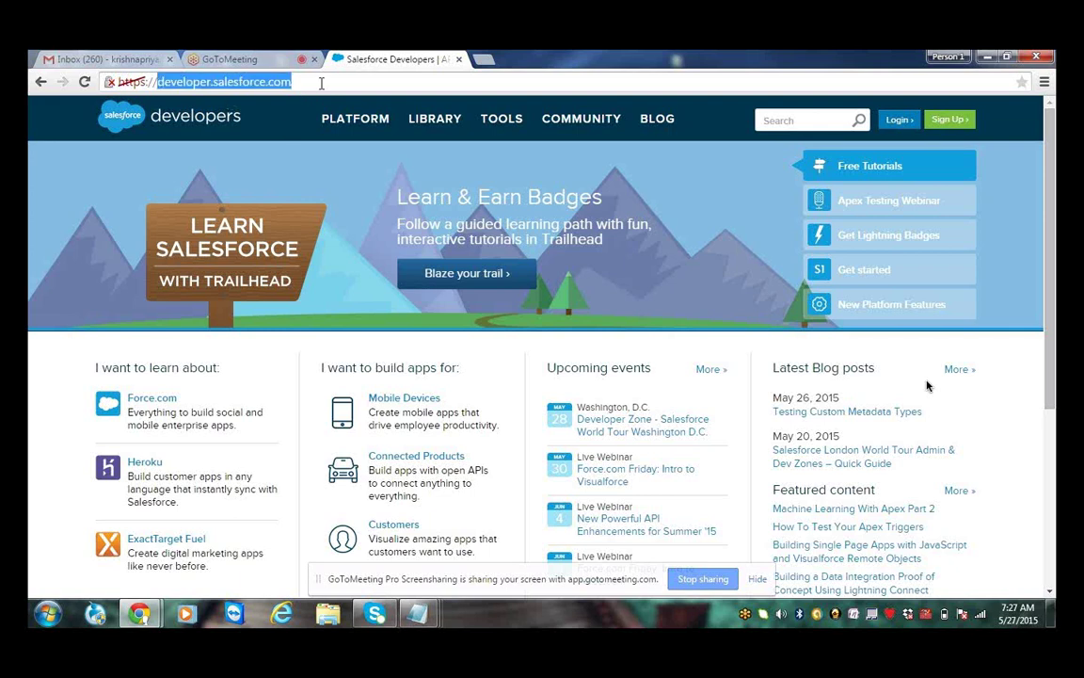
{"action": "left_click", "coordinate": [328, 82]}
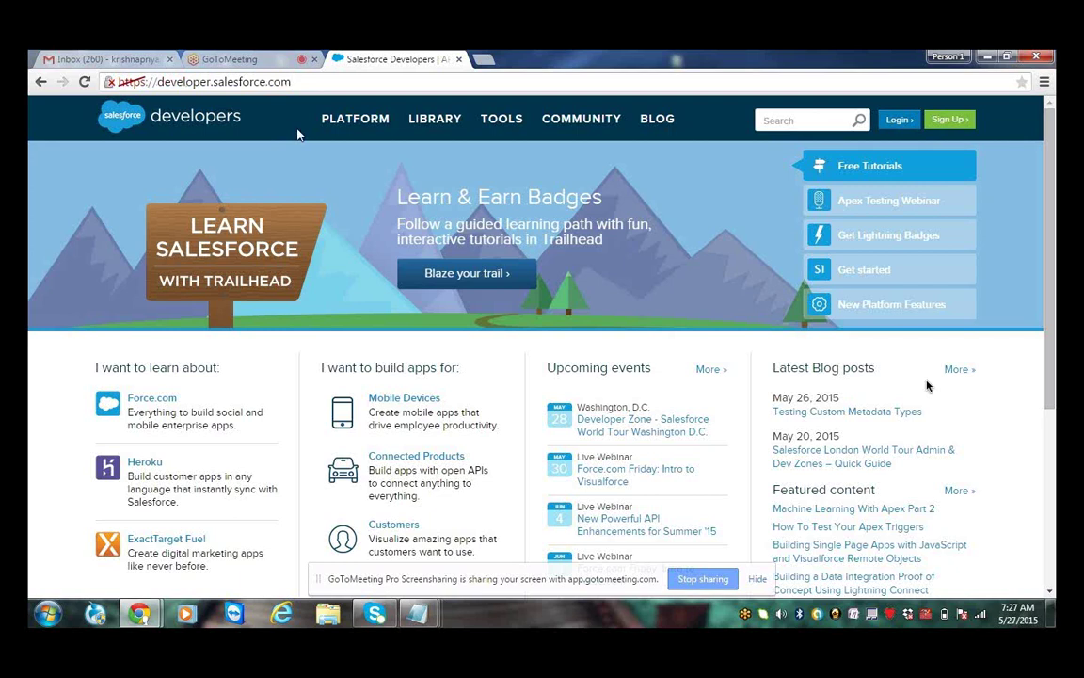
{"action": "left_click", "coordinate": [898, 121]}
Open the free developer environment form and enter the first name, last name and e-mail address
{"action": "left_click", "coordinate": [944, 123]}
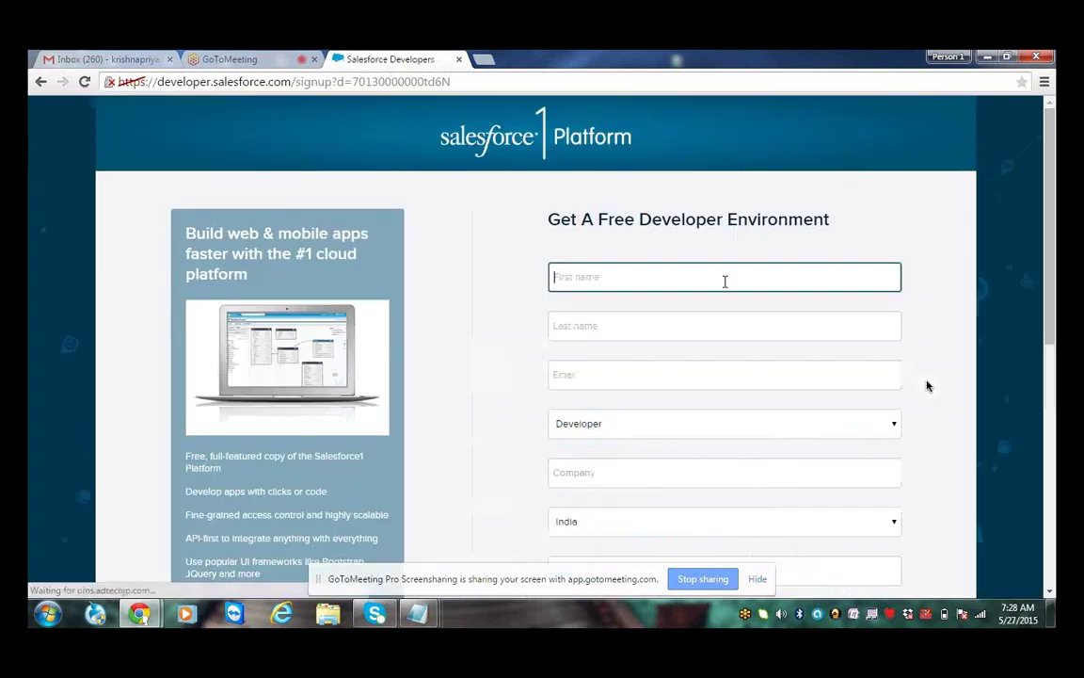
{"action": "type", "text": "On"}
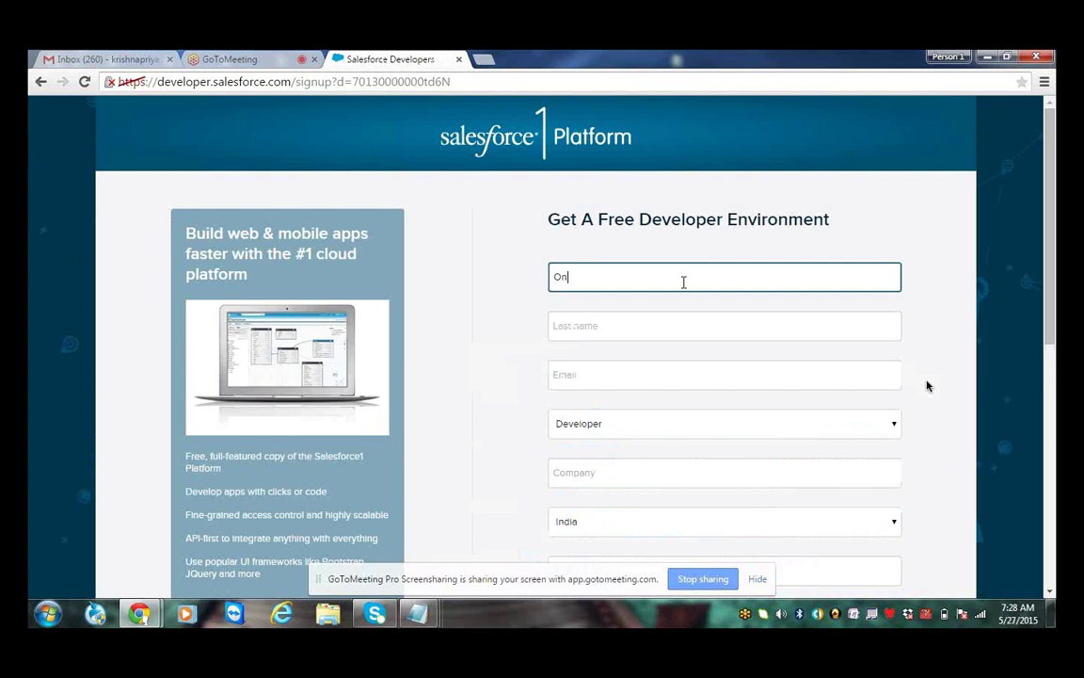
{"action": "type", "text": "line"}
{"action": "left_click", "coordinate": [653, 315]}
{"action": "type", "text": "Sessi"}
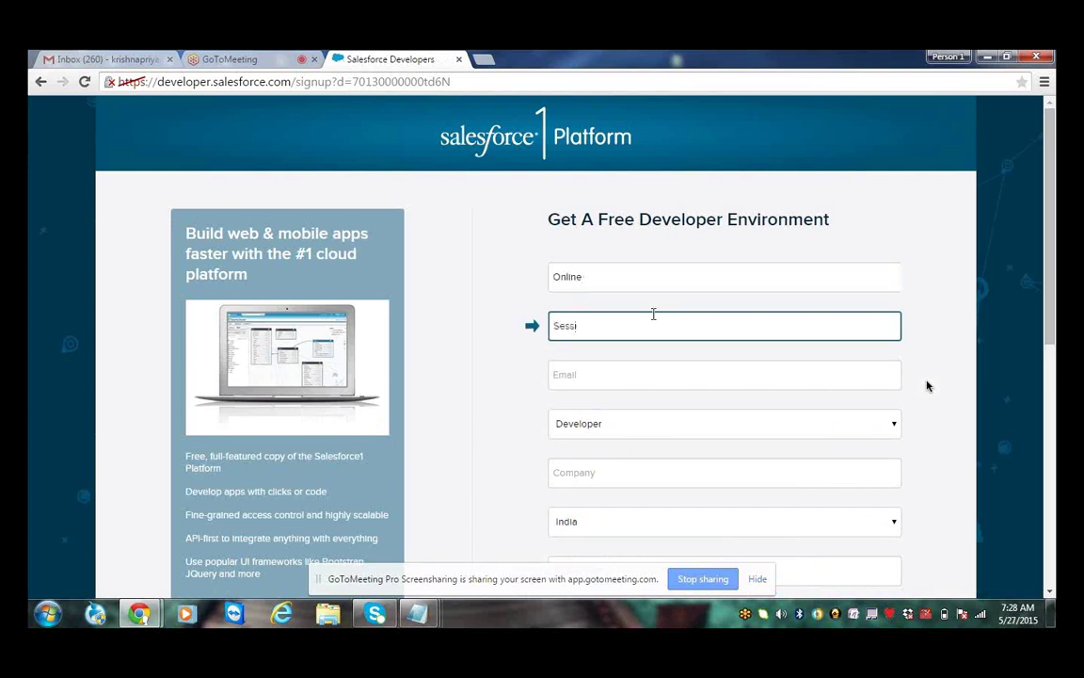
{"action": "type", "text": "ons"}
{"action": "key", "text": "Tab"}
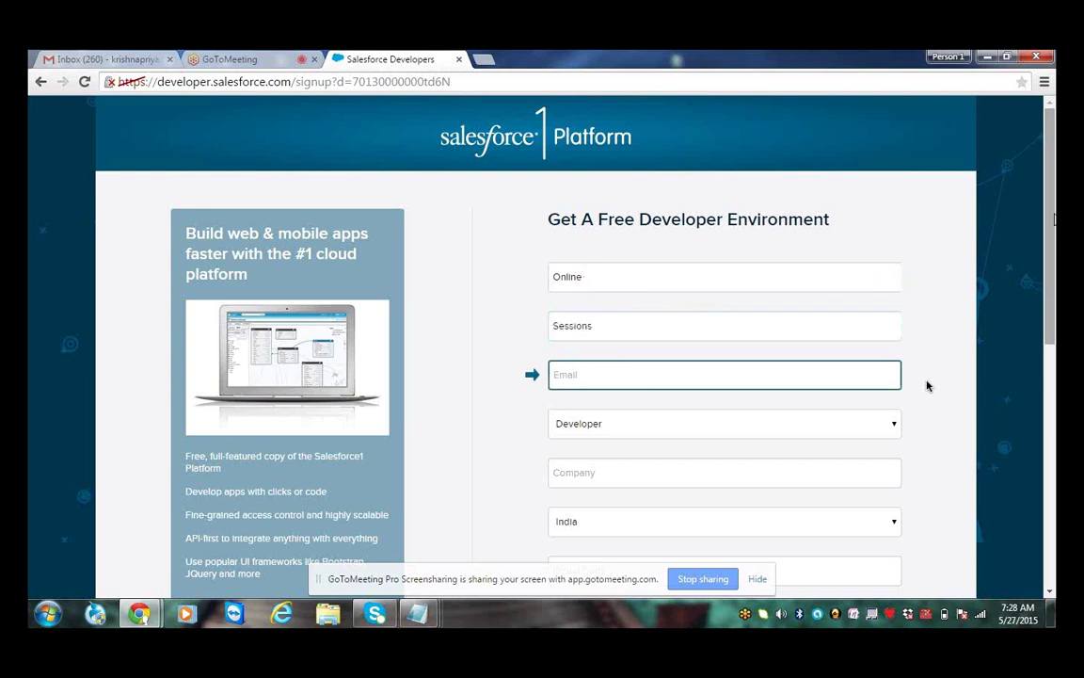
{"action": "scroll", "coordinate": [927, 386], "scroll_direction": "down", "scroll_amount": 1}
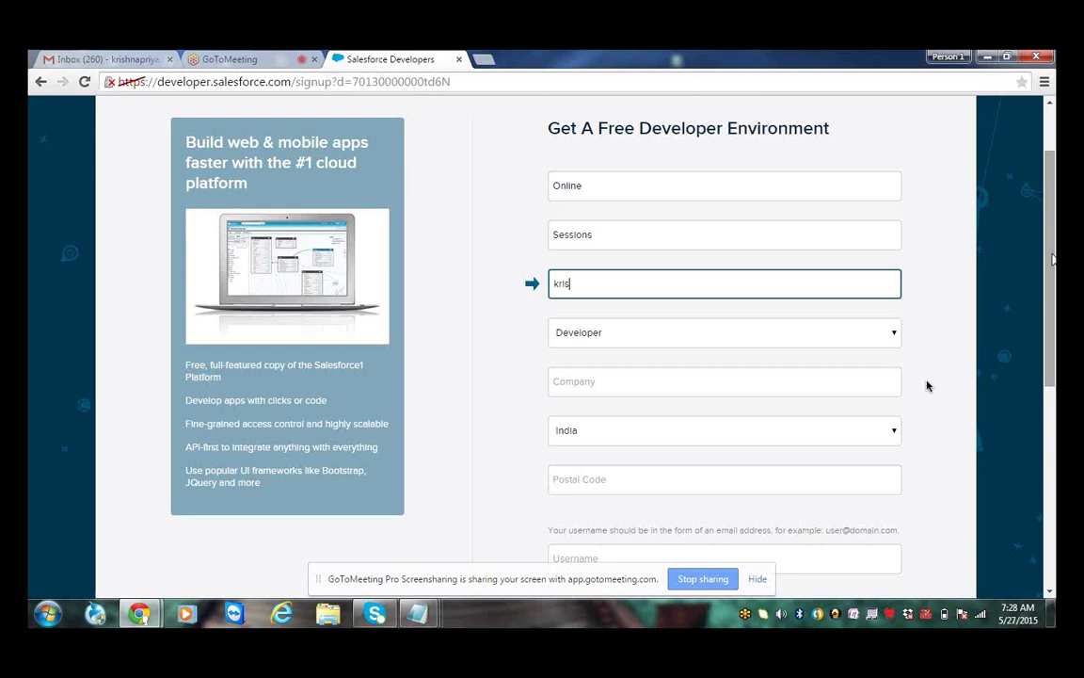
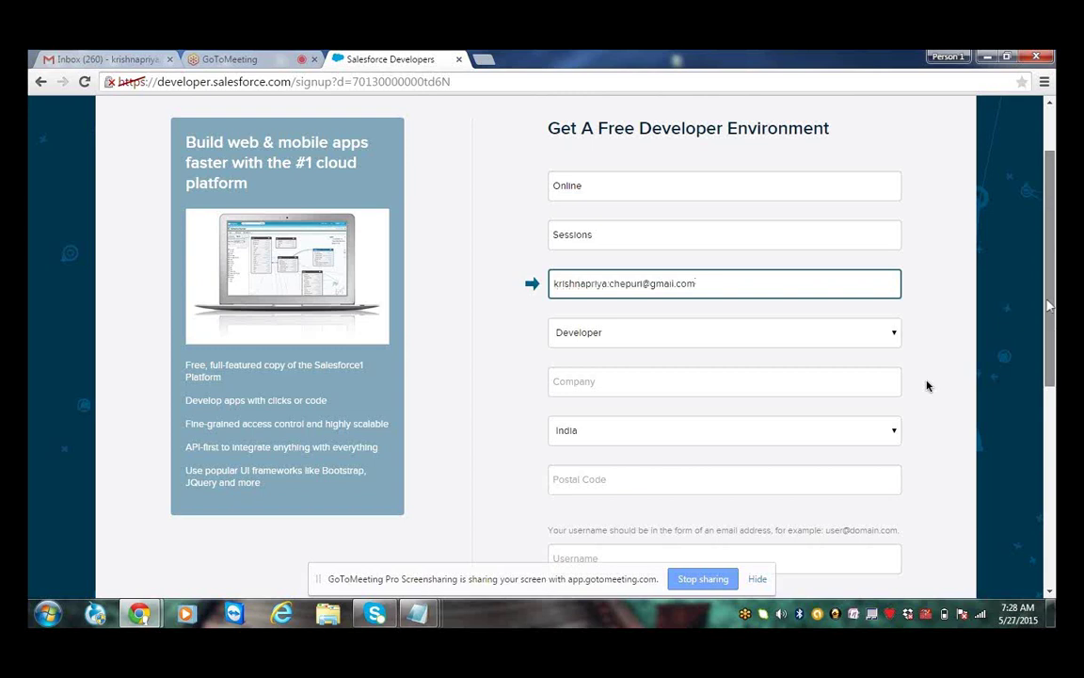
{"action": "scroll", "coordinate": [1050, 306], "scroll_direction": "down", "scroll_amount": 2}
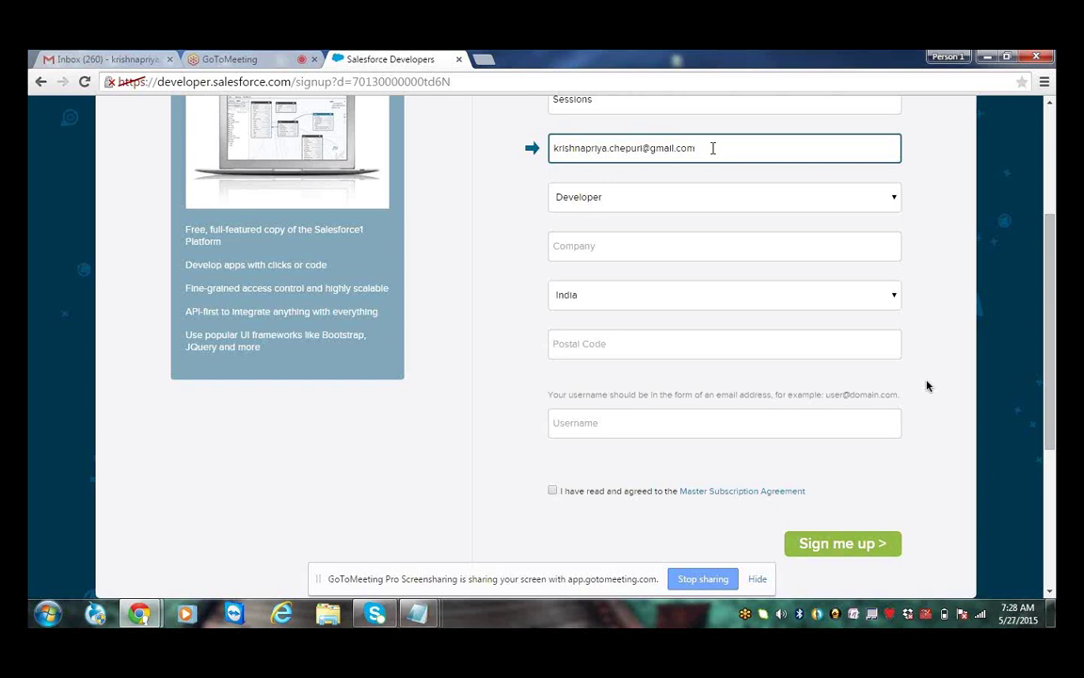
{"action": "left_click_drag", "start_coordinate": [713, 148], "coordinate": [553, 144]}
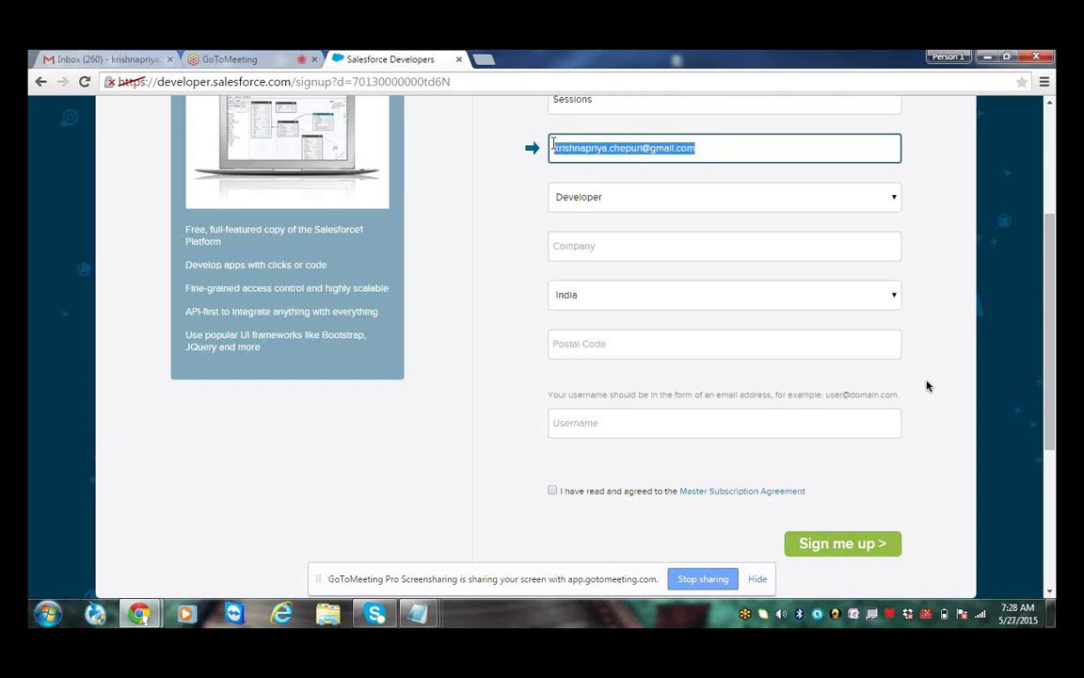
Keep the Developer role and fill in company Technogen, postal code and an e-mail-style username
{"action": "left_click", "coordinate": [639, 199]}
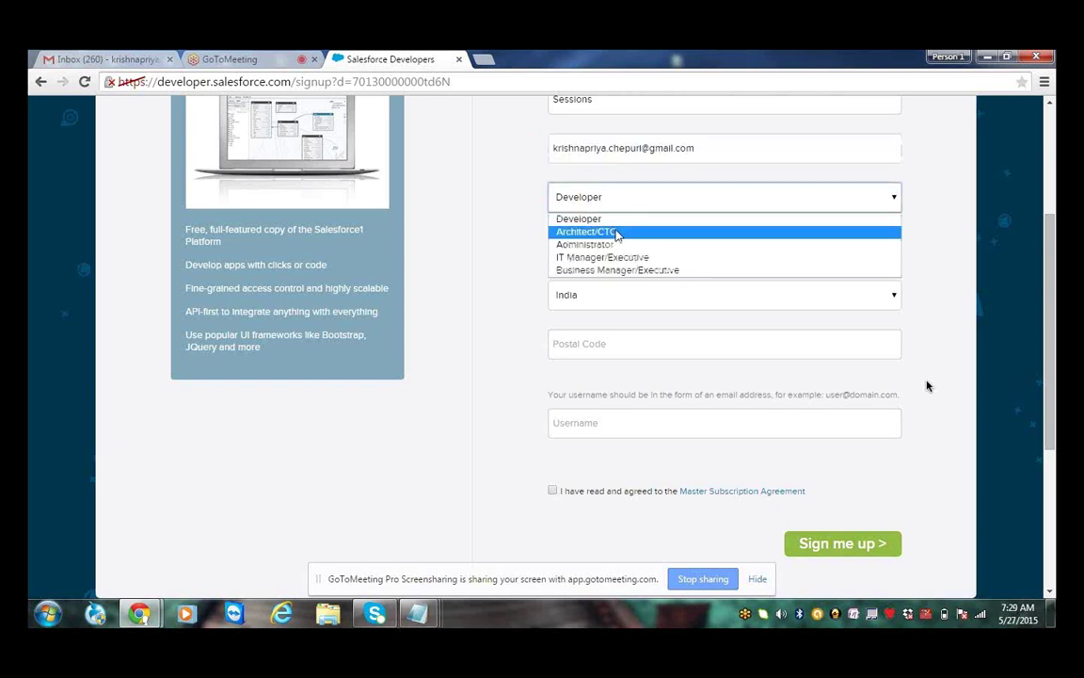
{"action": "key", "text": "Escape"}
{"action": "left_click", "coordinate": [622, 245]}
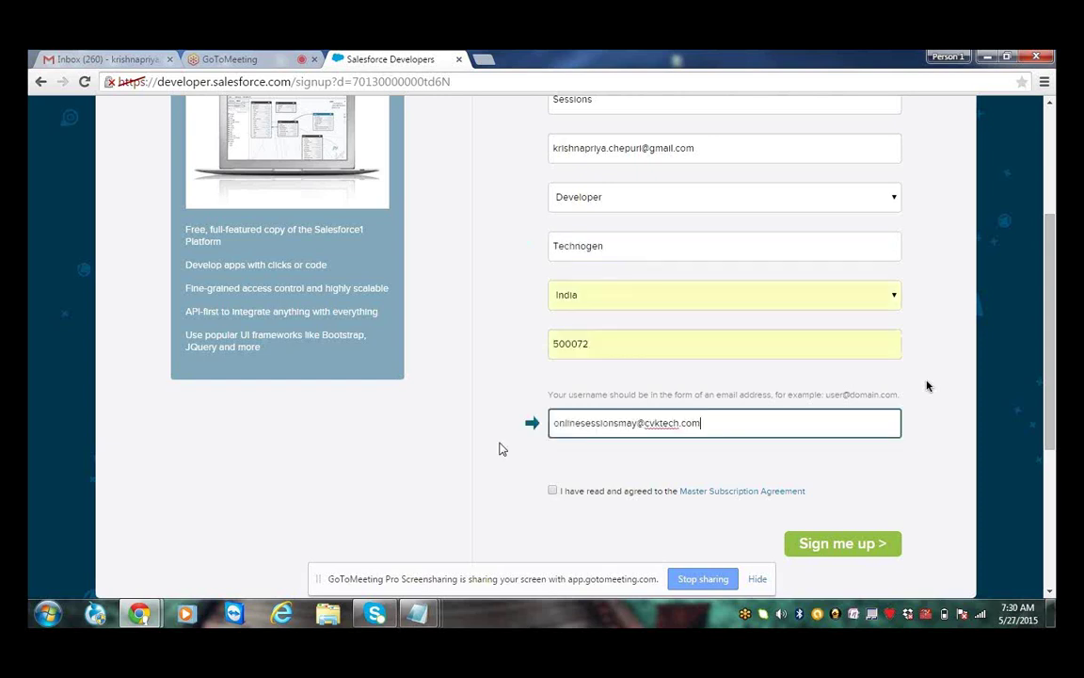
{"action": "left_click", "coordinate": [499, 449]}
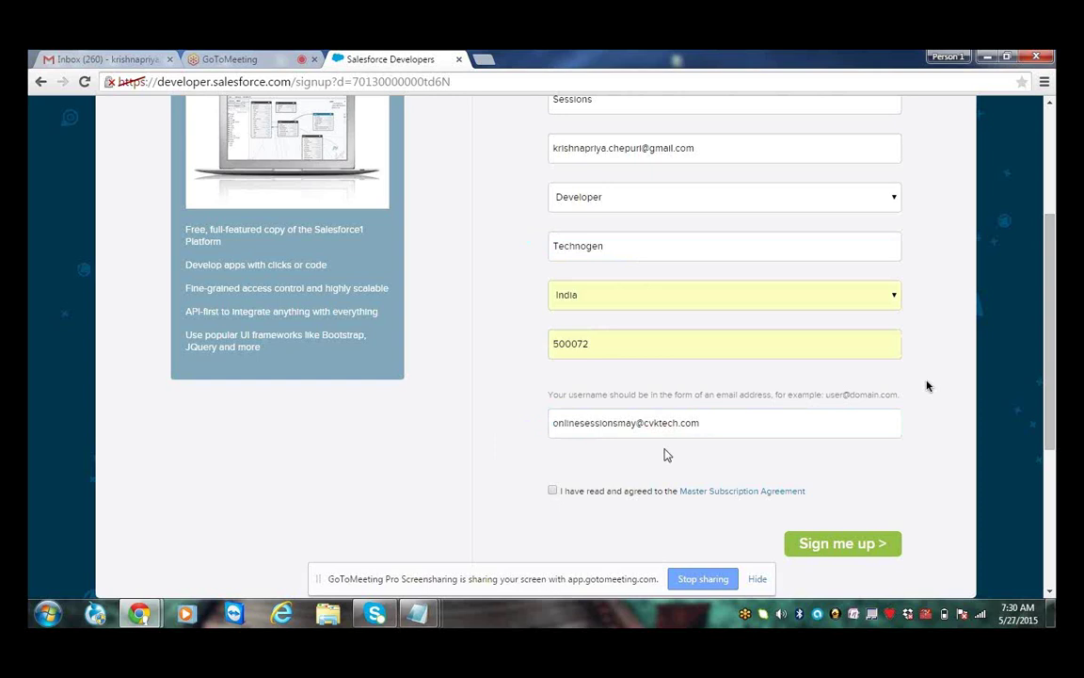
{"action": "left_click_drag", "start_coordinate": [706, 423], "coordinate": [553, 422]}
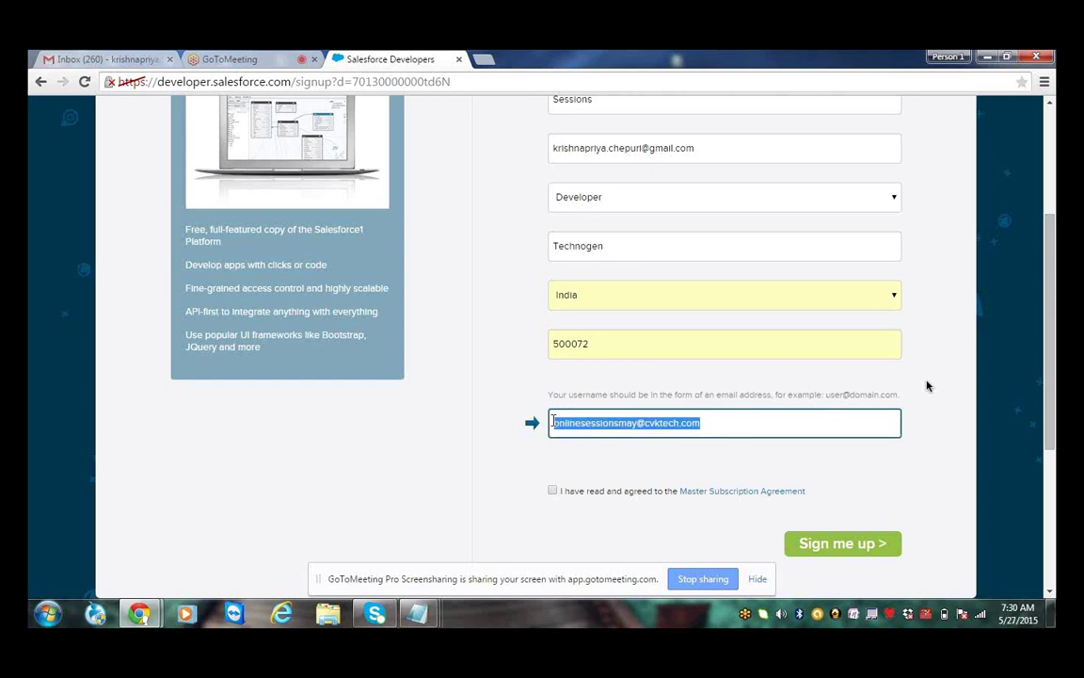
{"action": "left_click", "coordinate": [572, 457]}
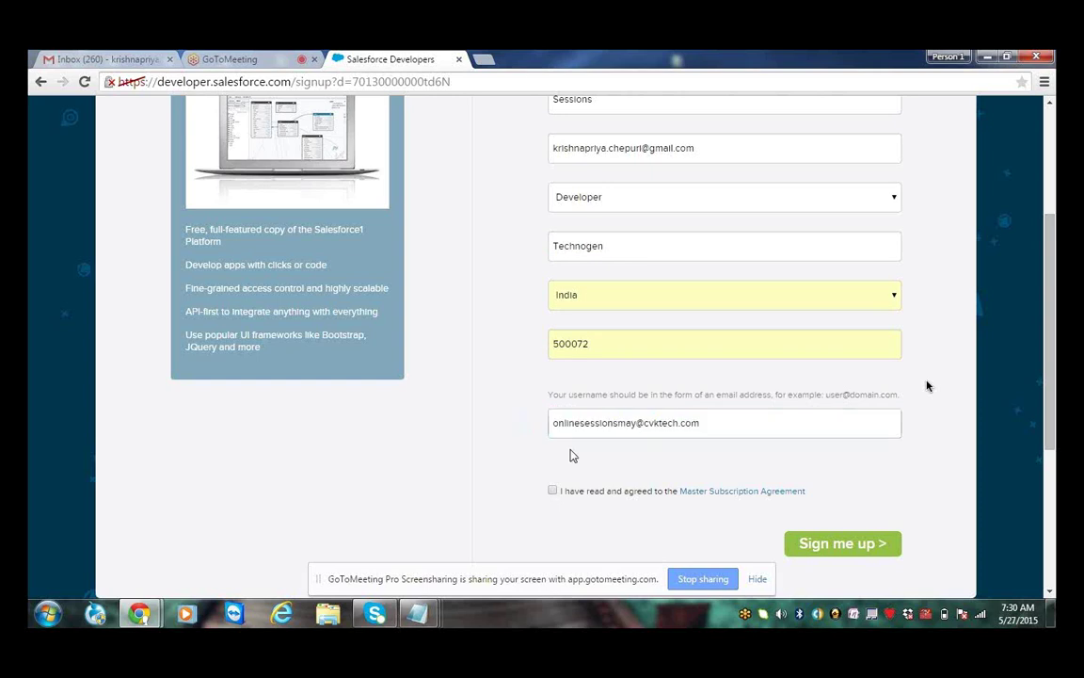
{"action": "key", "text": "super"}
{"action": "type", "text": "notepad"}
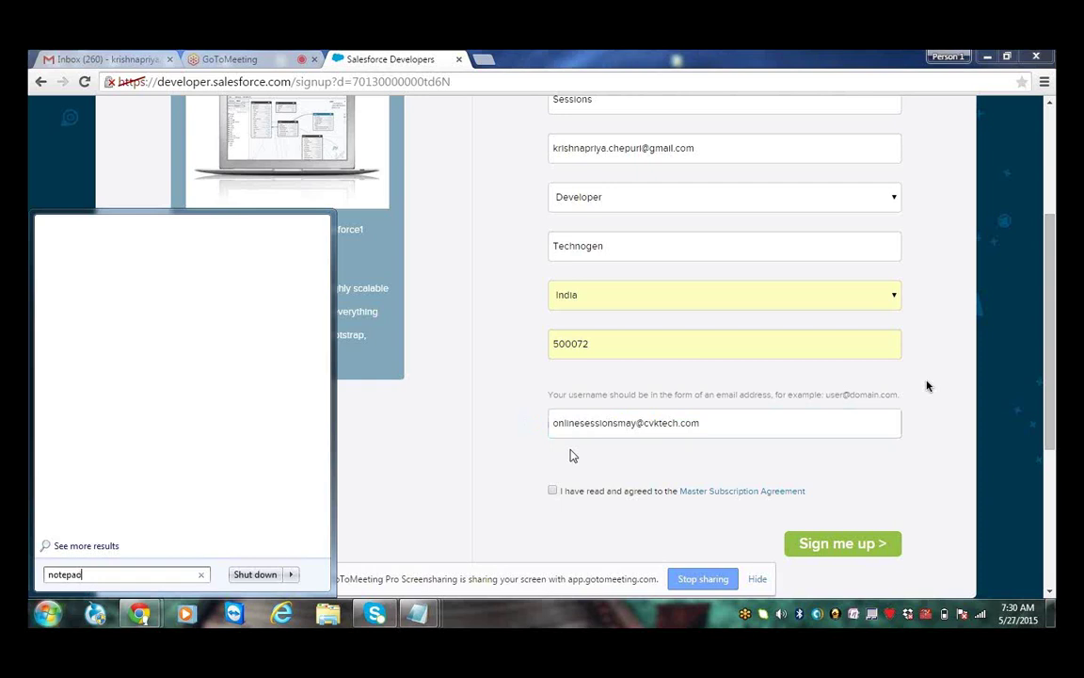
{"action": "key", "text": "Return"}
{"action": "type", "text": "test@12"}
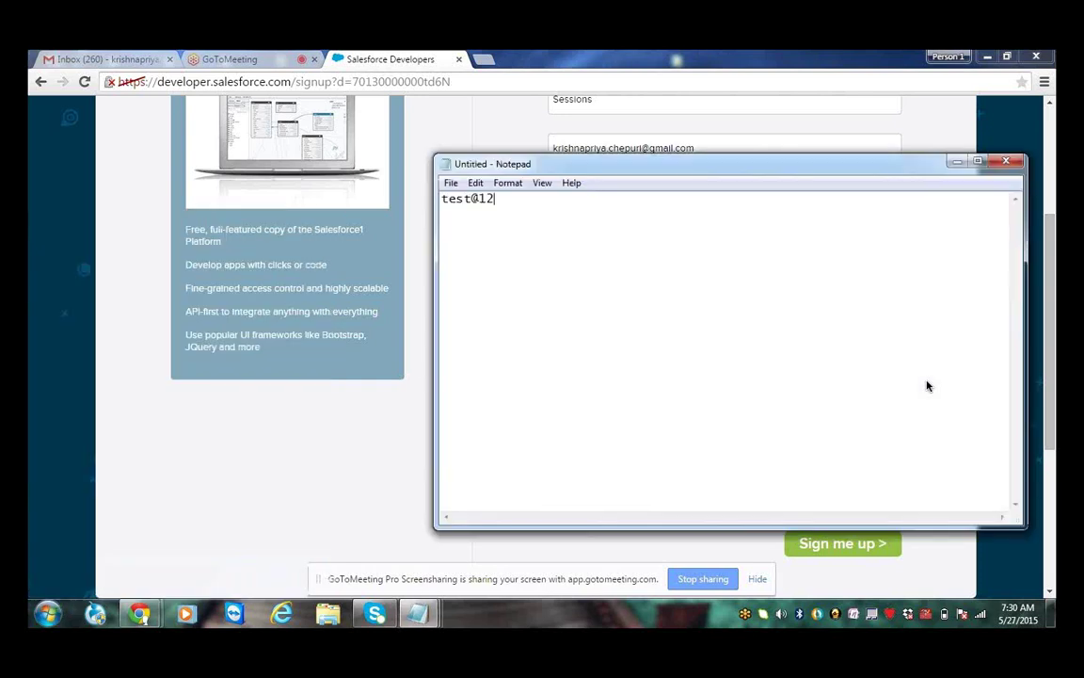
{"action": "type", "text": "3.com"}
{"action": "key", "text": "Return"}
{"action": "type", "text": "abc@fdafdaf.c"}
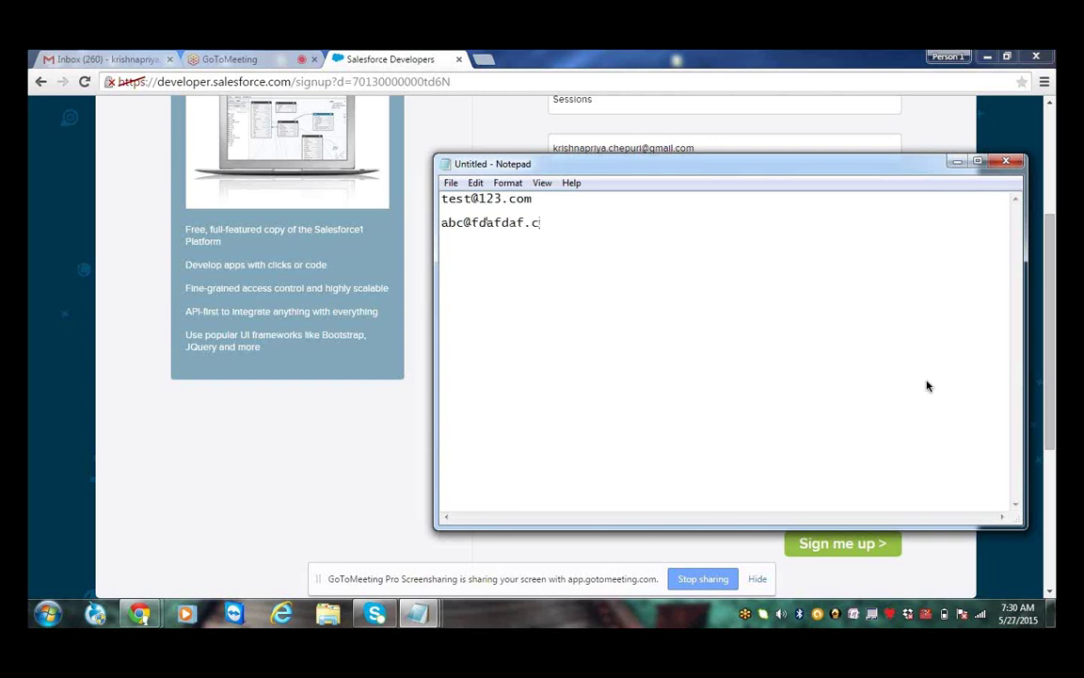
{"action": "type", "text": "om"}
{"action": "key", "text": "alt+F4"}
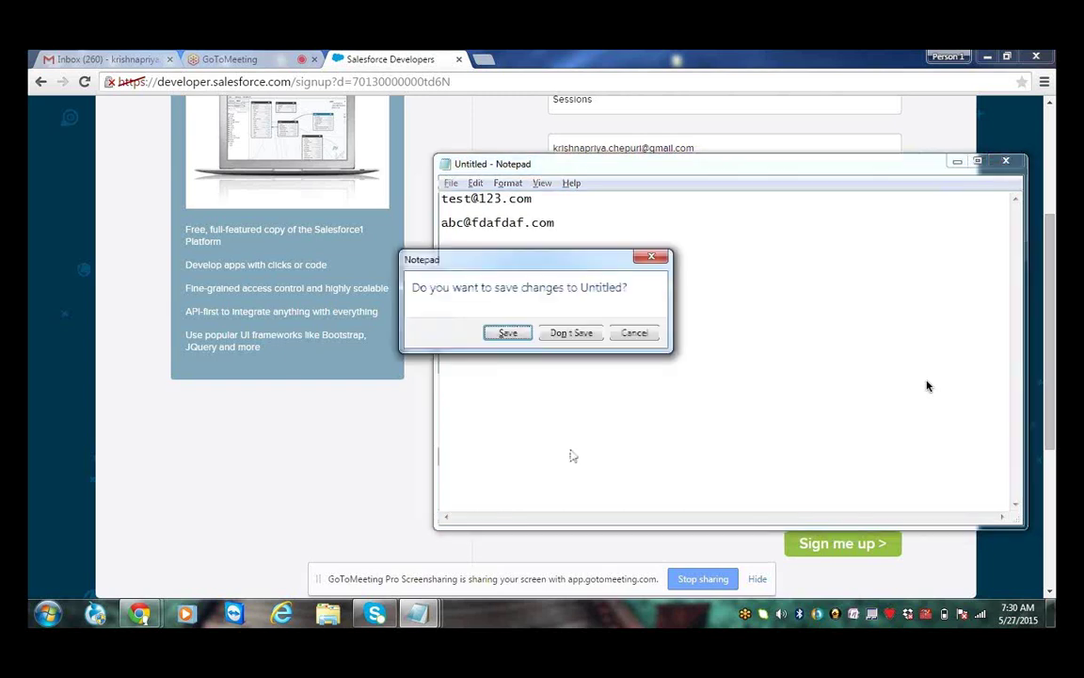
{"action": "key", "text": "n"}
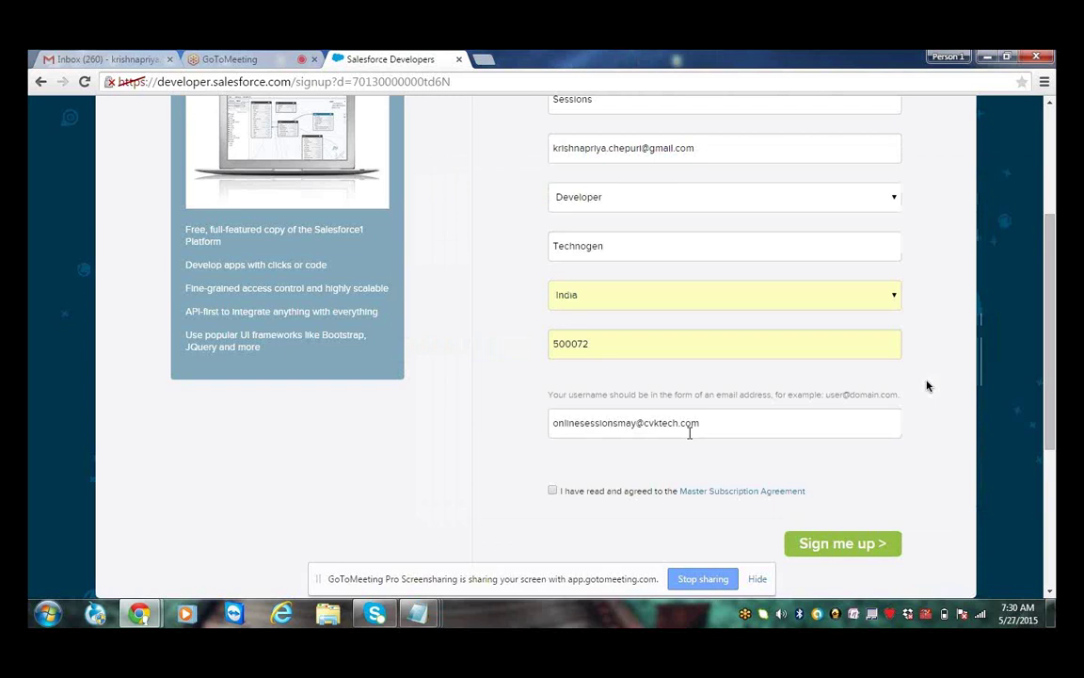
Accept the Master Subscription Agreement and submit the developer signup form
{"action": "left_click_drag", "start_coordinate": [700, 425], "coordinate": [658, 429]}
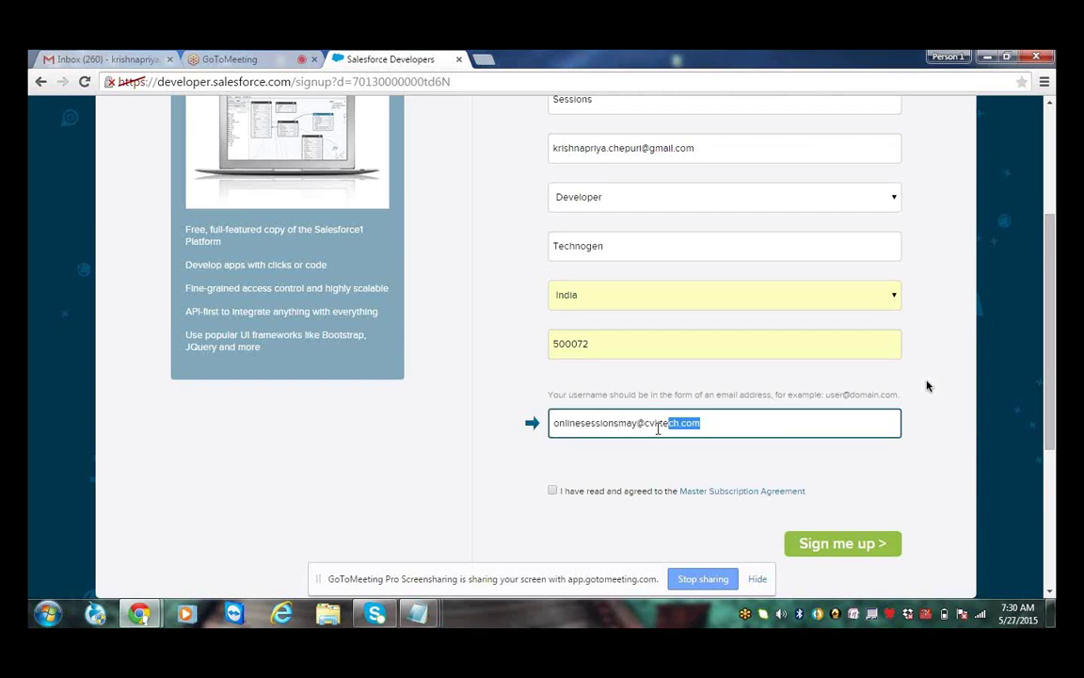
{"action": "left_click", "coordinate": [523, 470]}
{"action": "left_click", "coordinate": [552, 490]}
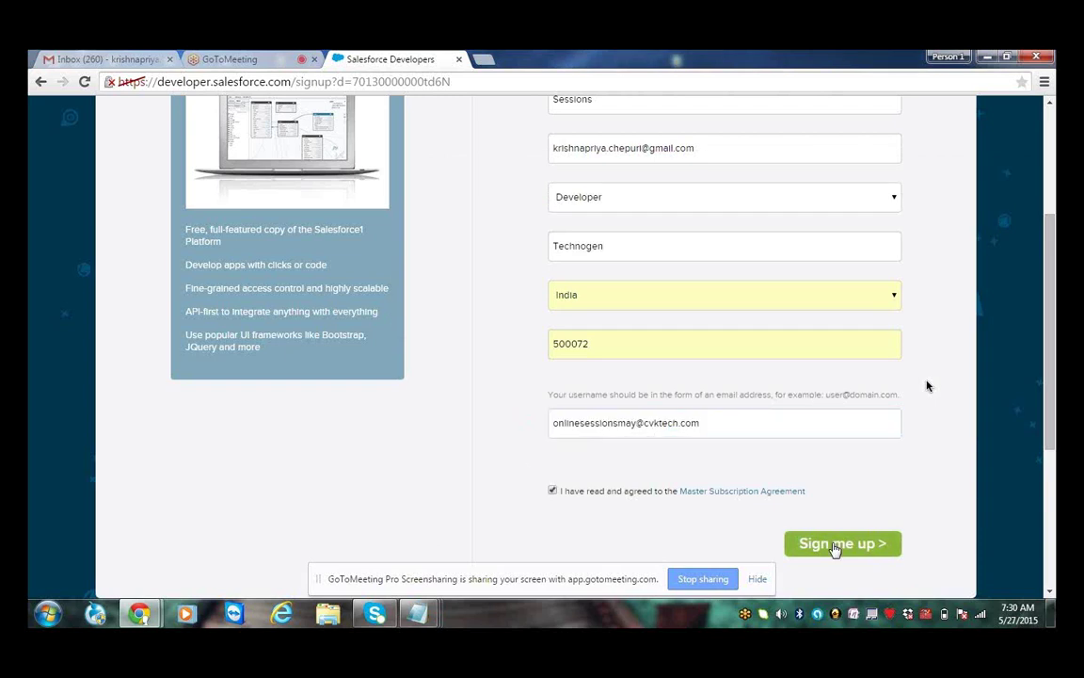
{"action": "left_click", "coordinate": [833, 546]}
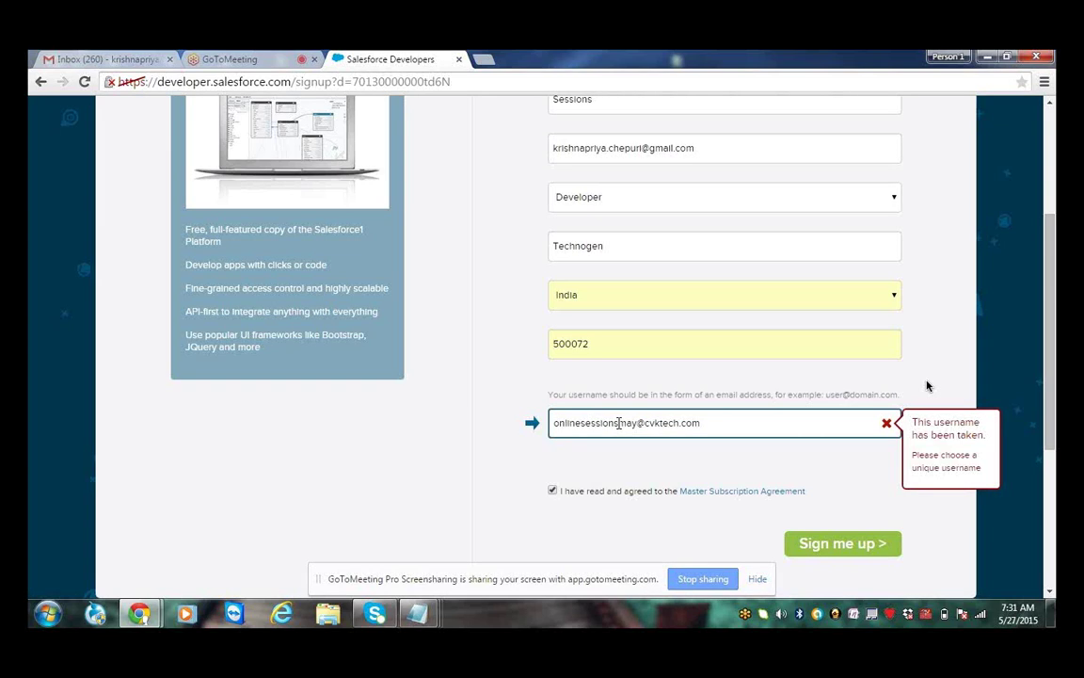
Insert 'sfdc' into the taken username and resubmit the signup
{"action": "left_click", "coordinate": [618, 423]}
{"action": "type", "text": "sfdc"}
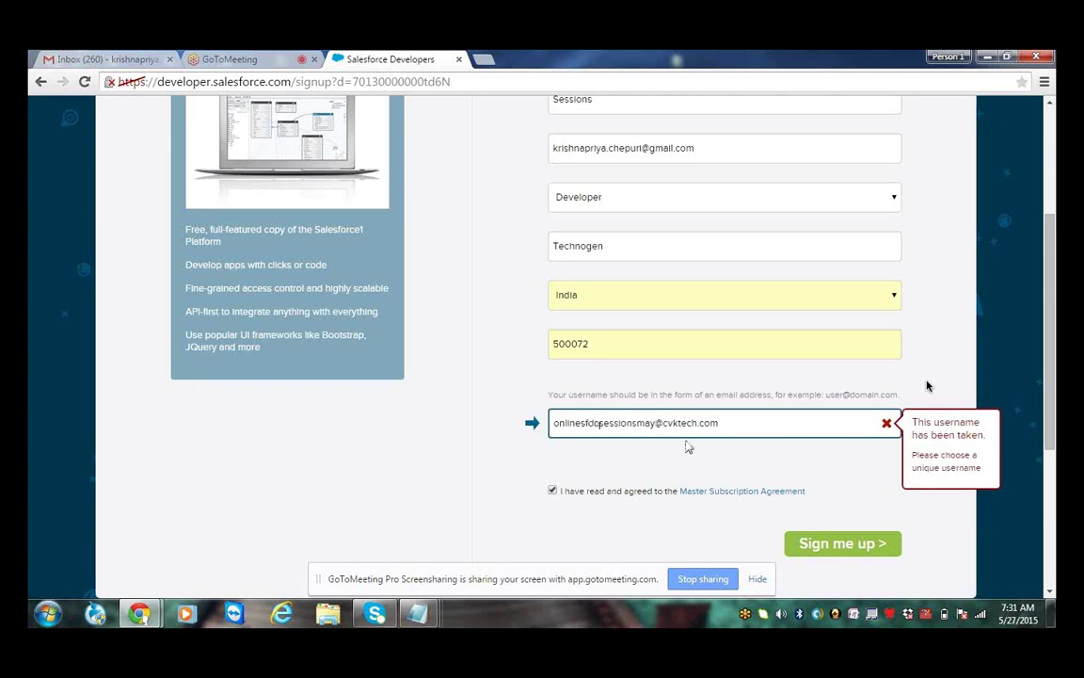
{"action": "left_click", "coordinate": [837, 545]}
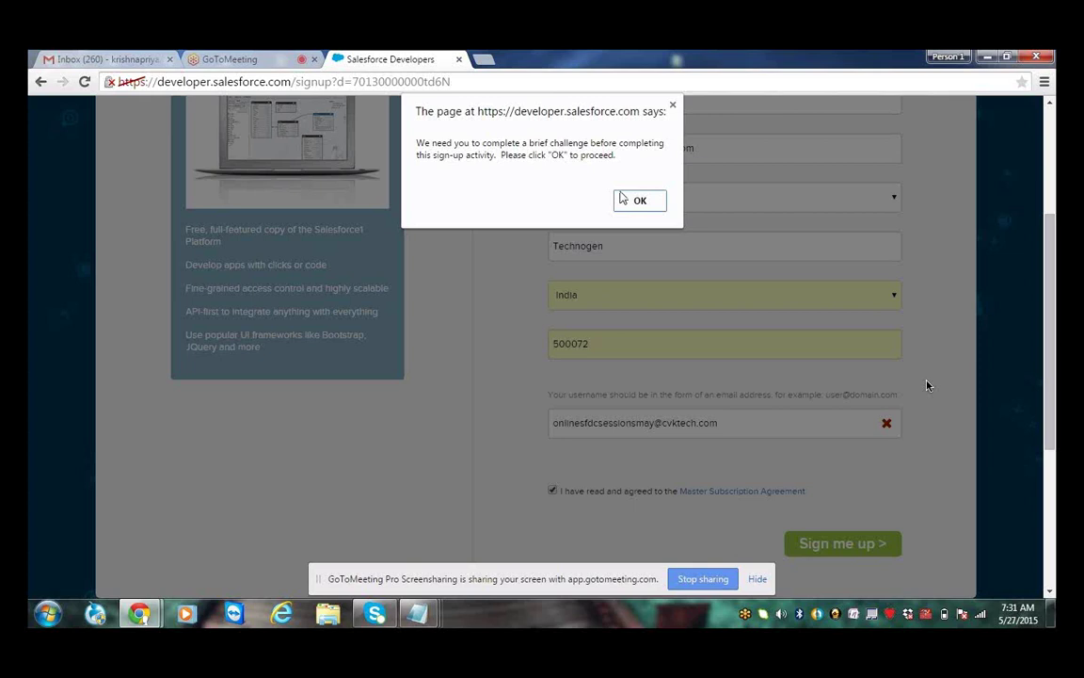
Acknowledge the brief-challenge alert with OK so the signup page reloads
{"action": "left_click", "coordinate": [626, 200]}
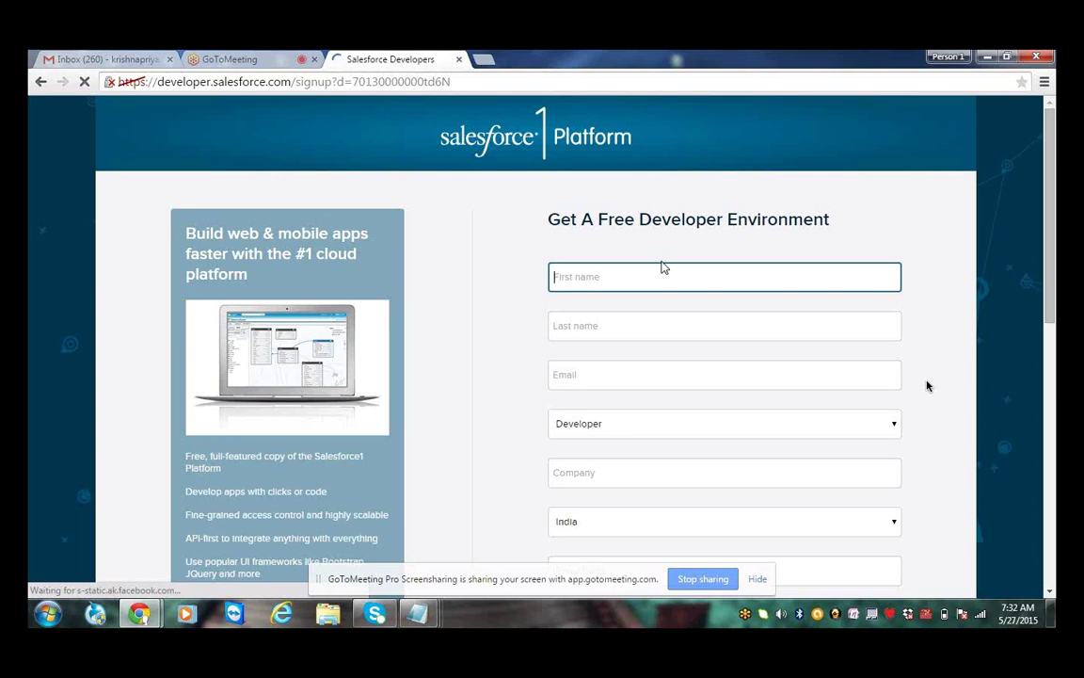
Start refilling the name and e-mail fields, then switch to the Gmail inbox tab
{"action": "type", "text": "Online"}
{"action": "key", "text": "Tab"}
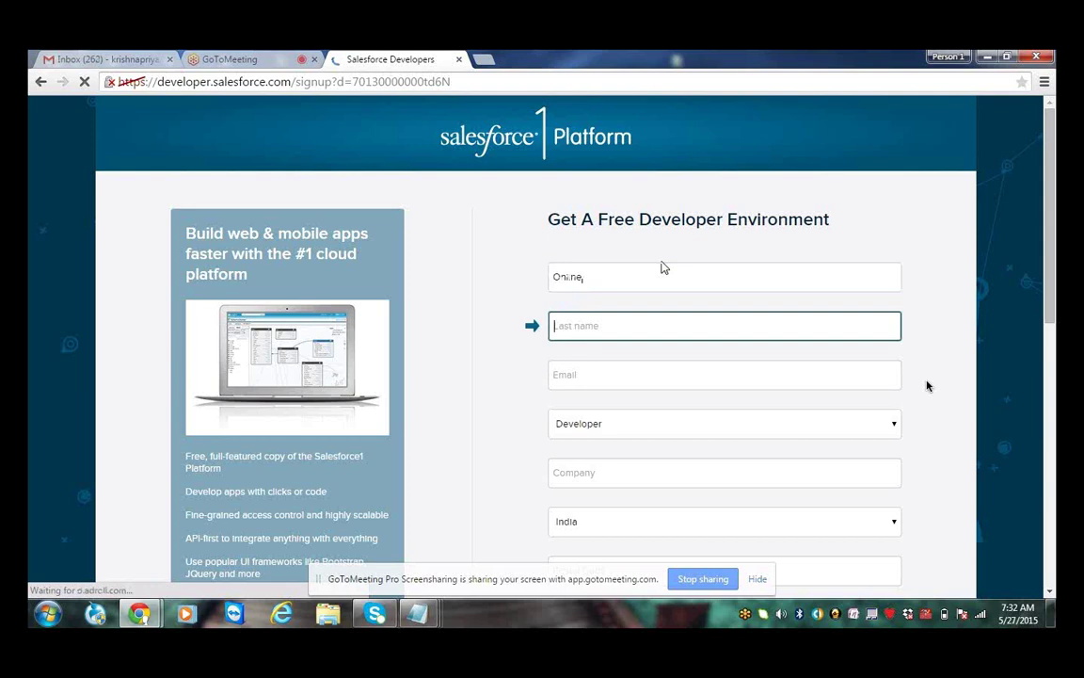
{"action": "type", "text": "Sessions"}
{"action": "key", "text": "Tab"}
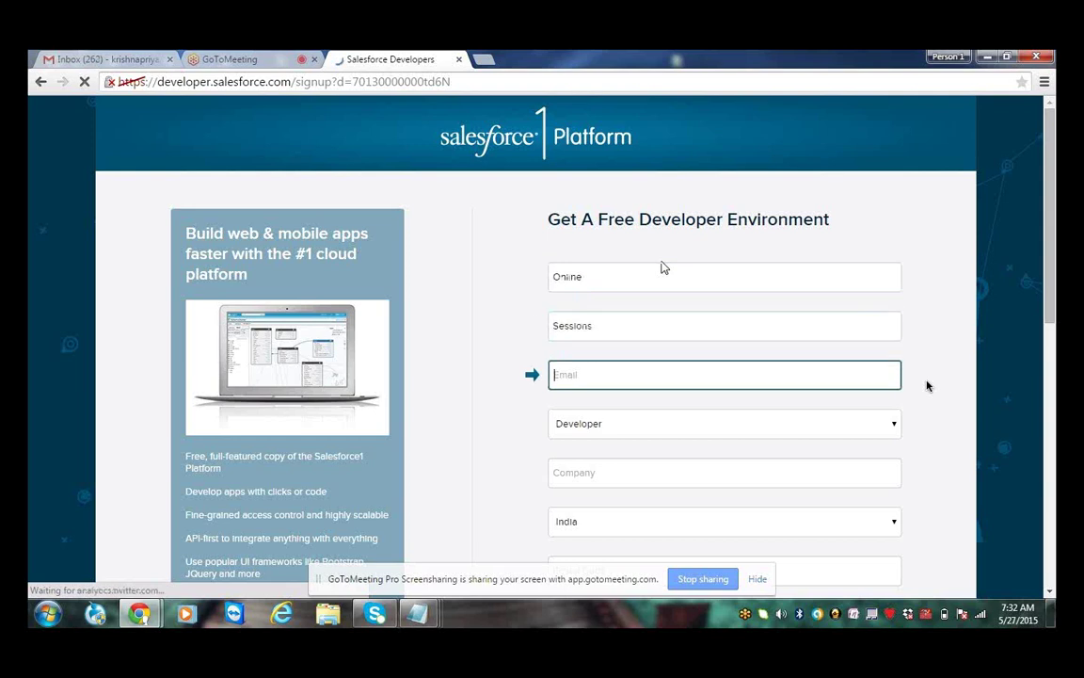
{"action": "type", "text": "krishnapriya."}
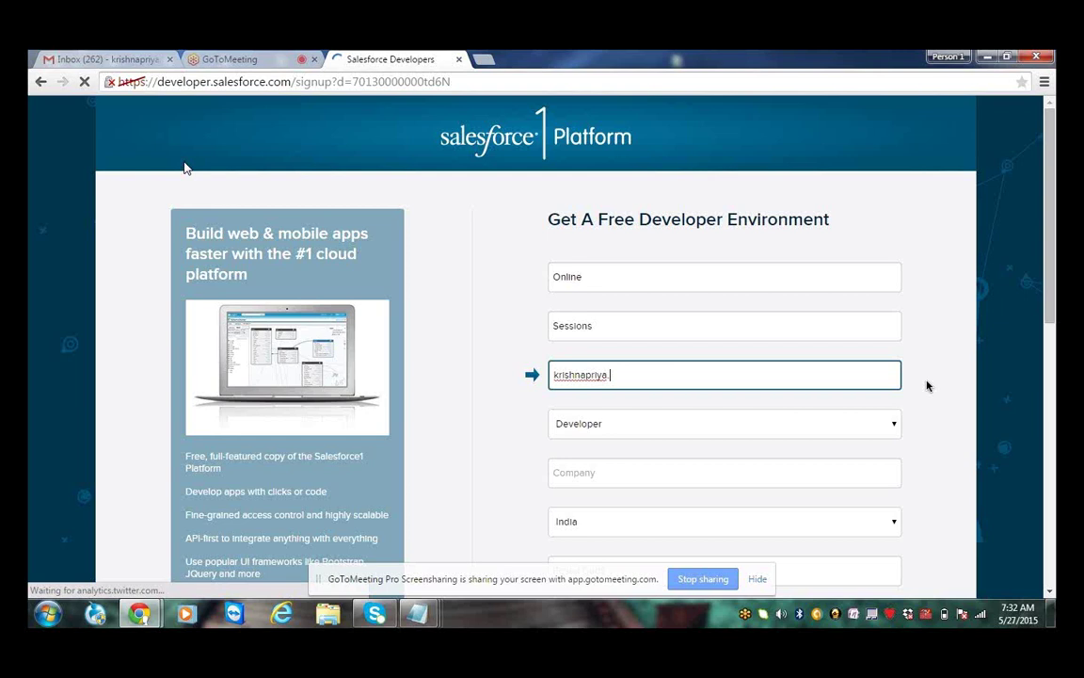
{"action": "key", "text": "ctrl+1"}
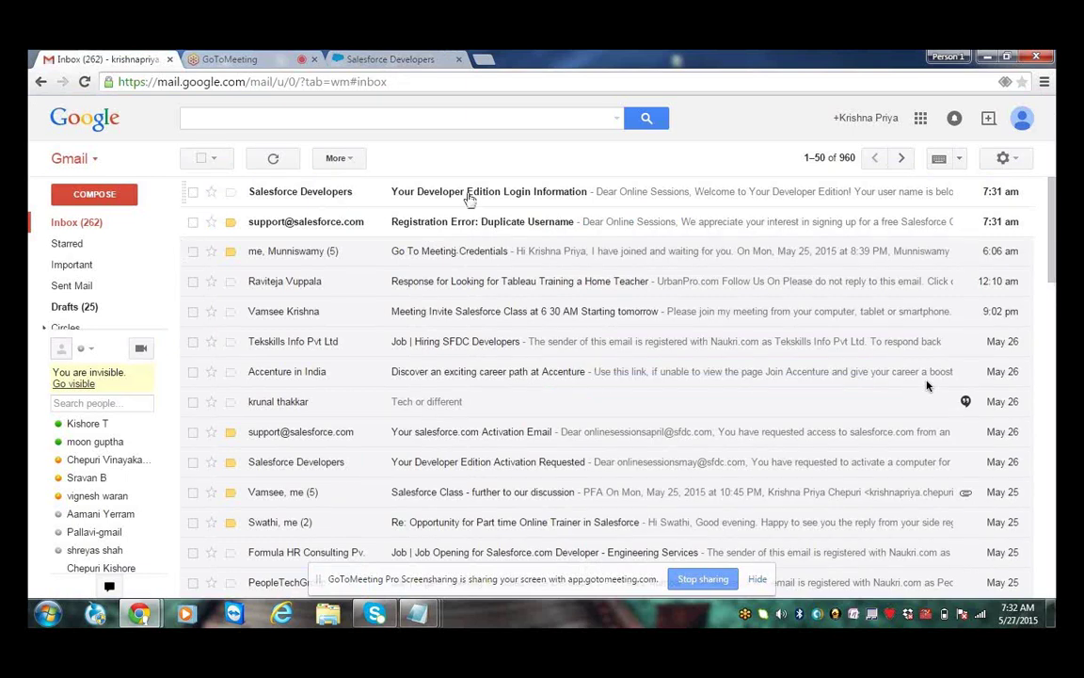
Open the 'Your Developer Edition Login Information' email, note the username, and follow its login link
{"action": "left_click", "coordinate": [469, 199]}
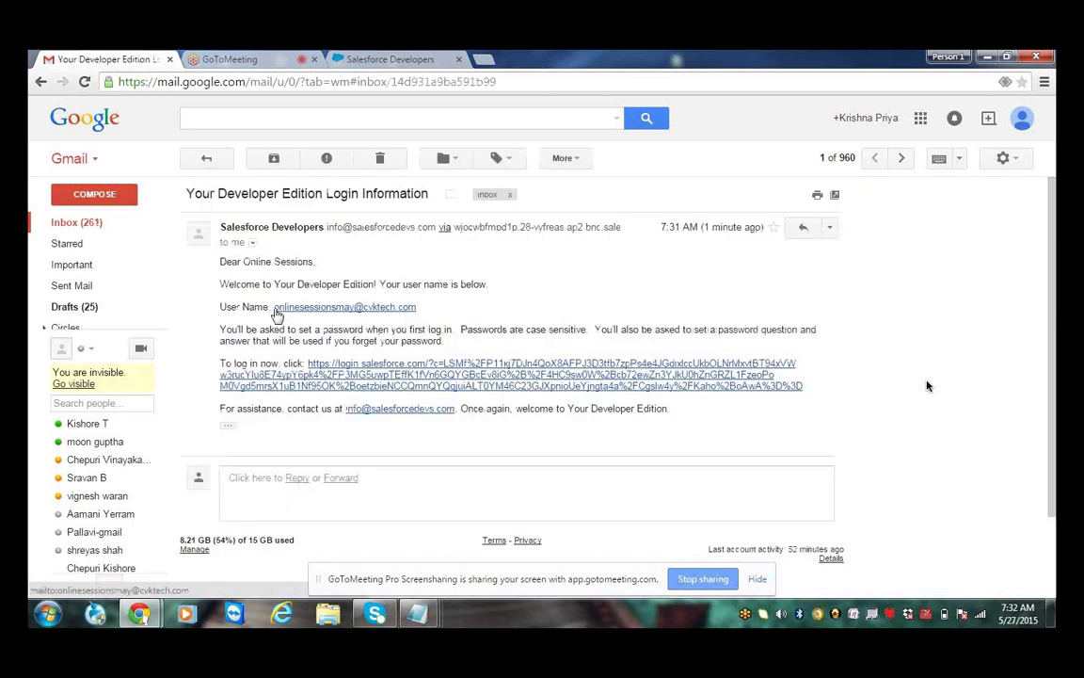
{"action": "left_click_drag", "start_coordinate": [273, 308], "coordinate": [440, 311]}
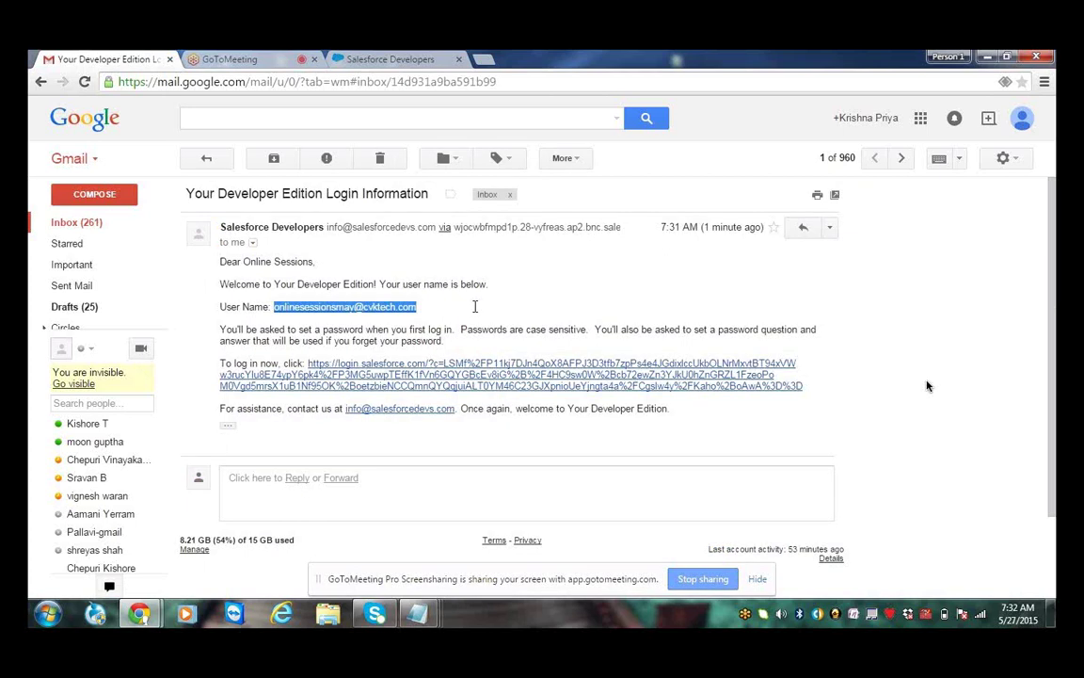
{"action": "left_click", "coordinate": [479, 312]}
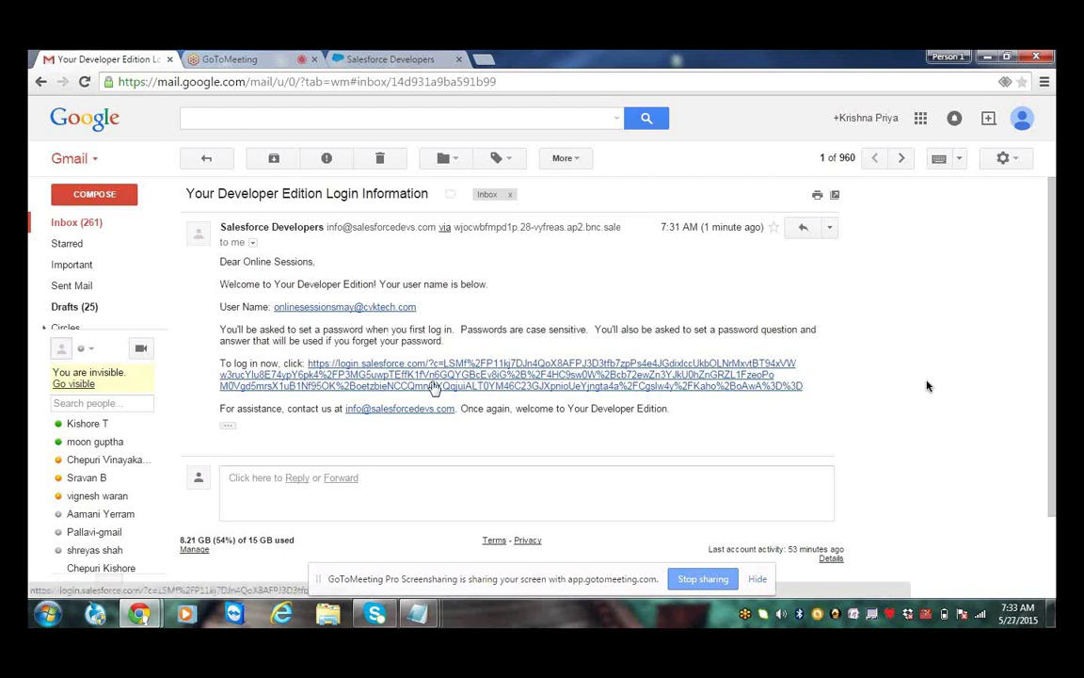
{"action": "left_click", "coordinate": [434, 386]}
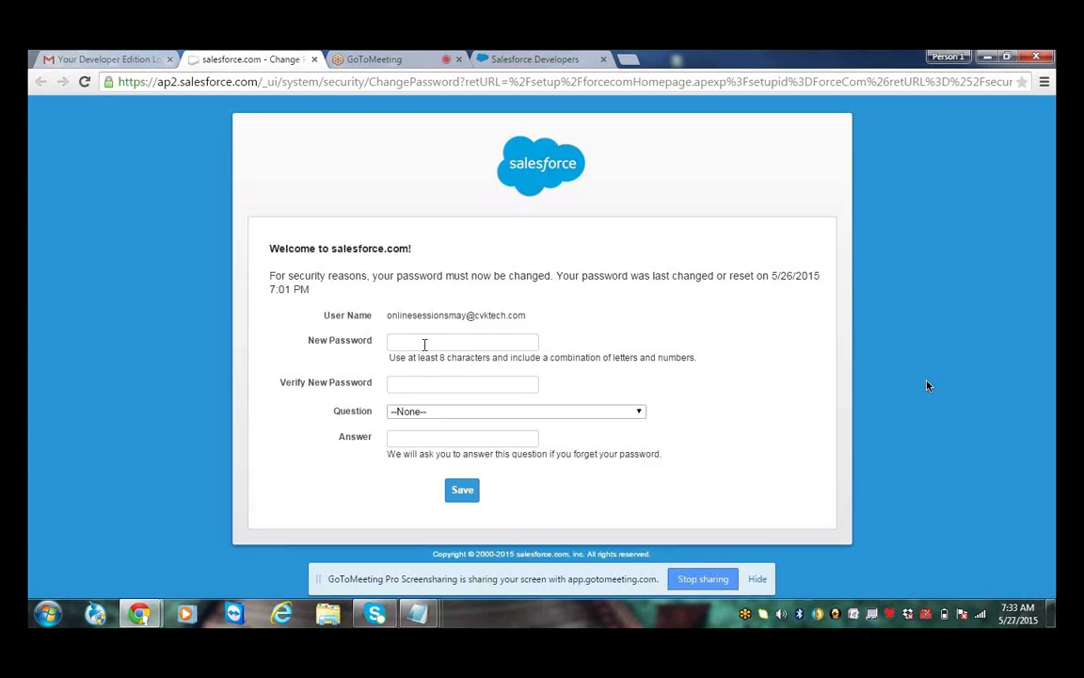
Enter the new account password in both the New Password and Verify fields
{"action": "left_click", "coordinate": [425, 344]}
{"action": "type", "text": "*****"}
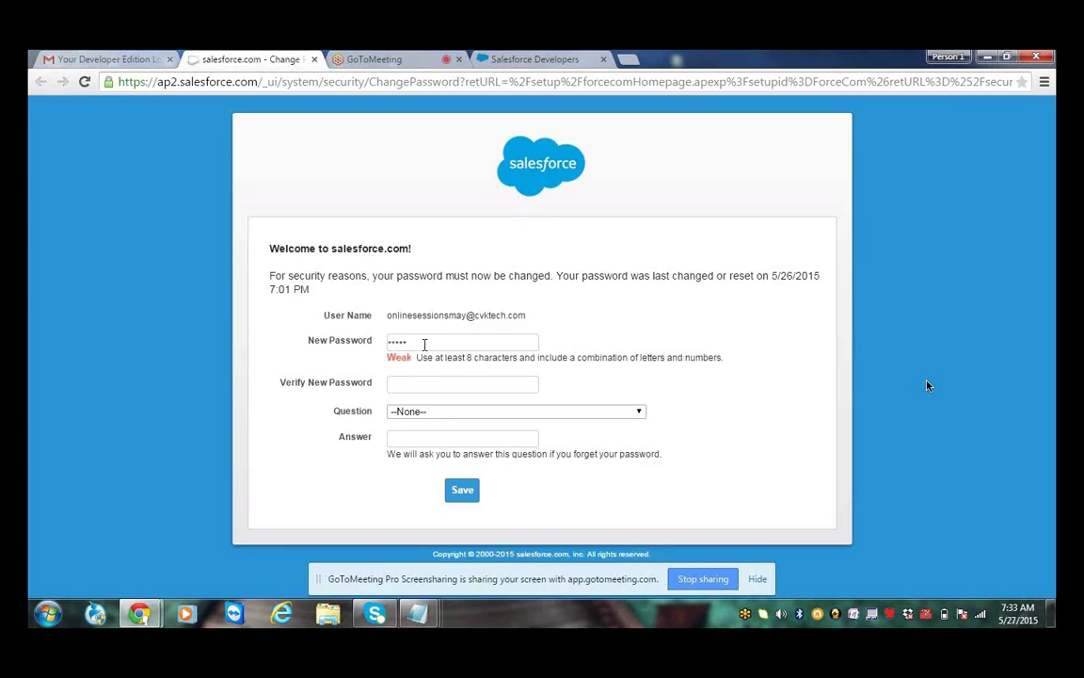
{"action": "type", "text": "*******"}
{"action": "key", "text": "Tab"}
{"action": "type", "text": "*****"}
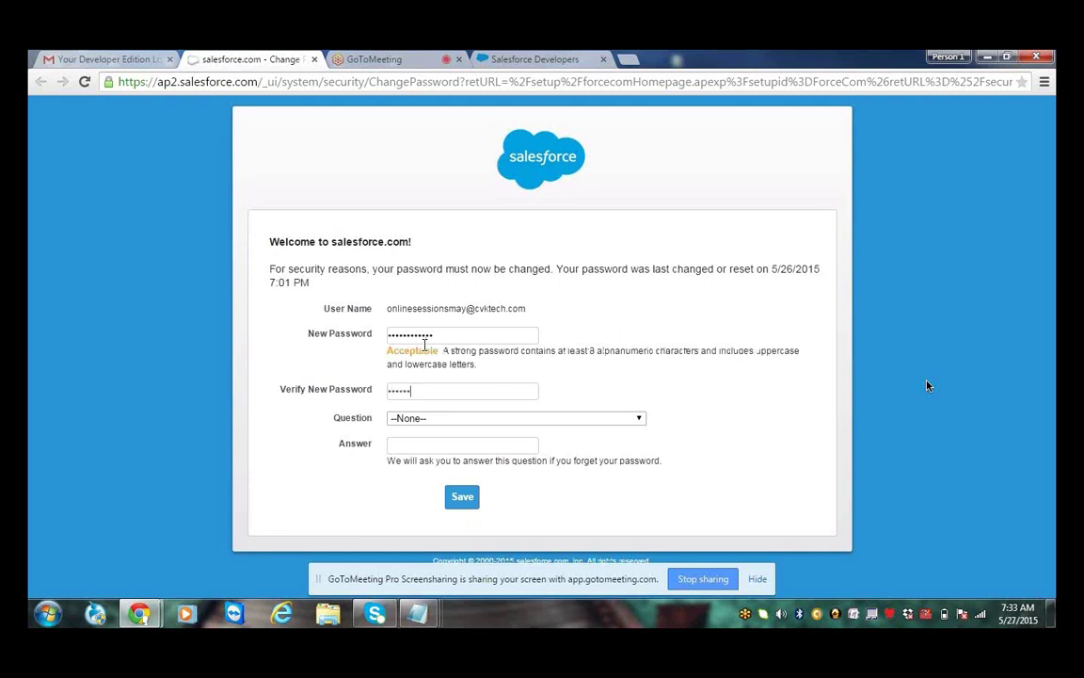
{"action": "type", "text": "******"}
Choose 'In what city was your first job?' as the security question, enter its answer, and submit
{"action": "left_click", "coordinate": [461, 419]}
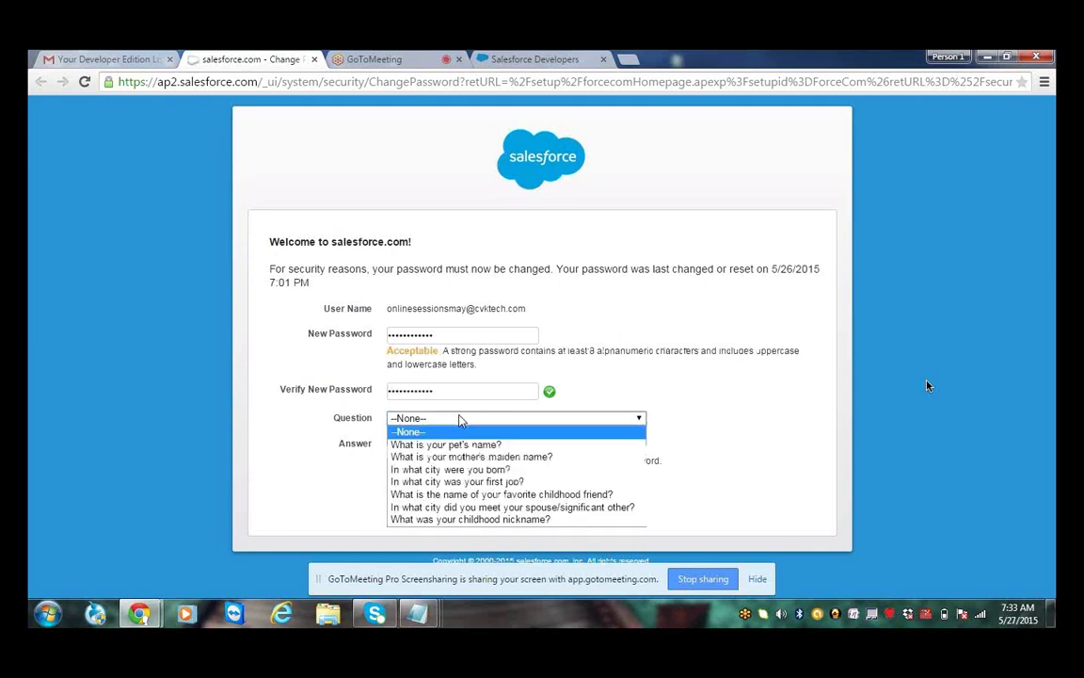
{"action": "left_click", "coordinate": [454, 482]}
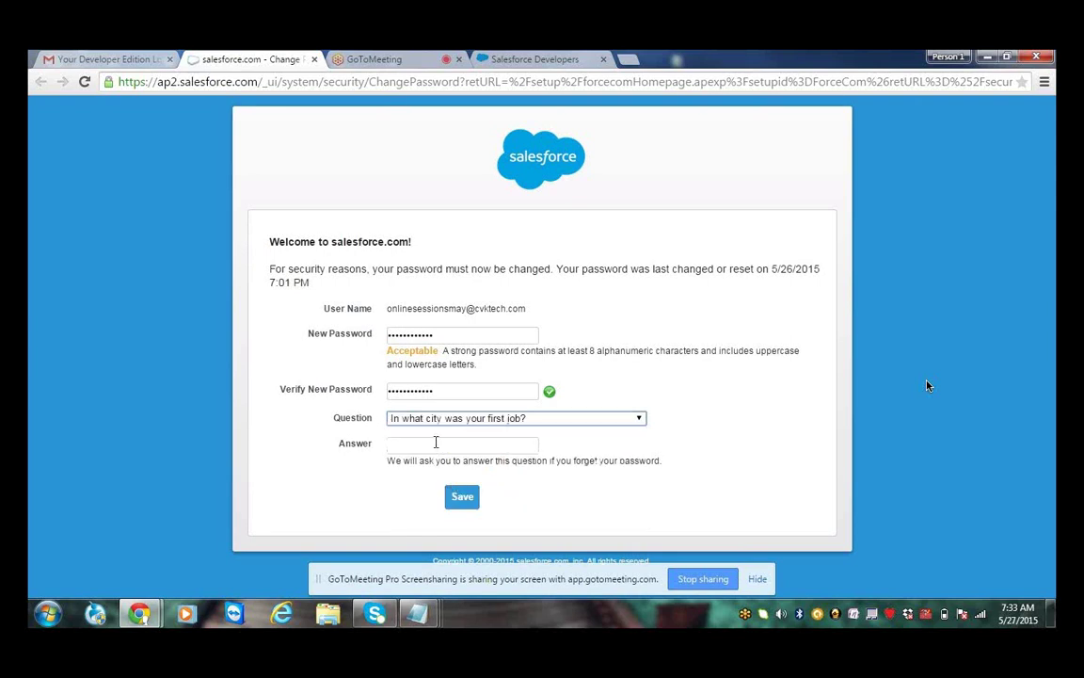
{"action": "left_click", "coordinate": [436, 443]}
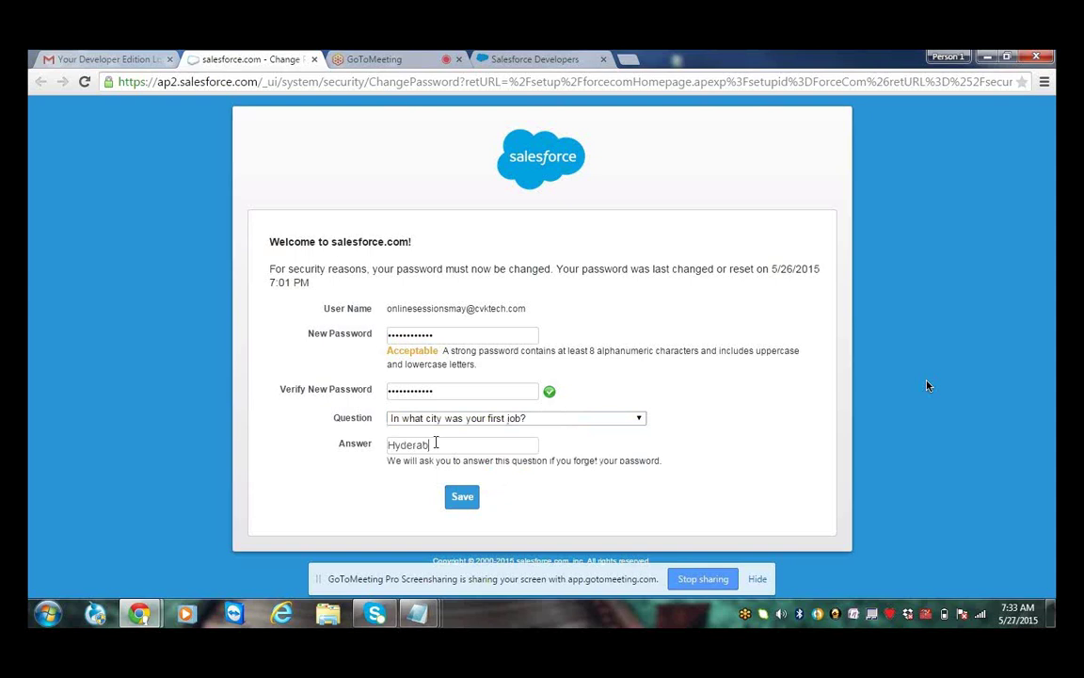
{"action": "key", "text": "Return"}
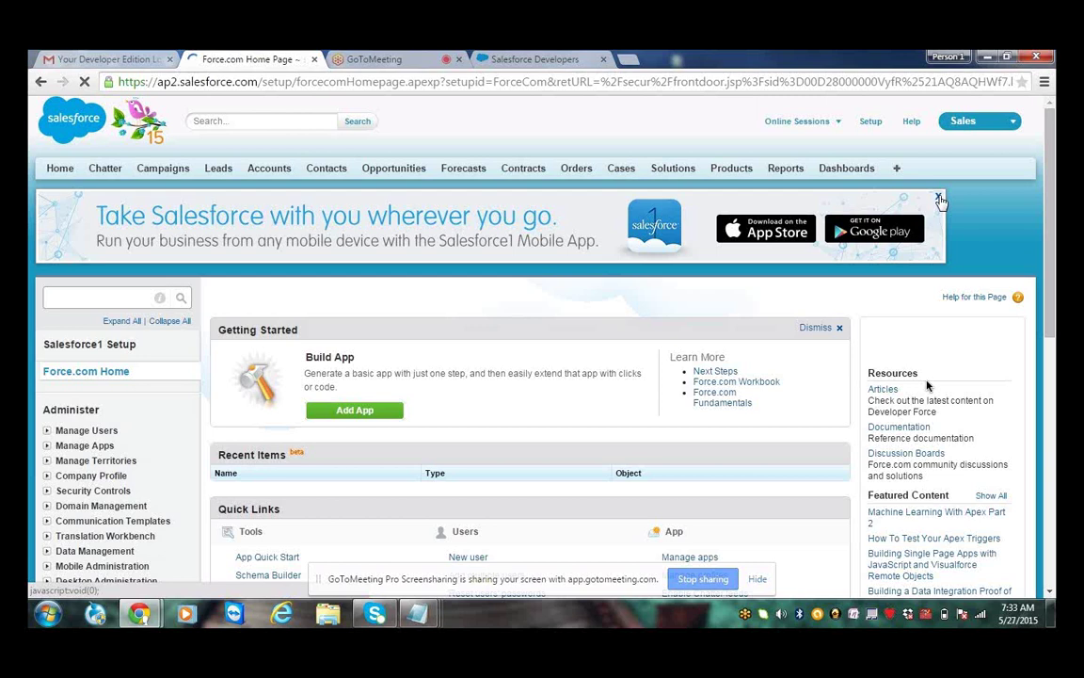
Close the Salesforce1 mobile app banner and scroll down the Force.com setup page
{"action": "left_click", "coordinate": [938, 197]}
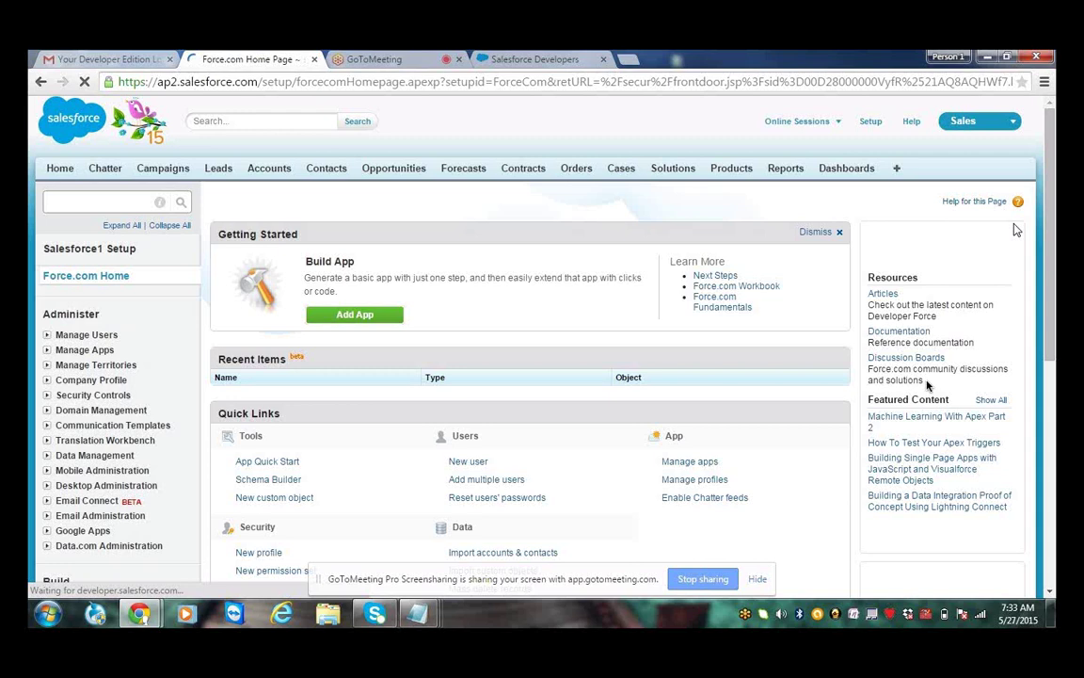
{"action": "scroll", "coordinate": [927, 386], "scroll_direction": "down", "scroll_amount": 3}
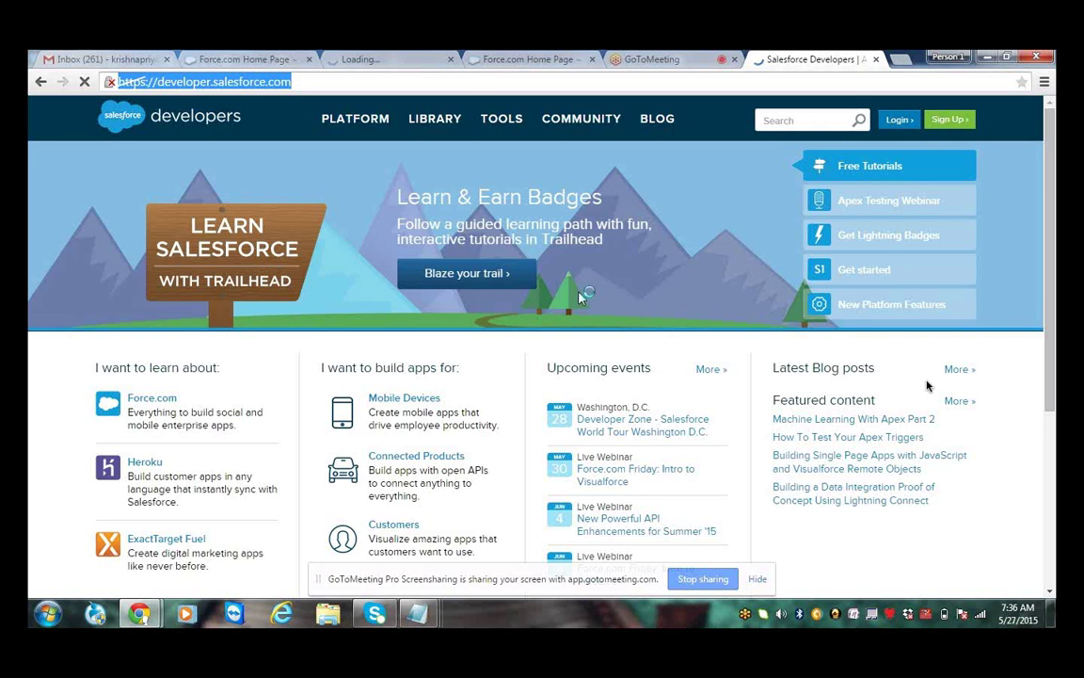
Enter 'notepad' as a search in Chrome's address bar
{"action": "type", "text": "notepad"}
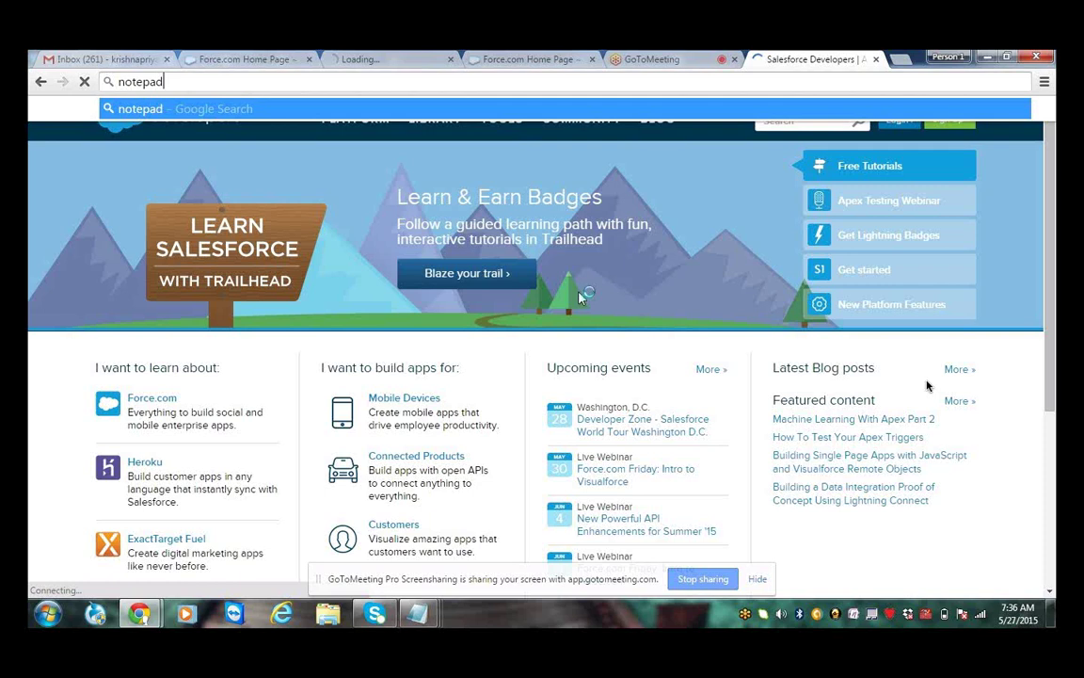
Discard the 'notepad' search with Esc so the Salesforce Developers address returns
{"action": "key", "text": "Escape"}
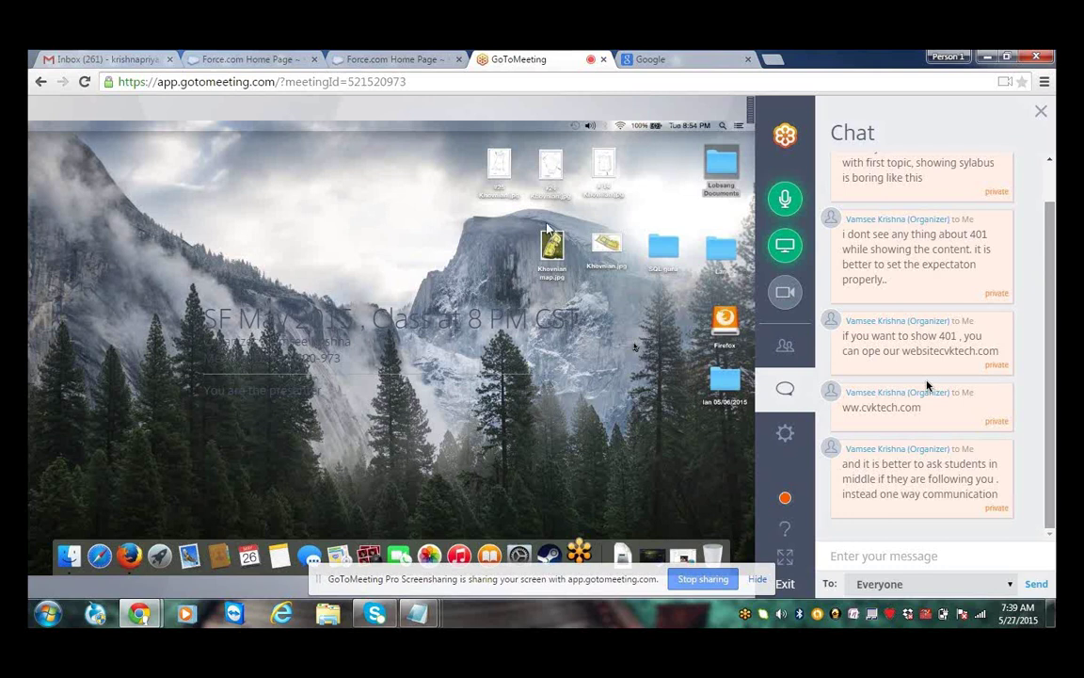
Switch from GoToMeeting to the Force.com Home Page tab with Ctrl+2
{"action": "key", "text": "ctrl+2"}
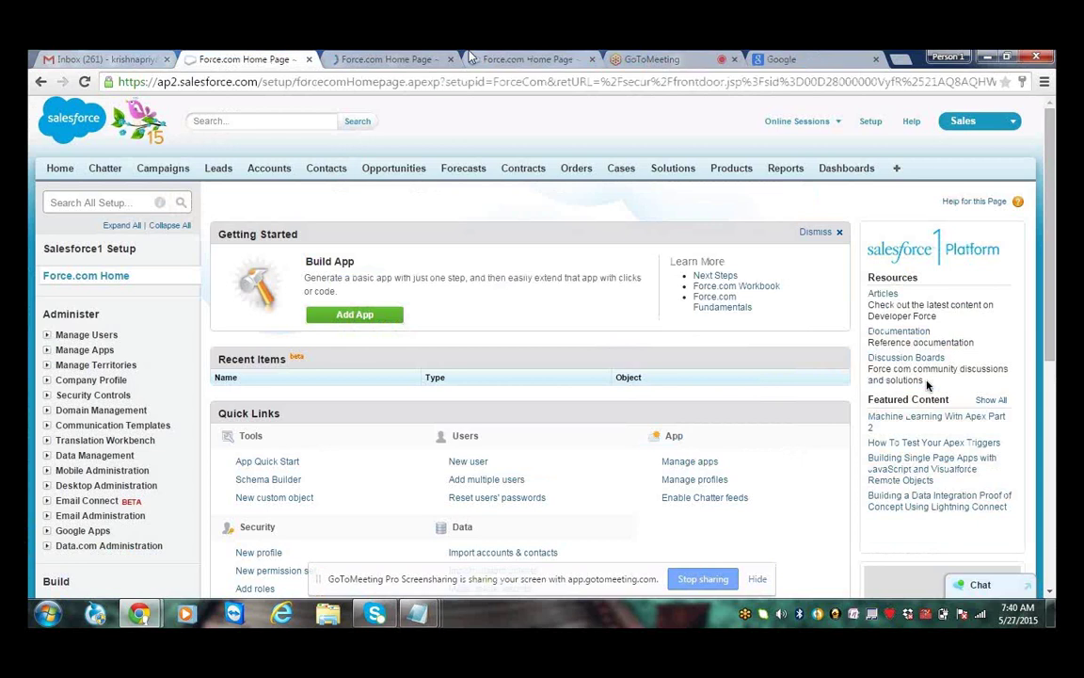
Cycle through the open Force.com Home Page tabs, then clear the stray text selection on the page
{"action": "left_click", "coordinate": [496, 59]}
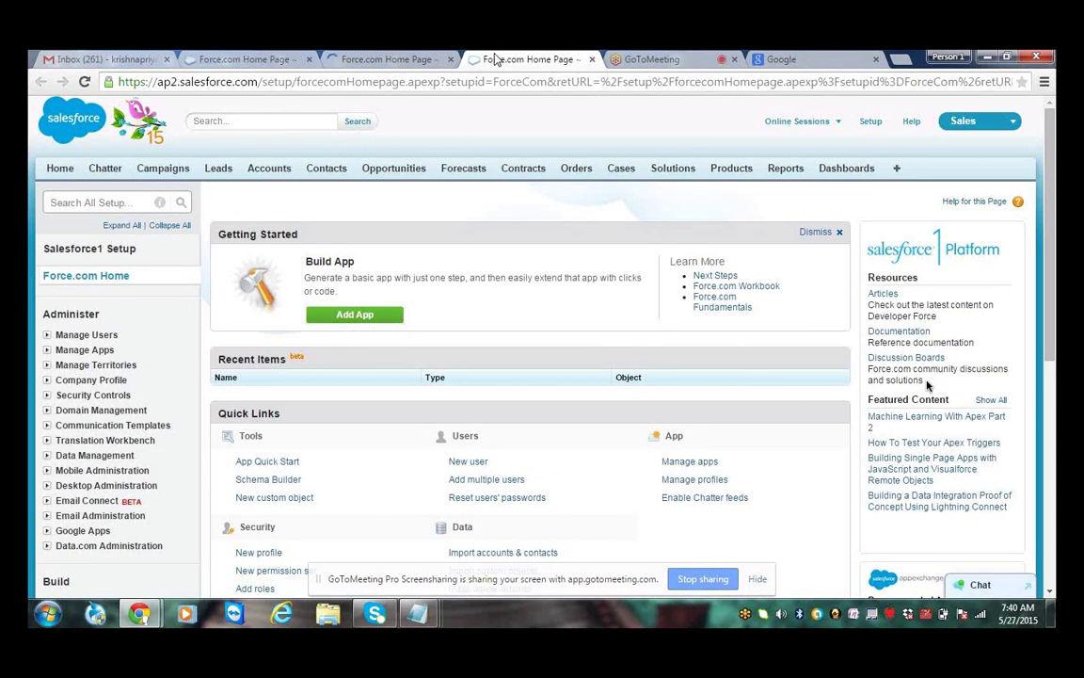
{"action": "left_click", "coordinate": [259, 58]}
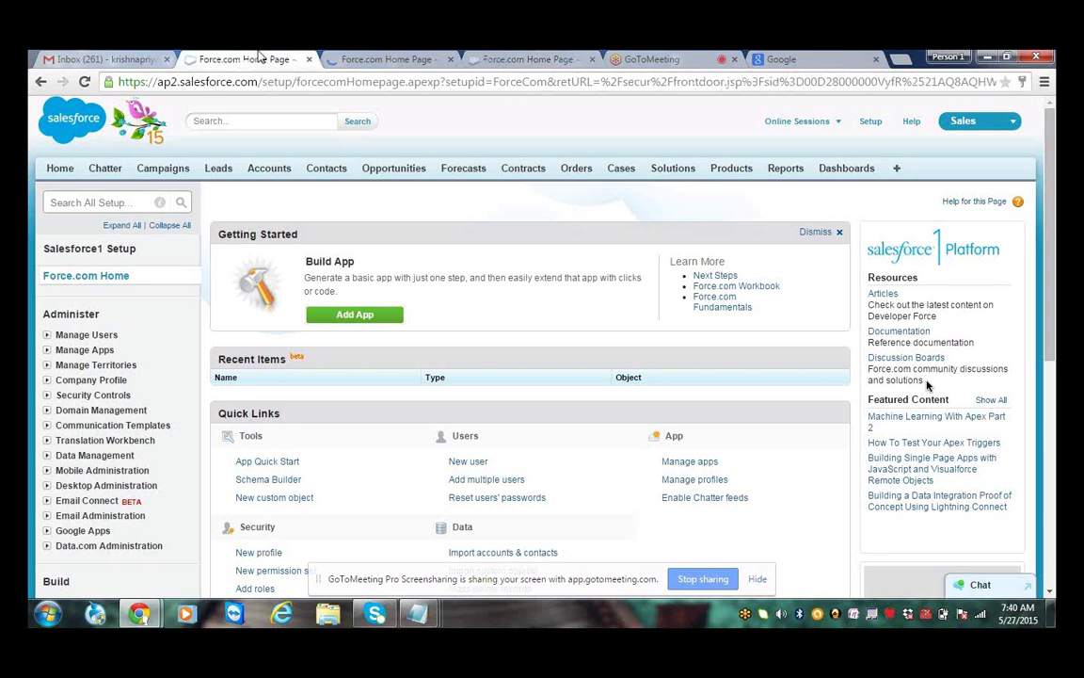
{"action": "left_click", "coordinate": [388, 56]}
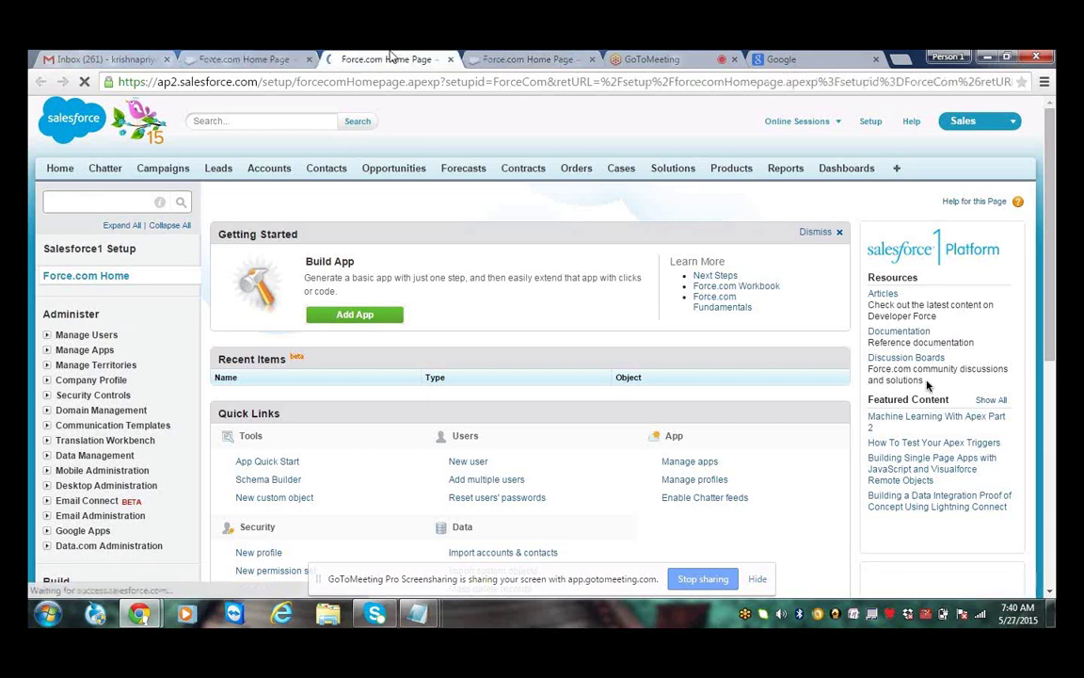
{"action": "left_click", "coordinate": [246, 58]}
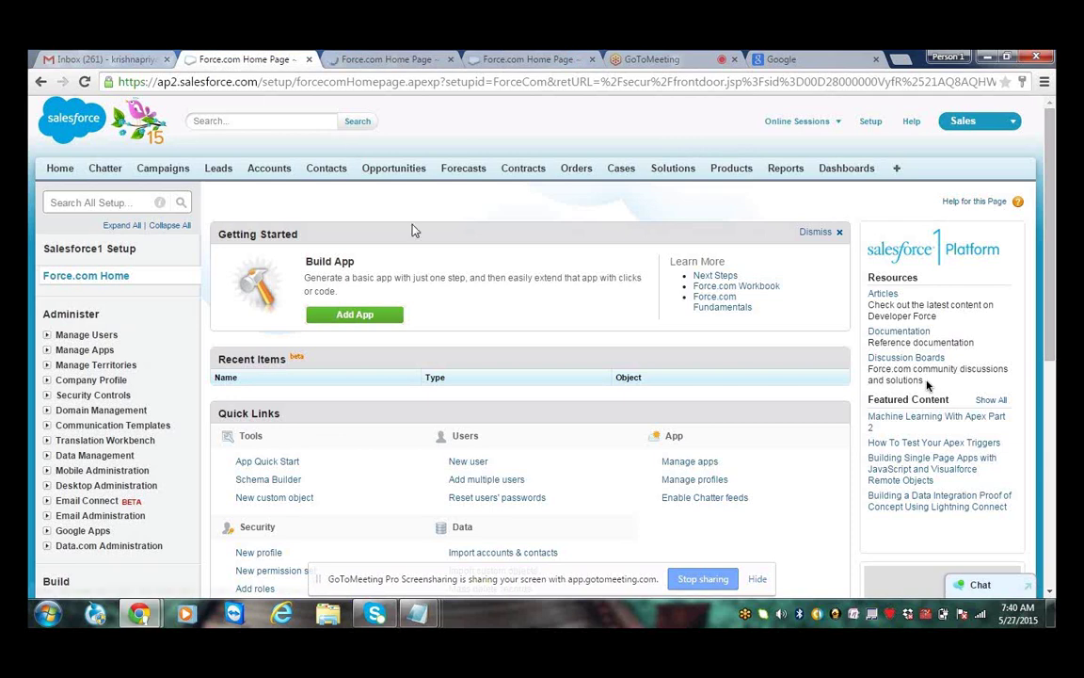
{"action": "left_click", "coordinate": [359, 58]}
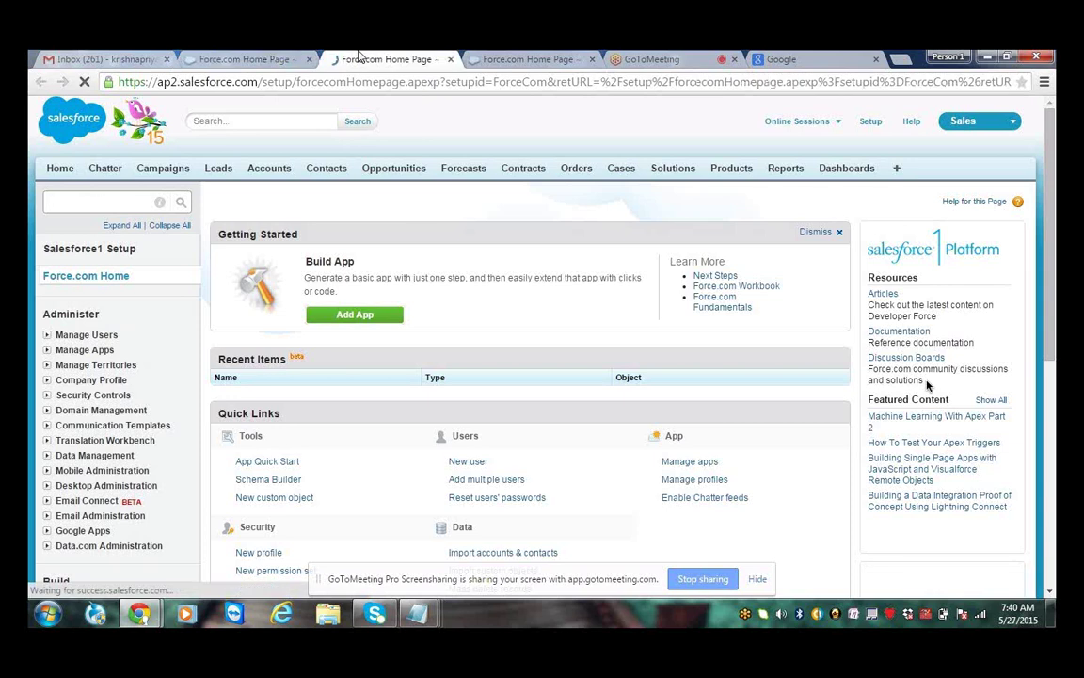
{"action": "key", "text": "ctrl+Tab"}
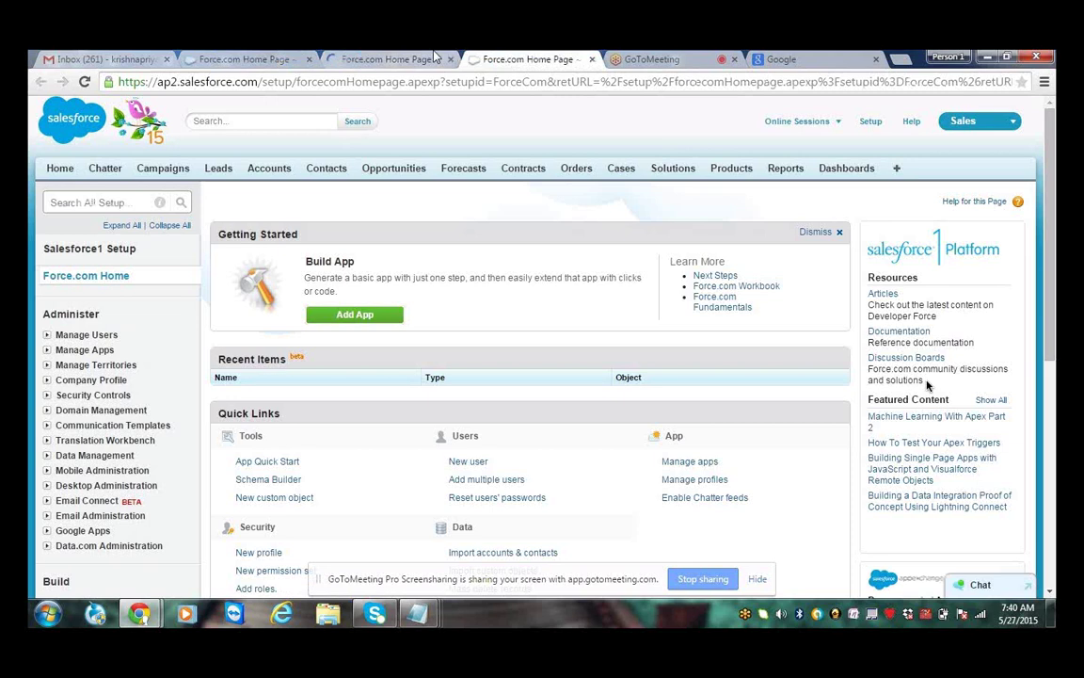
{"action": "key", "text": "ctrl+shift+Tab"}
{"action": "key", "text": "ctrl+shift+Tab"}
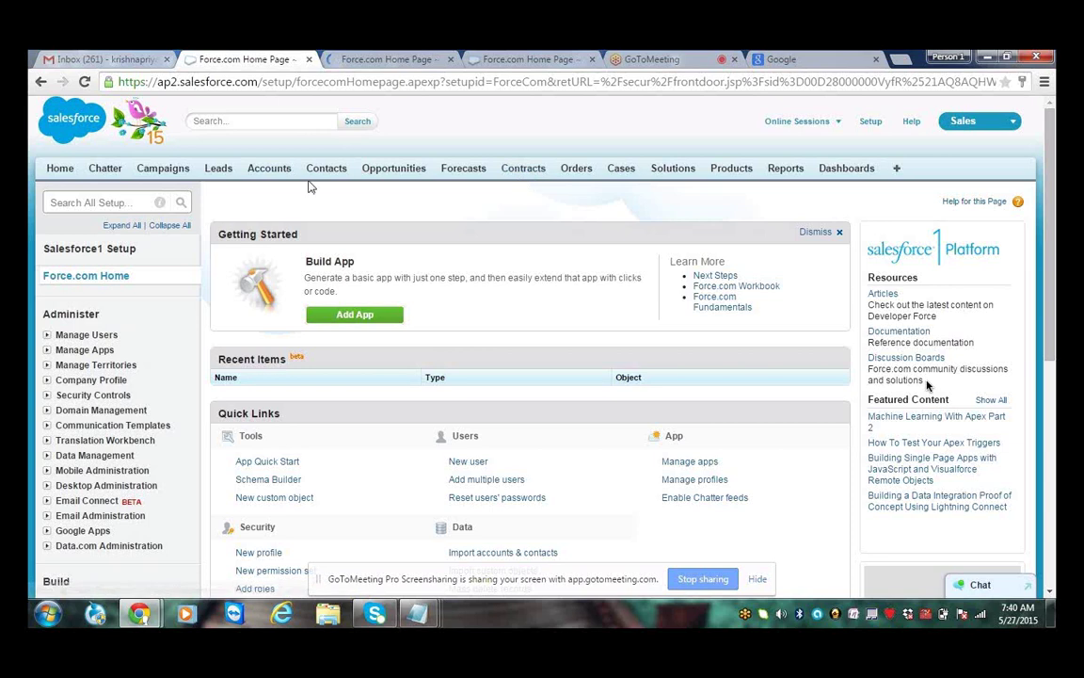
{"action": "left_click_drag", "start_coordinate": [111, 169], "coordinate": [768, 201]}
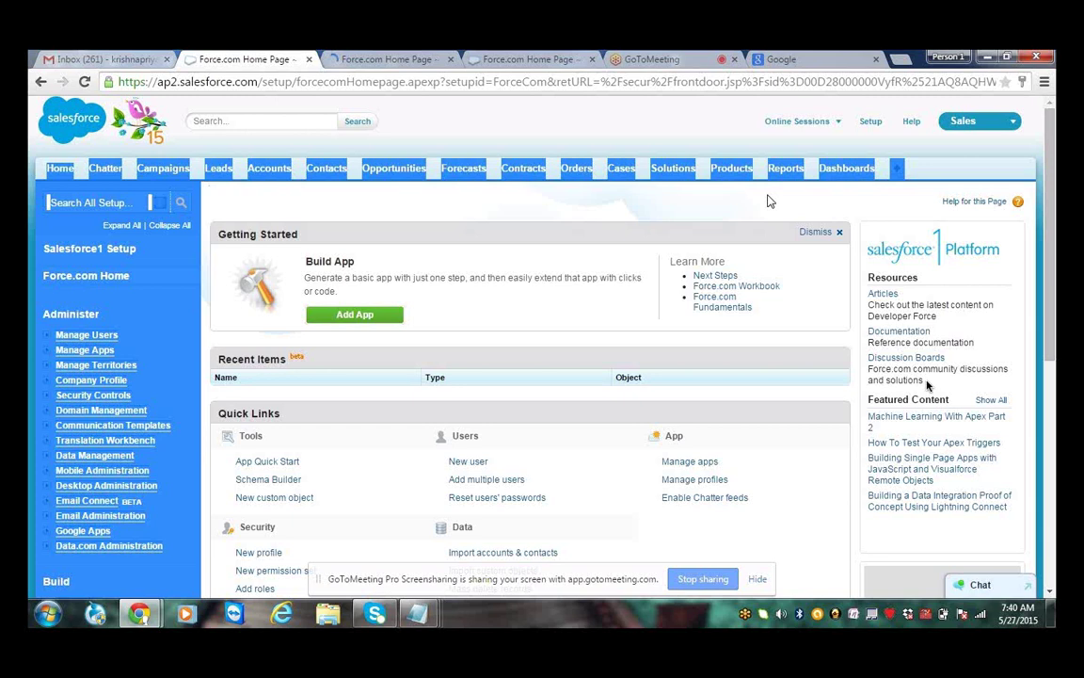
{"action": "left_click", "coordinate": [452, 239]}
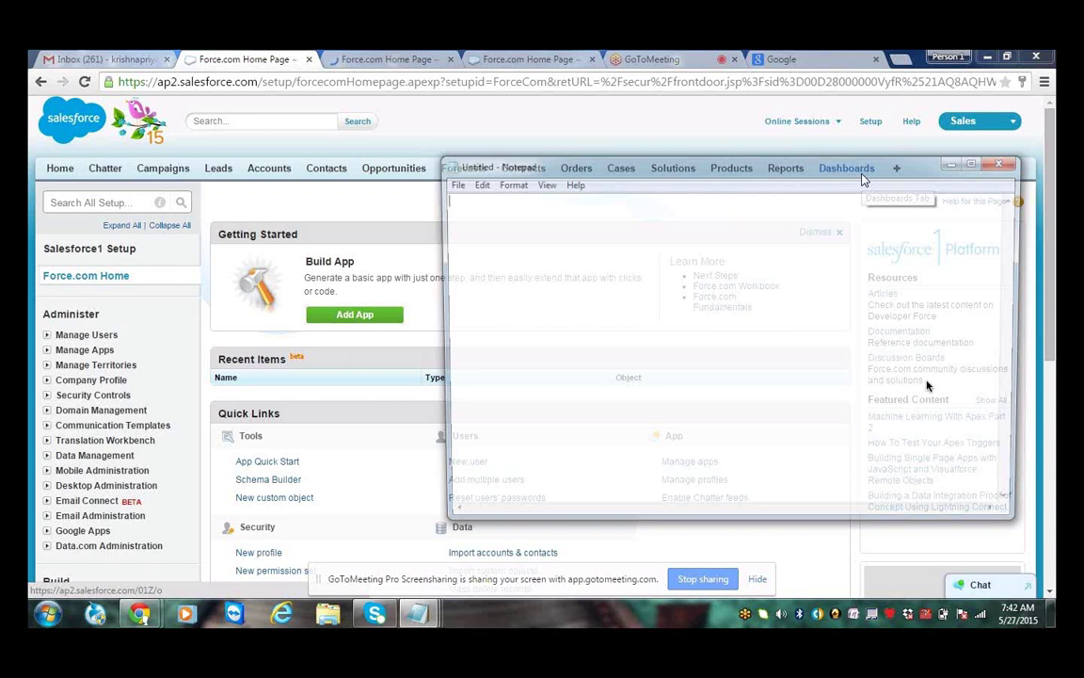
Add an 'Objects:' line to the Notepad note and start a new line
{"action": "type", "text": "i"}
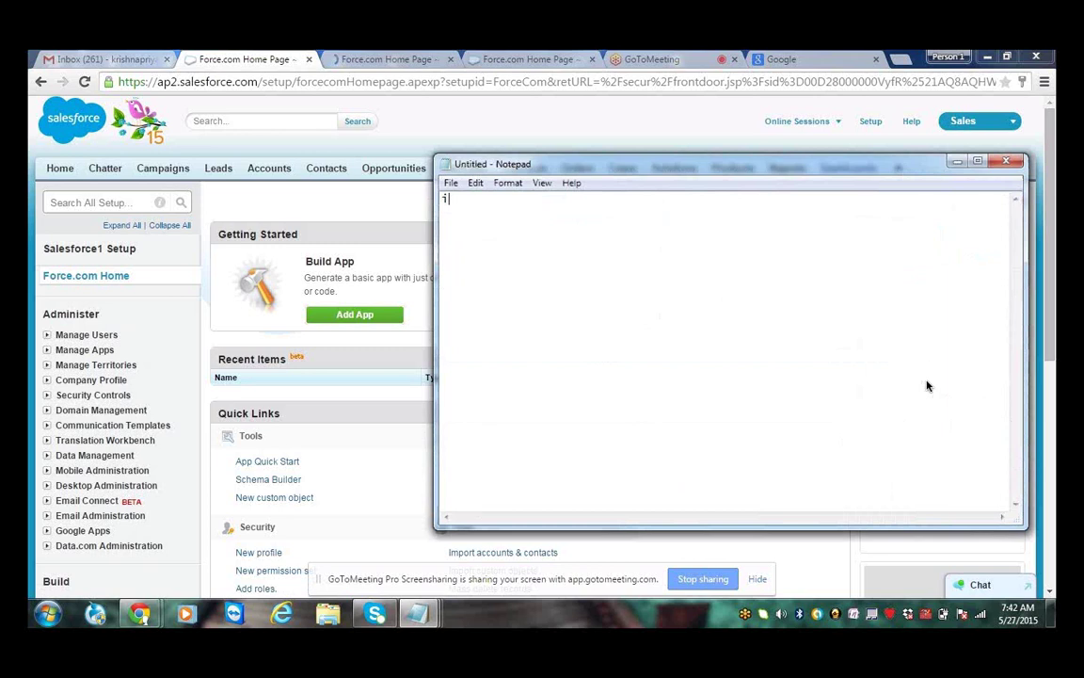
{"action": "type", "text": "Objects:"}
{"action": "key", "text": "Return"}
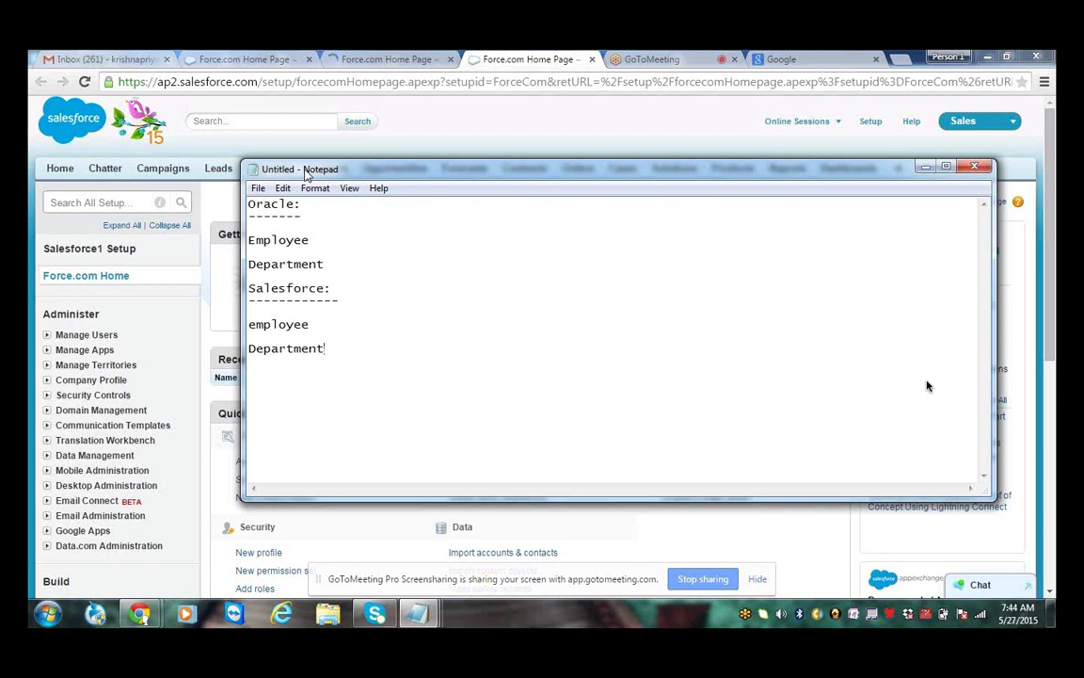
Append dashes with 'Tables' to the Oracle: line and 'objects' to the Salesforce: line
{"action": "left_click", "coordinate": [355, 207]}
{"action": "type", "text": "------------------------ Table"}
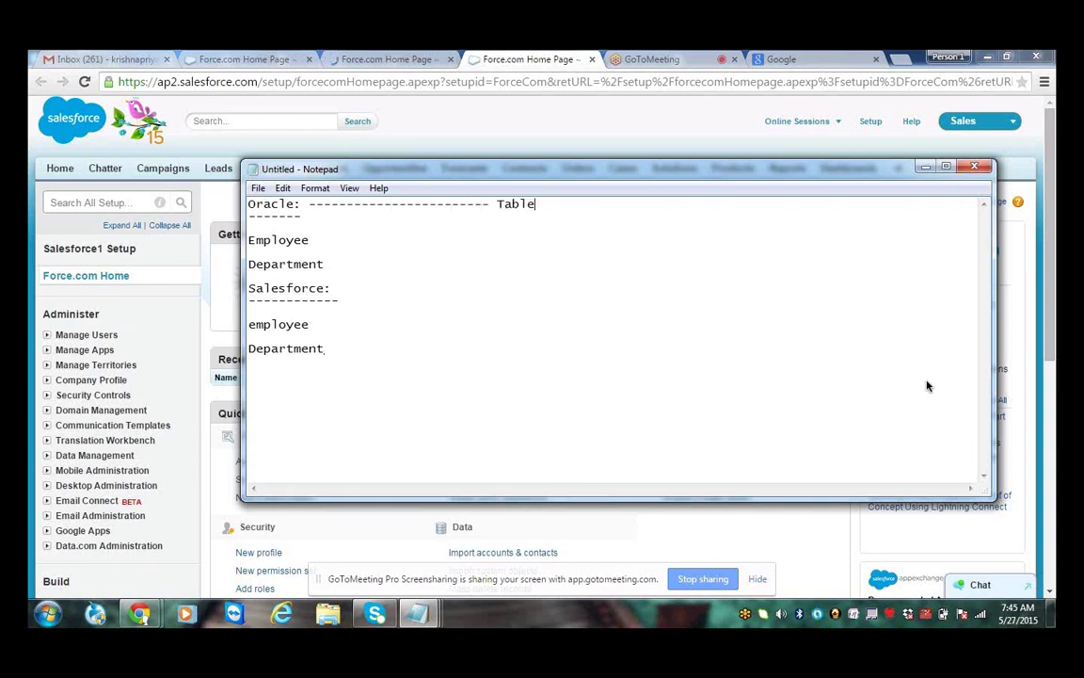
{"action": "type", "text": "s"}
{"action": "key", "text": "Down"}
{"action": "key", "text": "End"}
{"action": "type", "text": "---------------------------- objects"}
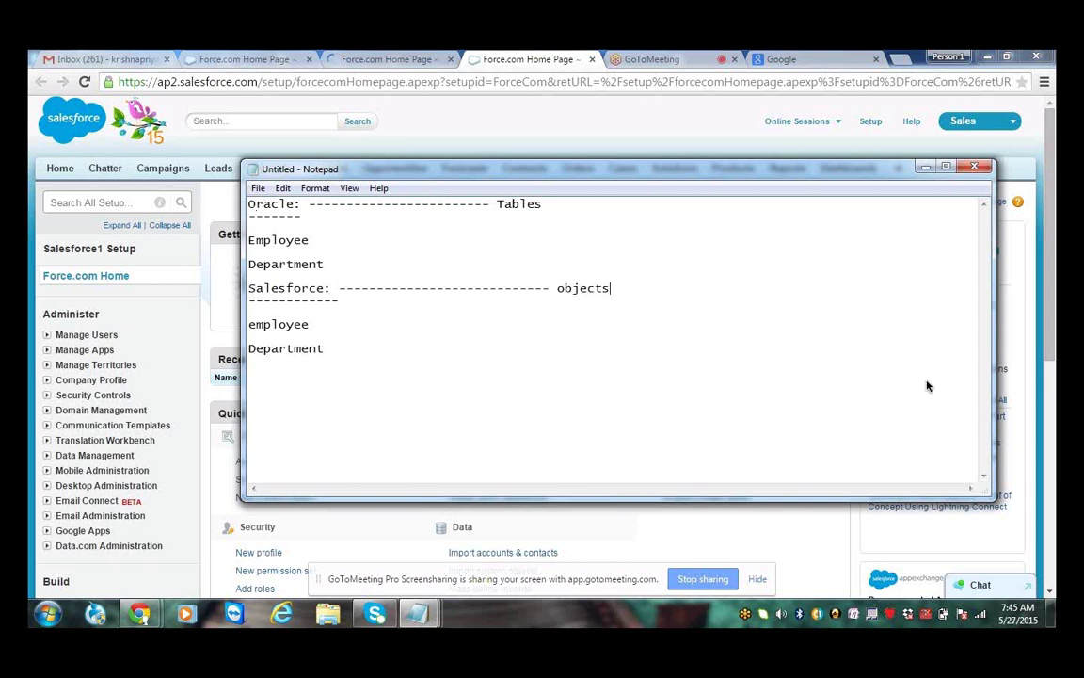
List the Oracle Employee columns Empno, empname, salary, commission after dashes
{"action": "key", "text": "Up"}
{"action": "key", "text": "Up"}
{"action": "key", "text": "Up"}
{"action": "key", "text": "Up"}
{"action": "key", "text": "End"}
{"action": "type", "text": "-------------------------- Em"}
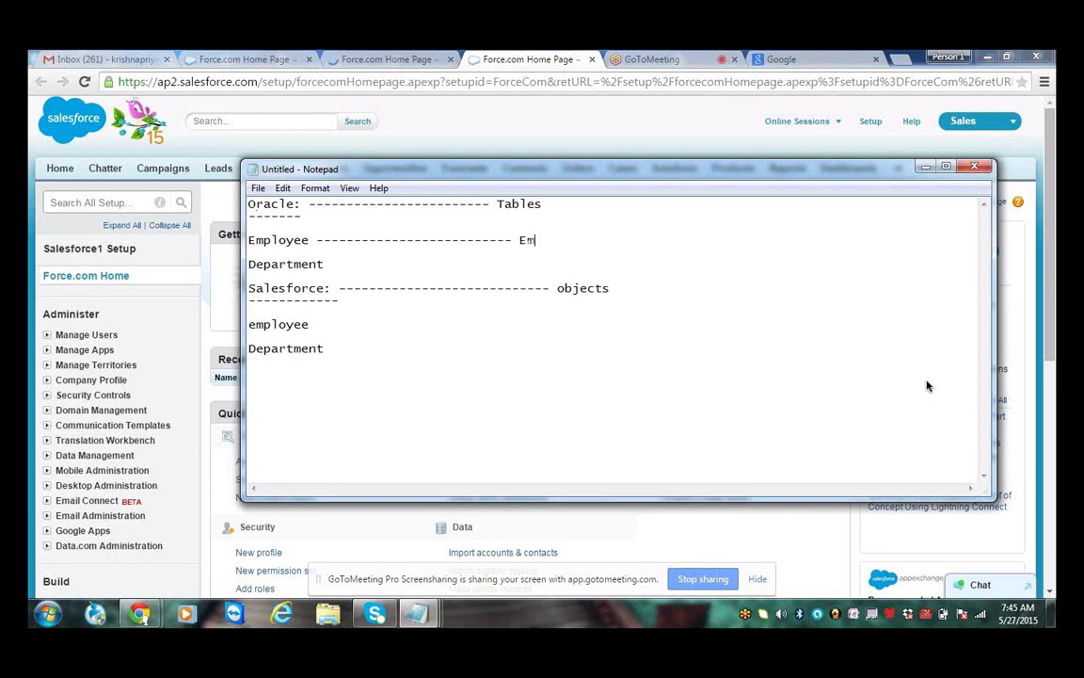
{"action": "type", "text": "pno,empnam"}
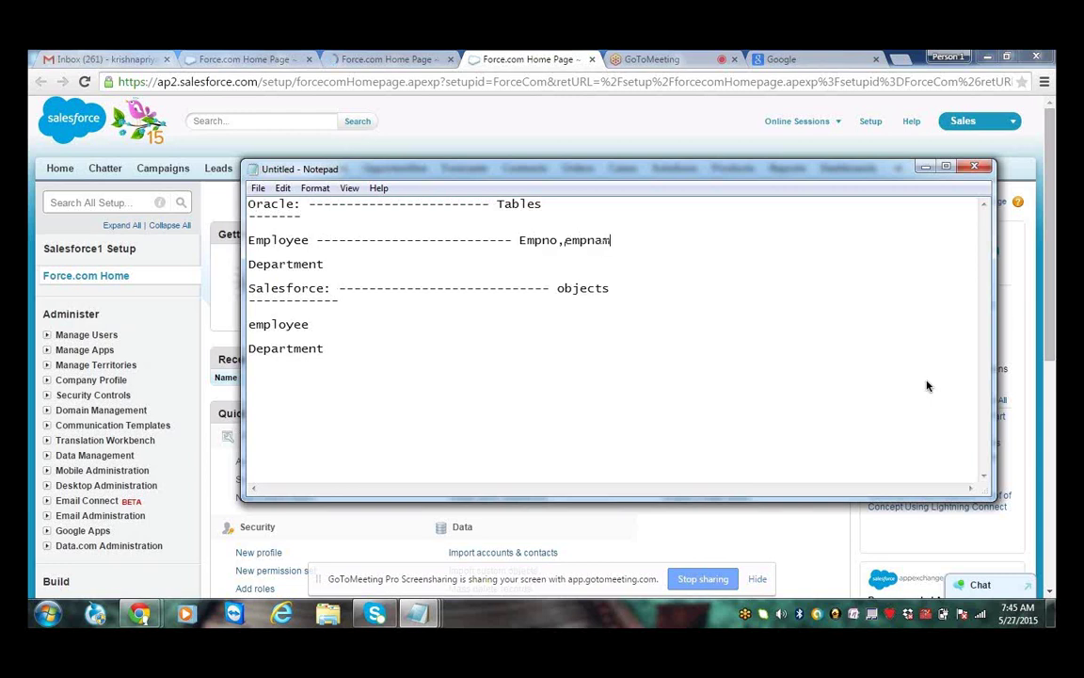
{"action": "type", "text": "e,salary,commission"}
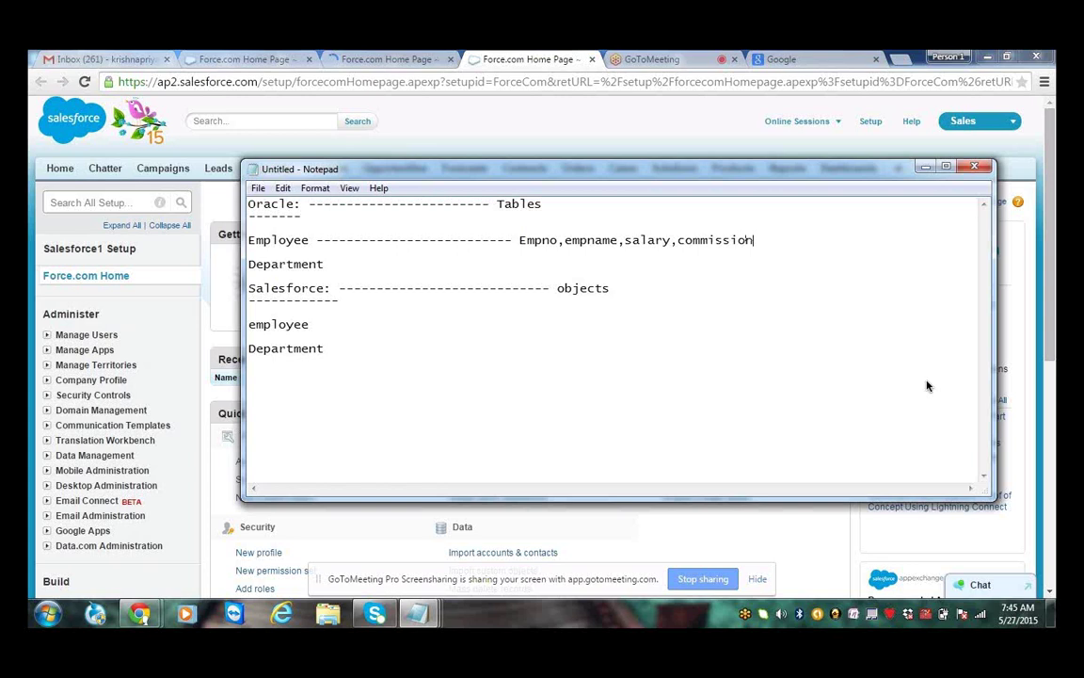
{"action": "type", "text": ",................"}
List the Salesforce employee columns empno, enpname, salary, commission, marked as 'custom field'
{"action": "left_click", "coordinate": [422, 318]}
{"action": "left_click", "coordinate": [396, 328]}
{"action": "type", "text": "---------------------- emp"}
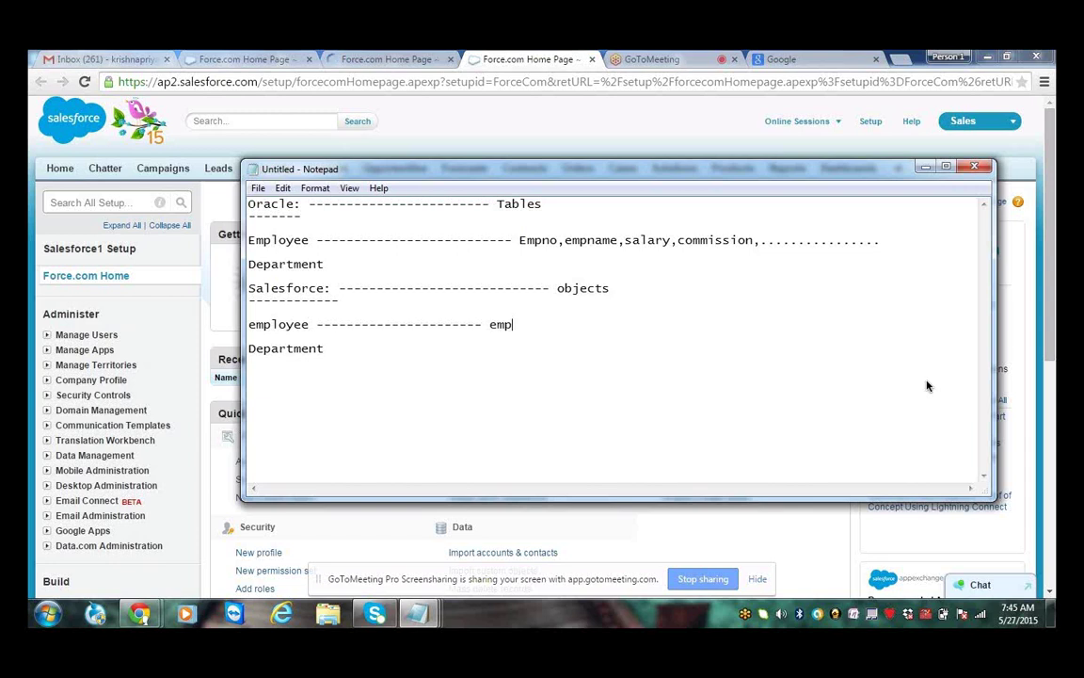
{"action": "type", "text": "no,en"}
{"action": "type", "text": "pname"}
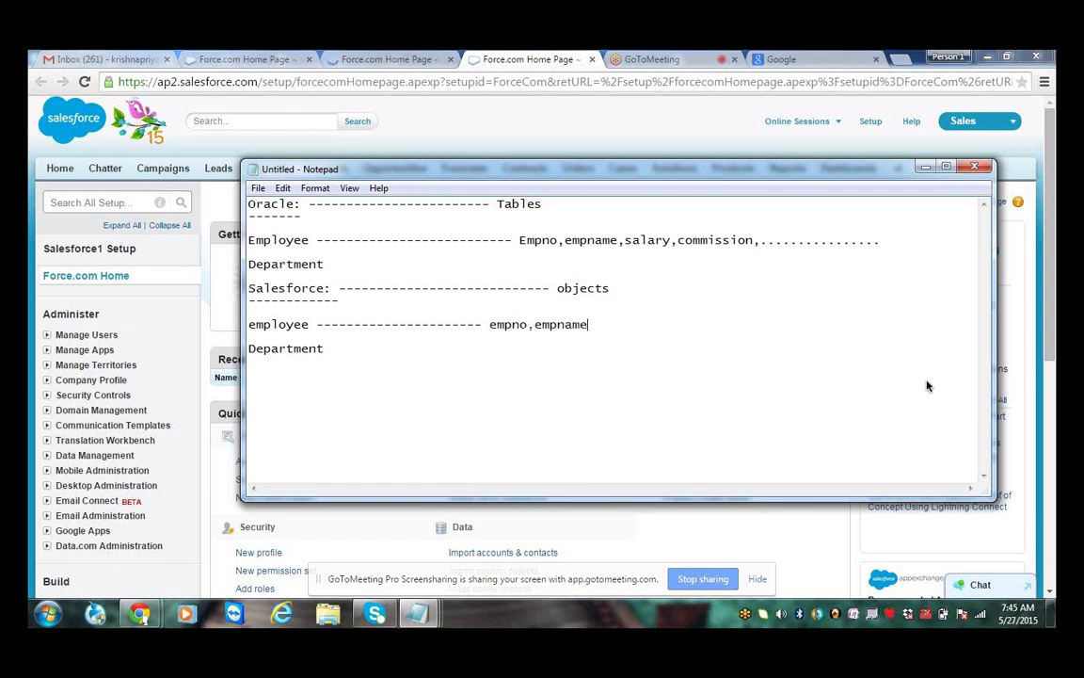
{"action": "type", "text": ",salary,commission"}
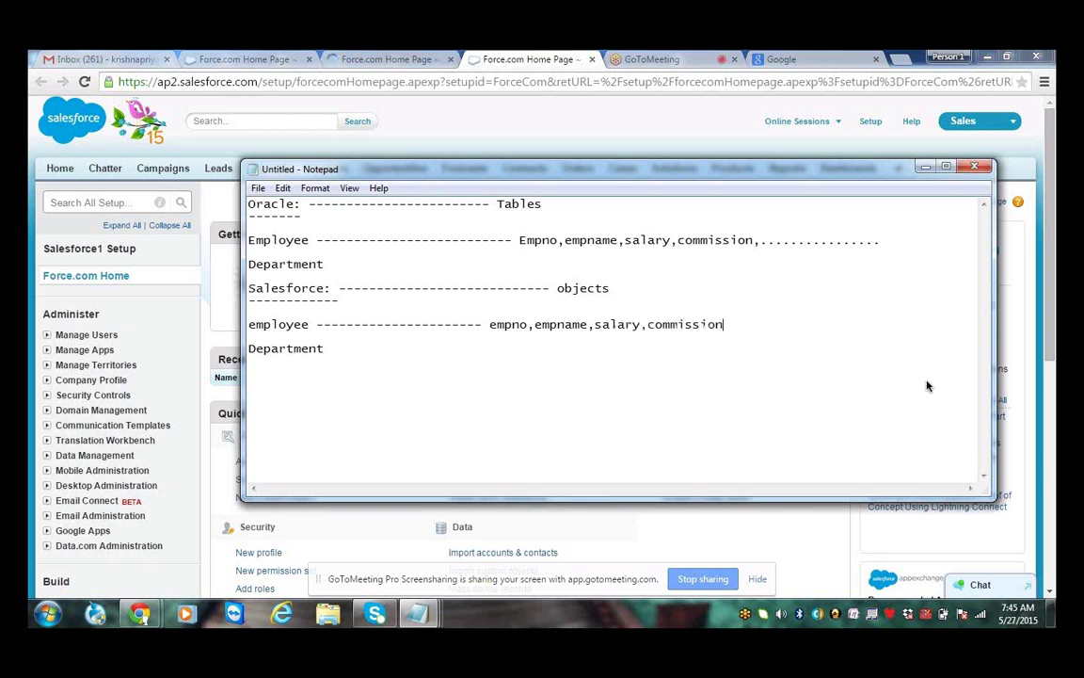
{"action": "type", "text": " ----------------- custom "}
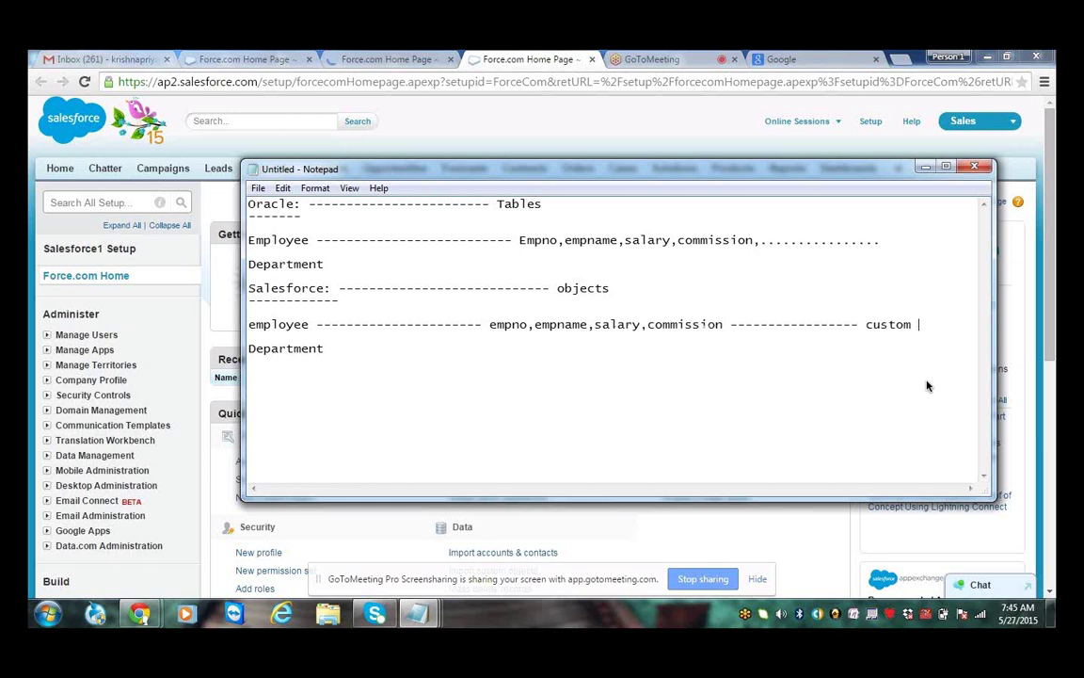
{"action": "type", "text": "fields"}
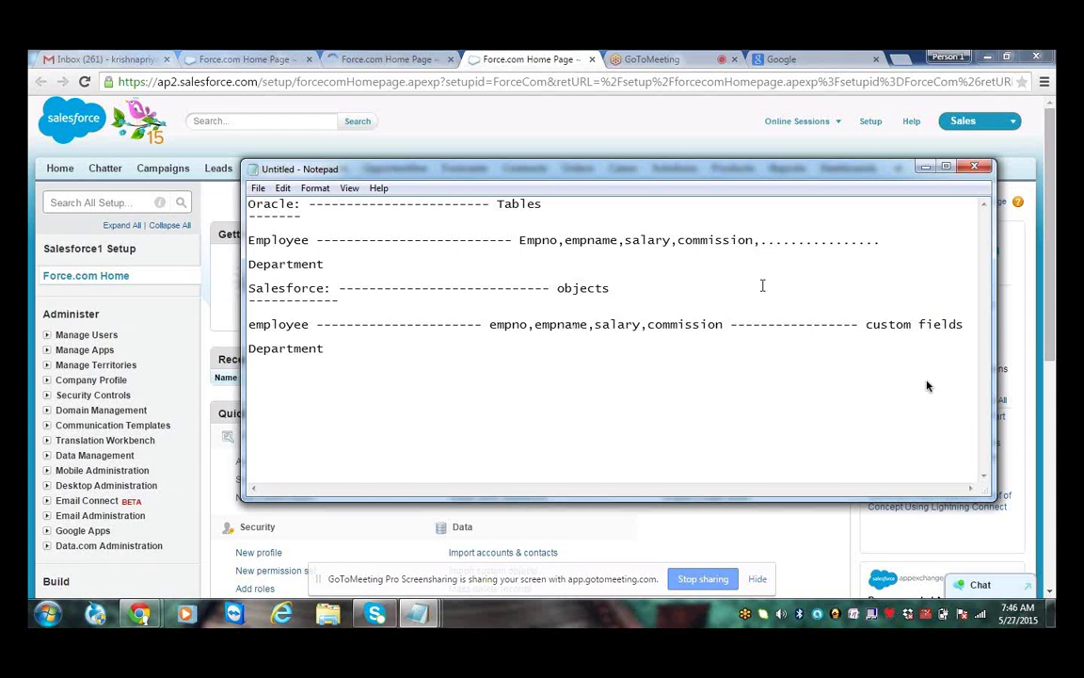
Discard the untitled Notepad notes, leaving the Force.com Home setup page on screen
{"action": "left_click", "coordinate": [975, 168]}
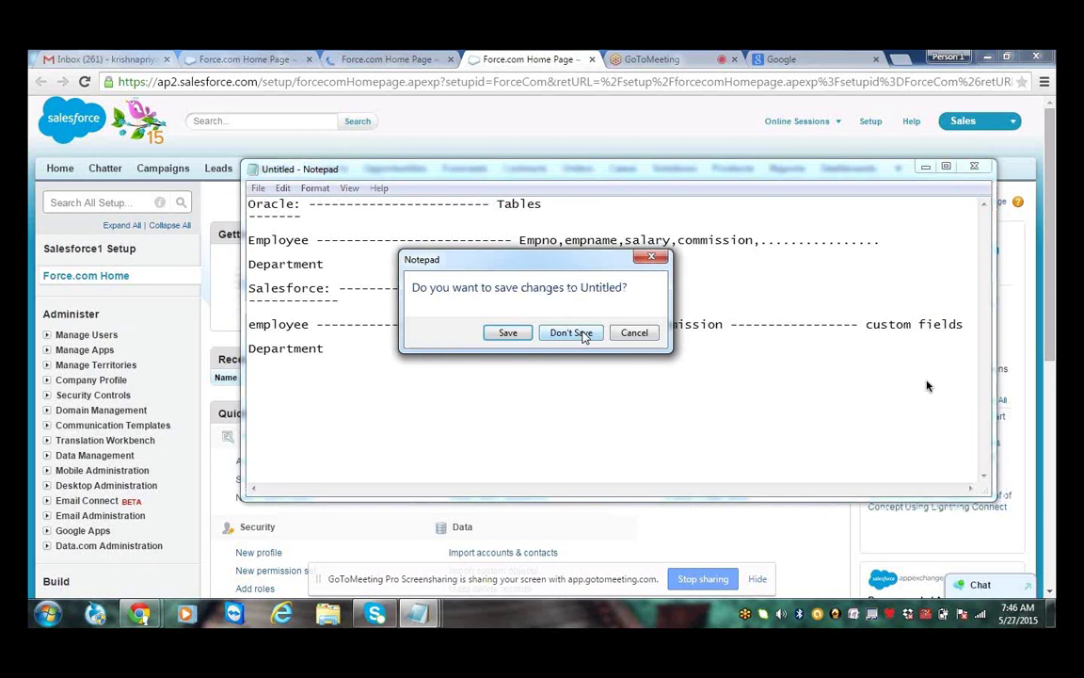
{"action": "left_click", "coordinate": [580, 333]}
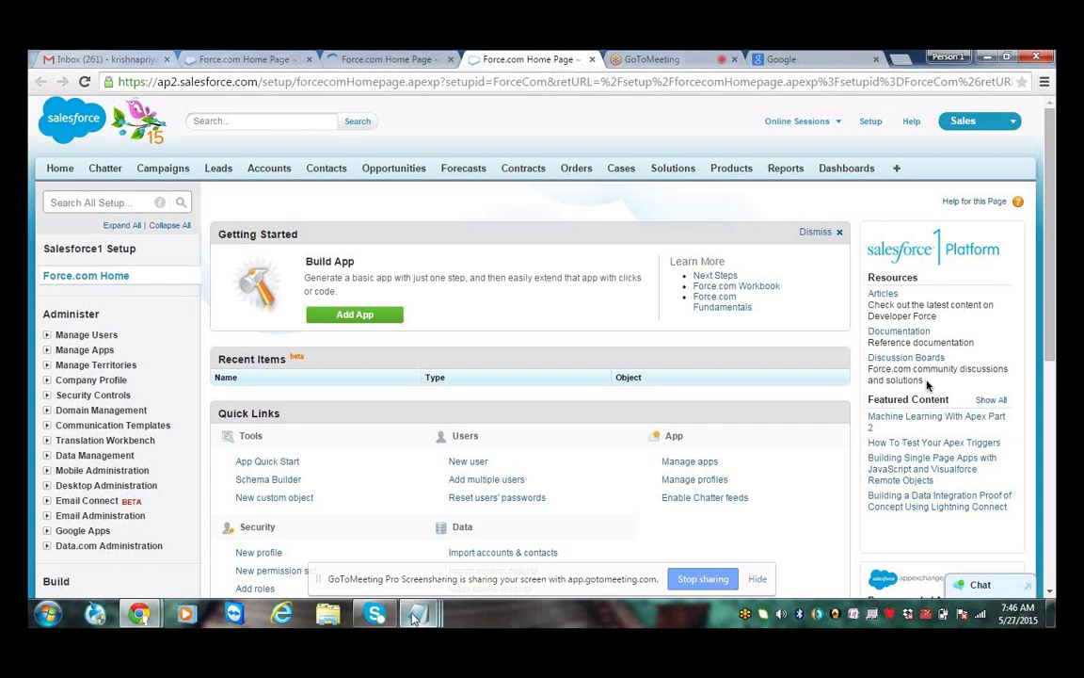
{"action": "scroll", "coordinate": [418, 630], "scroll_direction": "down", "scroll_amount": 1}
{"action": "mouse_move", "coordinate": [425, 616]}
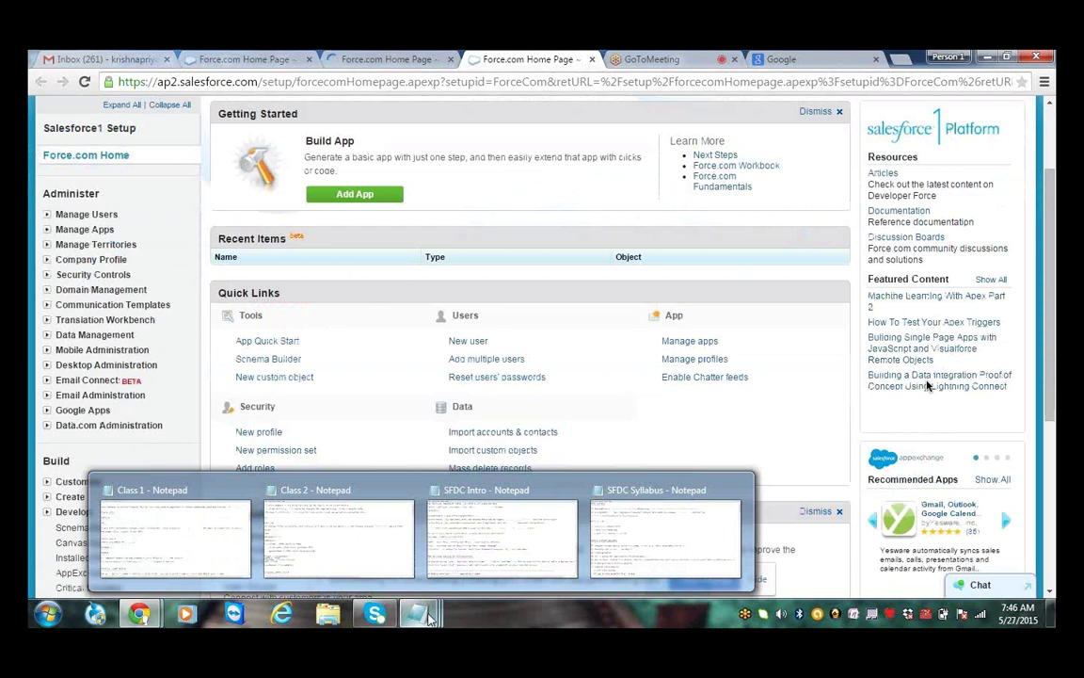
Bring up the Class 1 notes and highlight 'set up', 'Create' and 'Objects' in the custom-object steps
{"action": "left_click", "coordinate": [179, 536]}
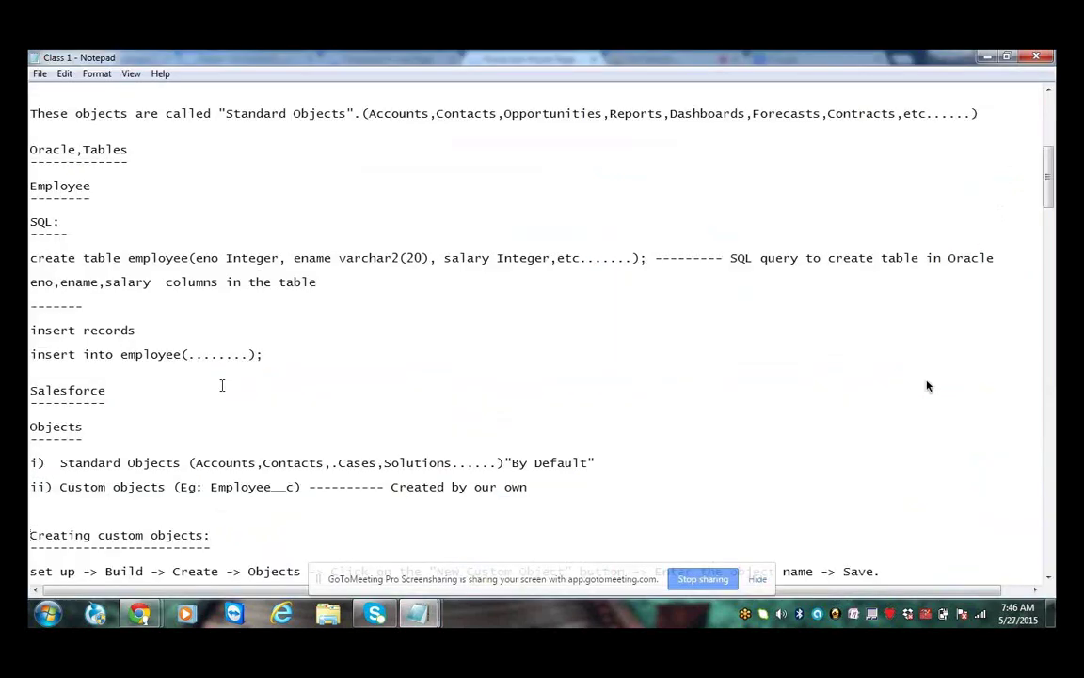
{"action": "scroll", "coordinate": [926, 385], "scroll_direction": "down", "scroll_amount": 12}
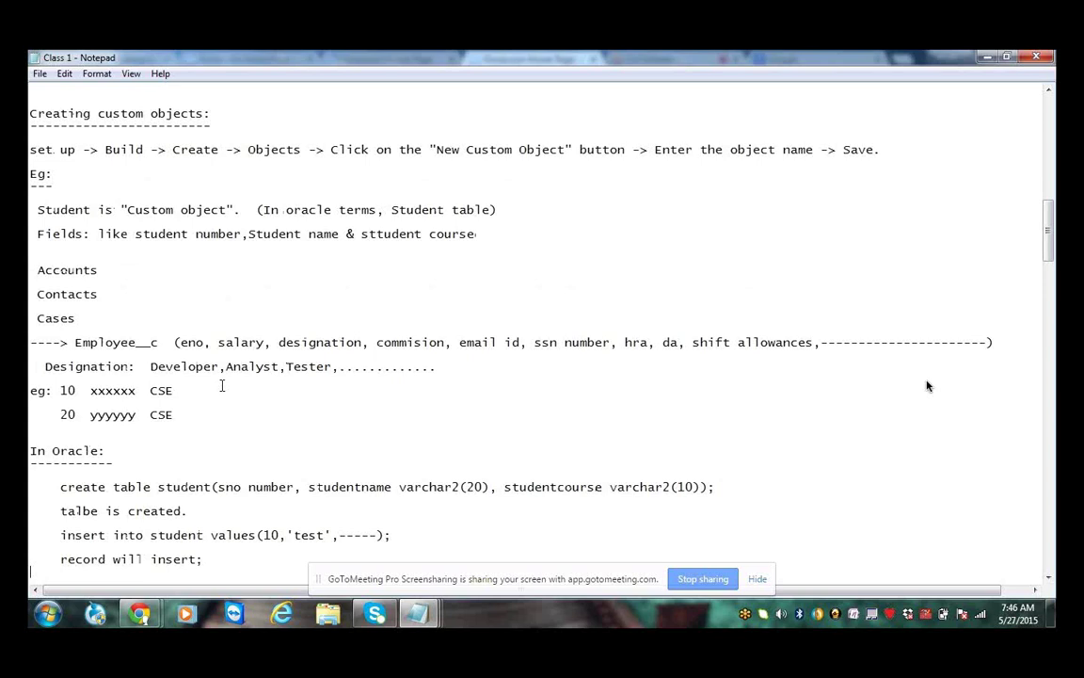
{"action": "key", "text": "Down"}
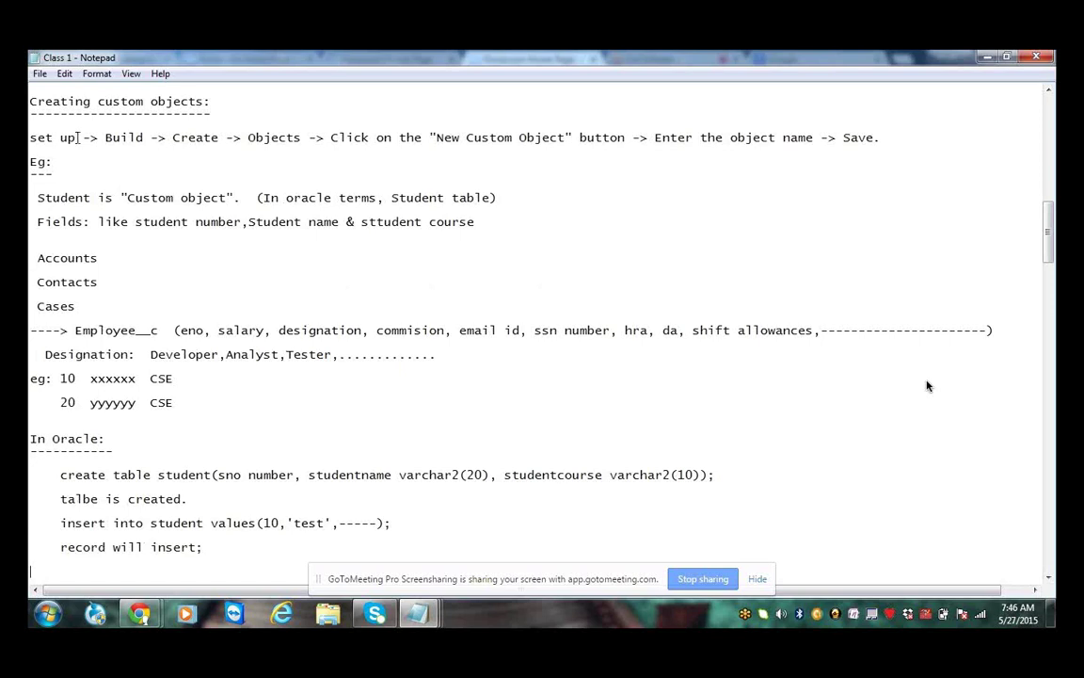
{"action": "left_click_drag", "start_coordinate": [81, 137], "coordinate": [29, 137]}
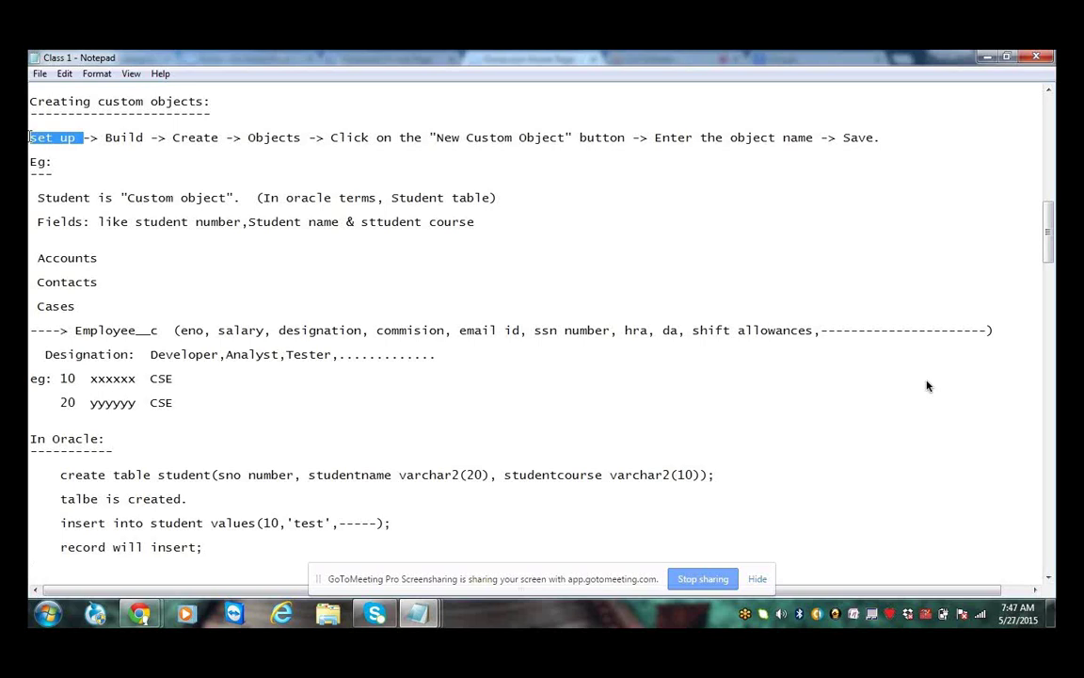
{"action": "left_click", "coordinate": [107, 137]}
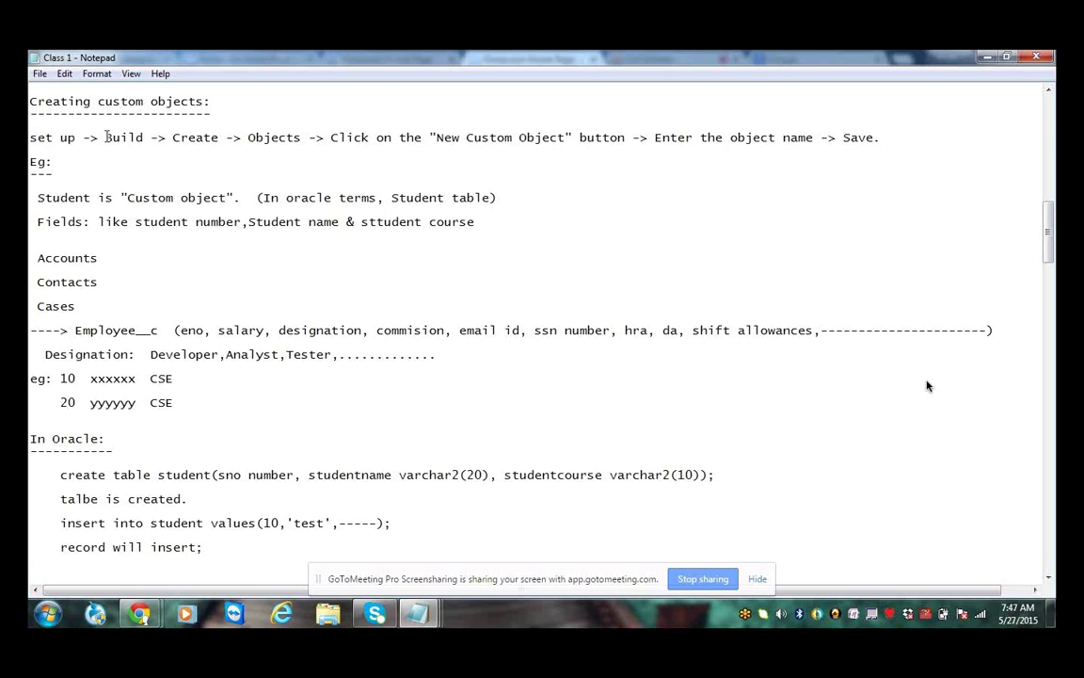
{"action": "left_click", "coordinate": [163, 161]}
{"action": "left_click_drag", "start_coordinate": [173, 137], "coordinate": [220, 137]}
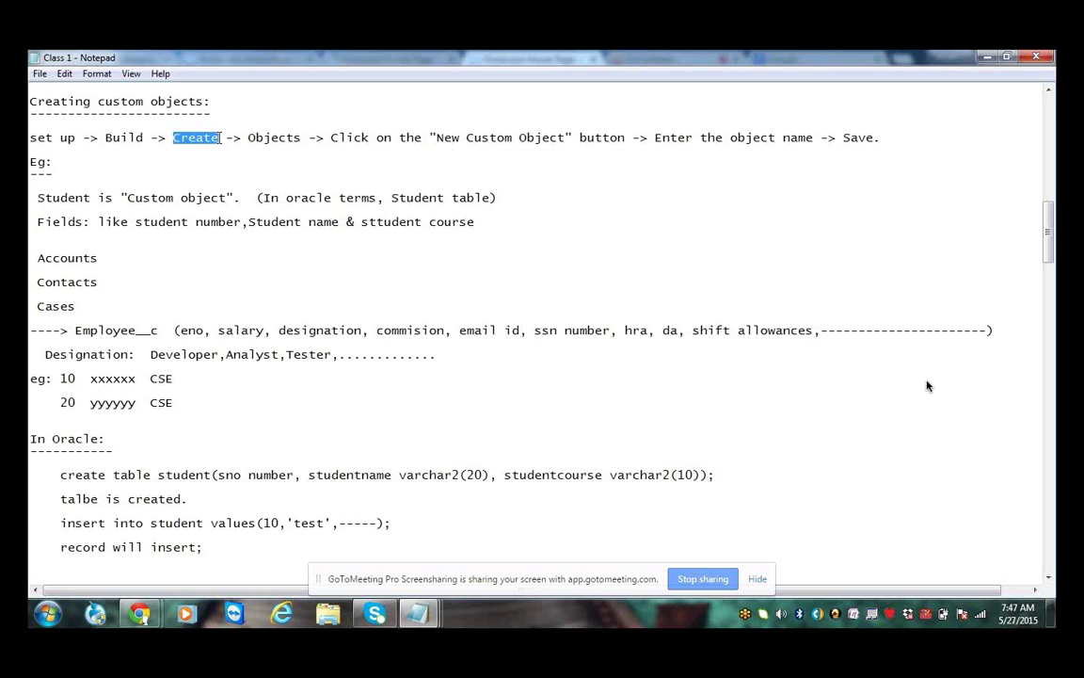
{"action": "left_click", "coordinate": [247, 137]}
{"action": "left_click_drag", "start_coordinate": [247, 138], "coordinate": [324, 151]}
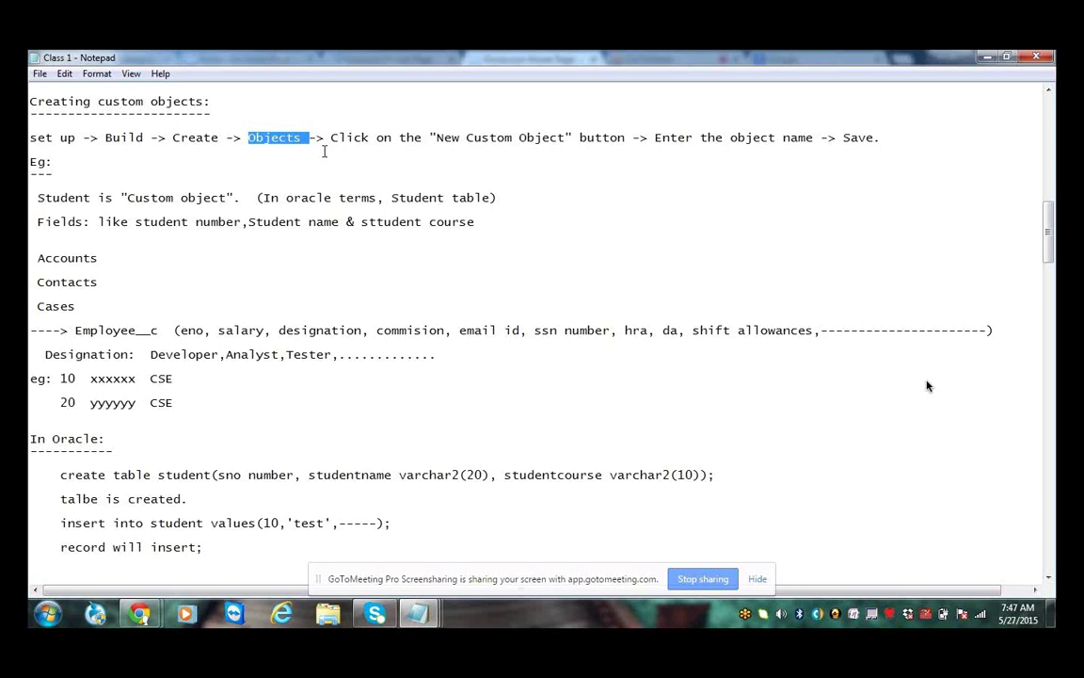
Highlight the object-naming step and 'New Custom Object', then return to the Force.com Home page
{"action": "left_click_drag", "start_coordinate": [655, 137], "coordinate": [735, 137]}
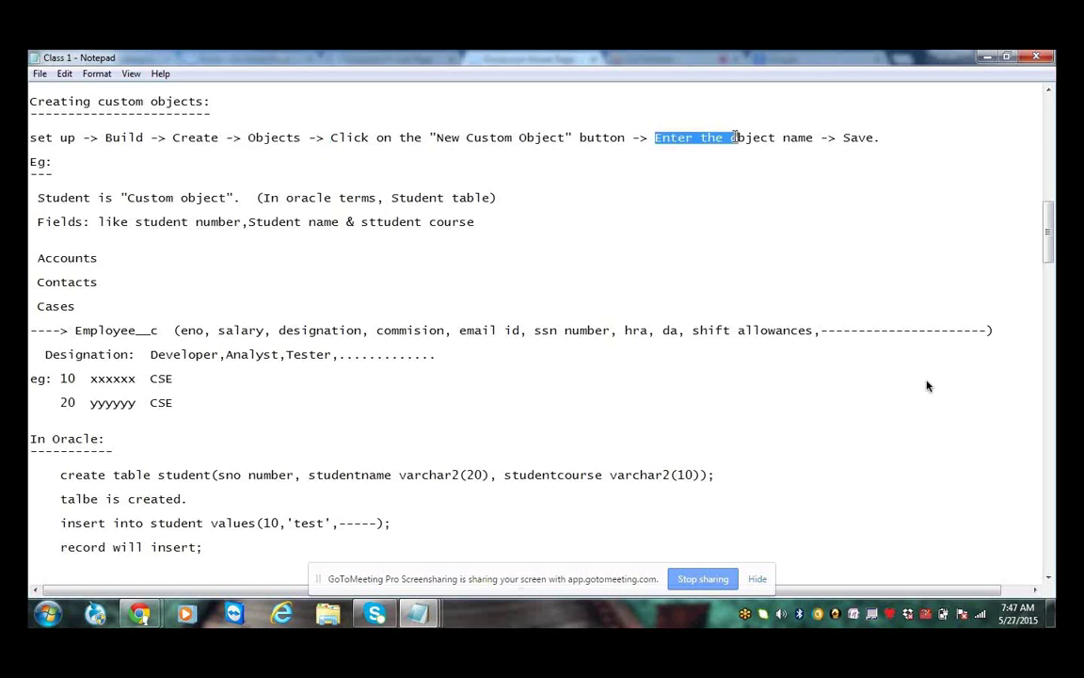
{"action": "left_click", "coordinate": [851, 138]}
{"action": "left_click", "coordinate": [790, 185]}
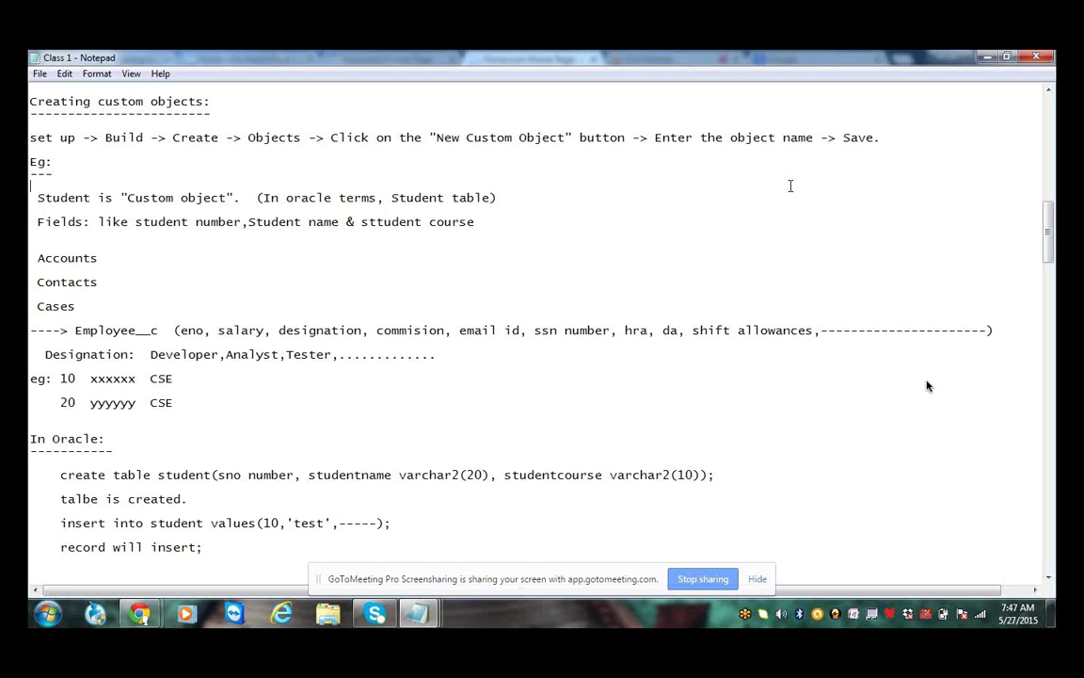
{"action": "left_click", "coordinate": [456, 107]}
{"action": "left_click_drag", "start_coordinate": [32, 137], "coordinate": [880, 137]}
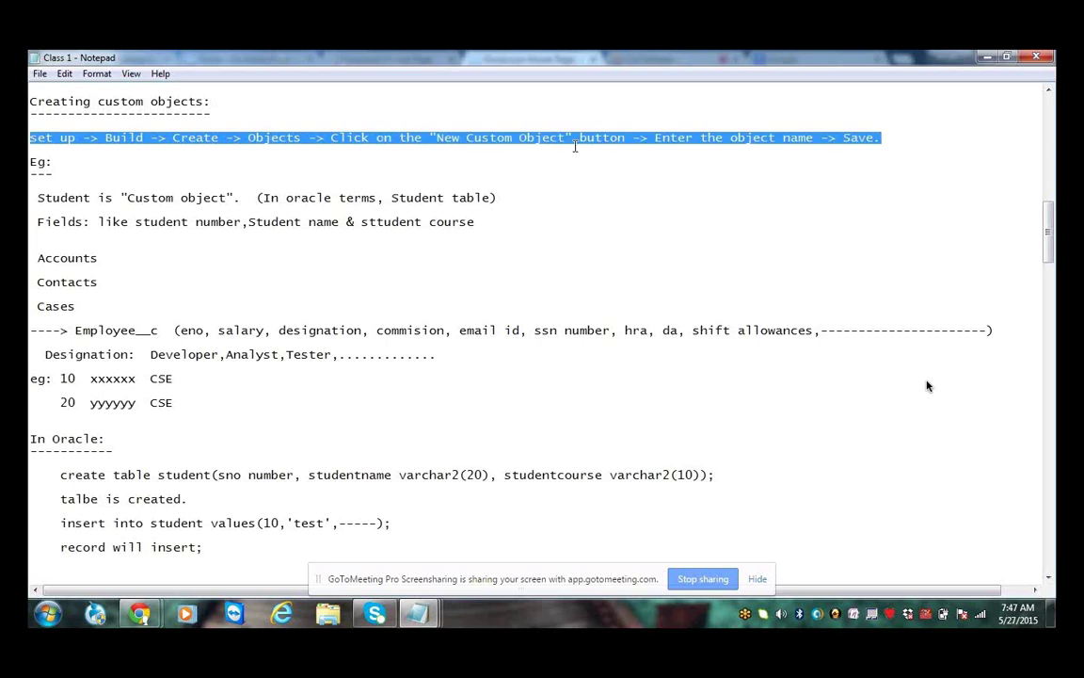
{"action": "left_click_drag", "start_coordinate": [566, 139], "coordinate": [430, 138]}
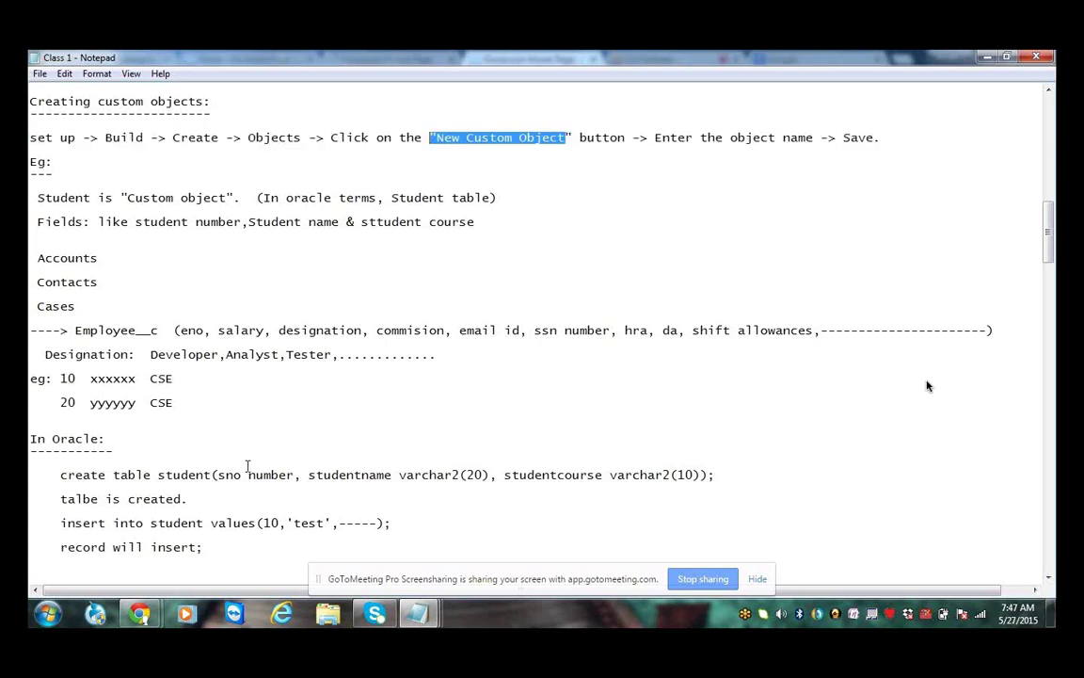
{"action": "left_click", "coordinate": [139, 615]}
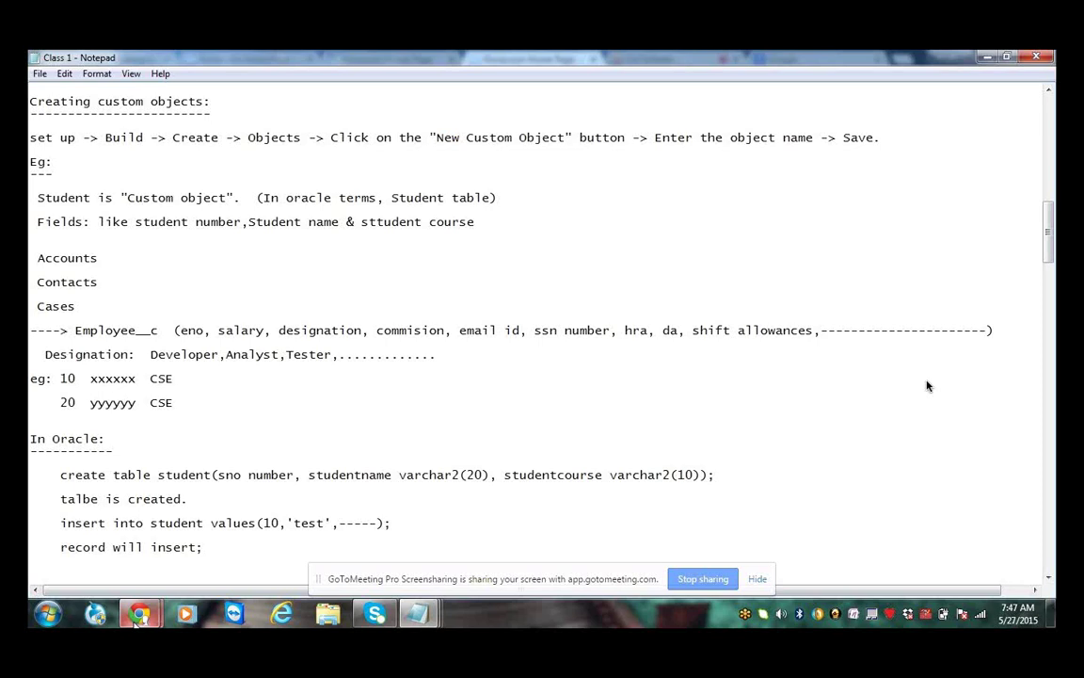
{"action": "left_click", "coordinate": [135, 619]}
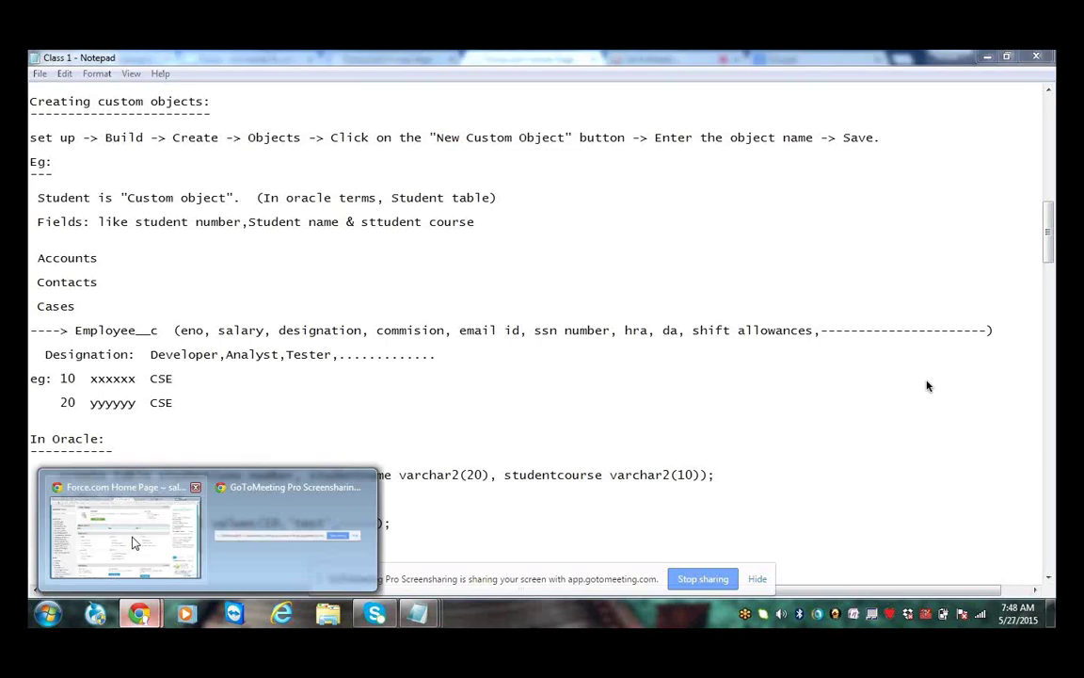
{"action": "left_click", "coordinate": [135, 543]}
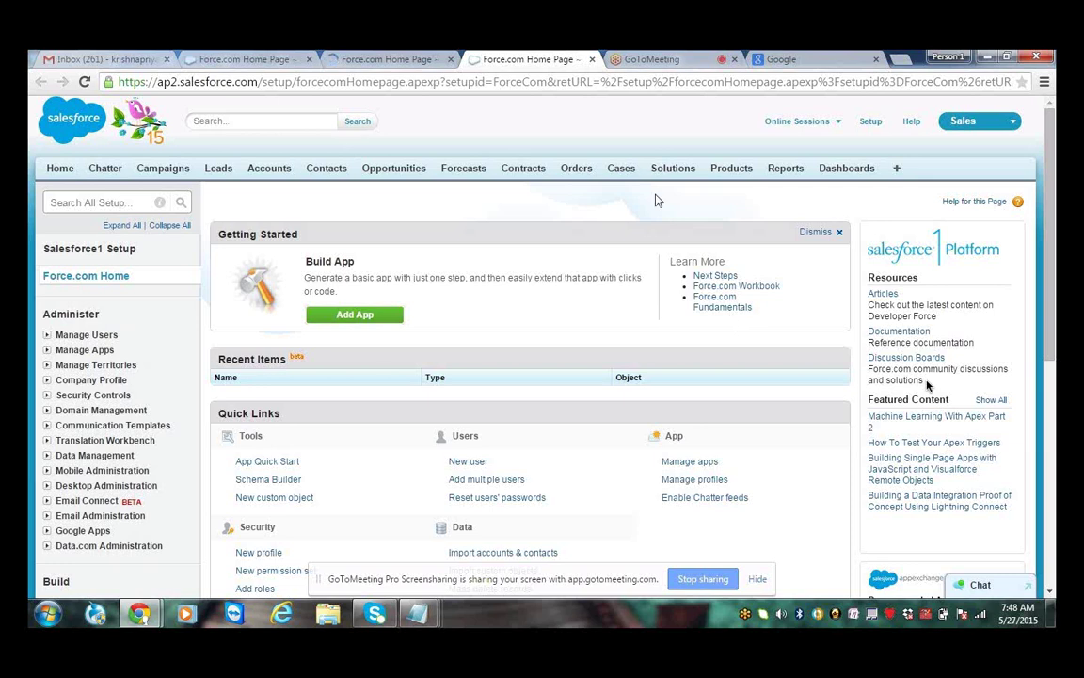
Go to Build > Create > Objects and start a New Custom Object
{"action": "scroll", "coordinate": [657, 200], "scroll_direction": "down", "scroll_amount": 1}
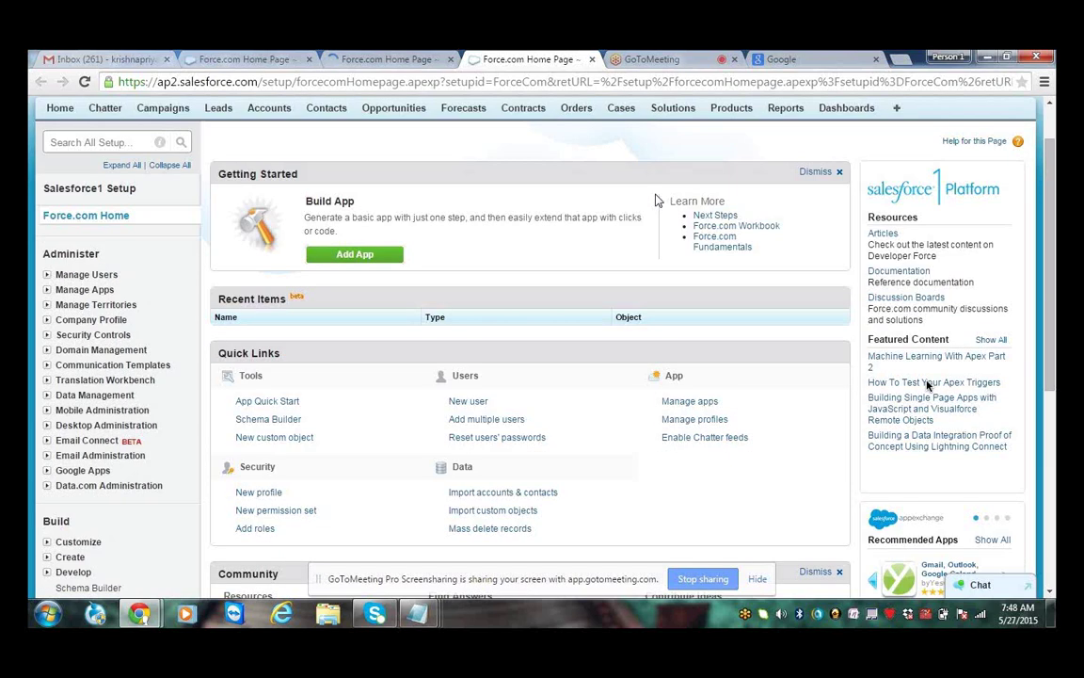
{"action": "scroll", "coordinate": [657, 201], "scroll_direction": "down", "scroll_amount": 3}
{"action": "left_click", "coordinate": [65, 377]}
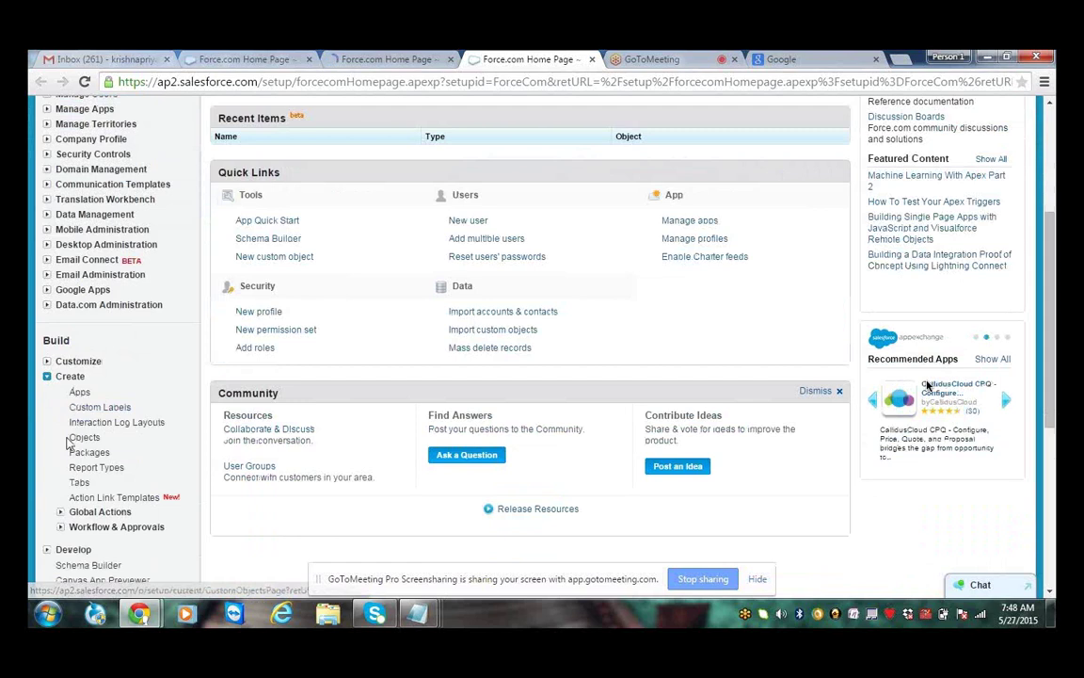
{"action": "left_click_drag", "start_coordinate": [67, 442], "coordinate": [145, 444]}
{"action": "left_click", "coordinate": [94, 440]}
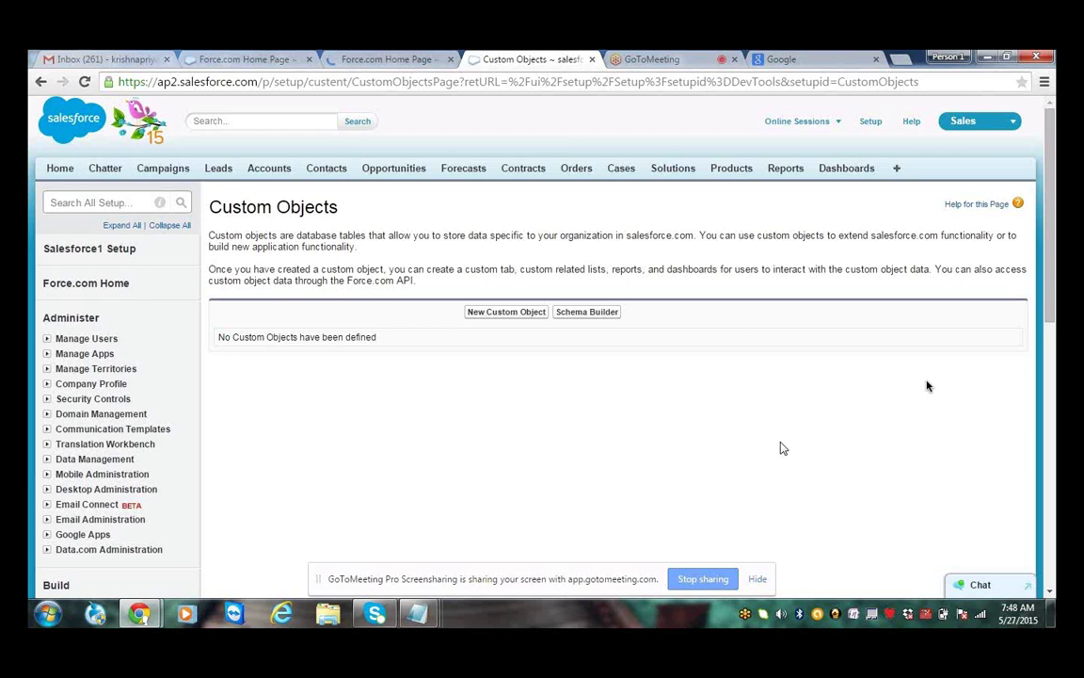
{"action": "left_click", "coordinate": [508, 317]}
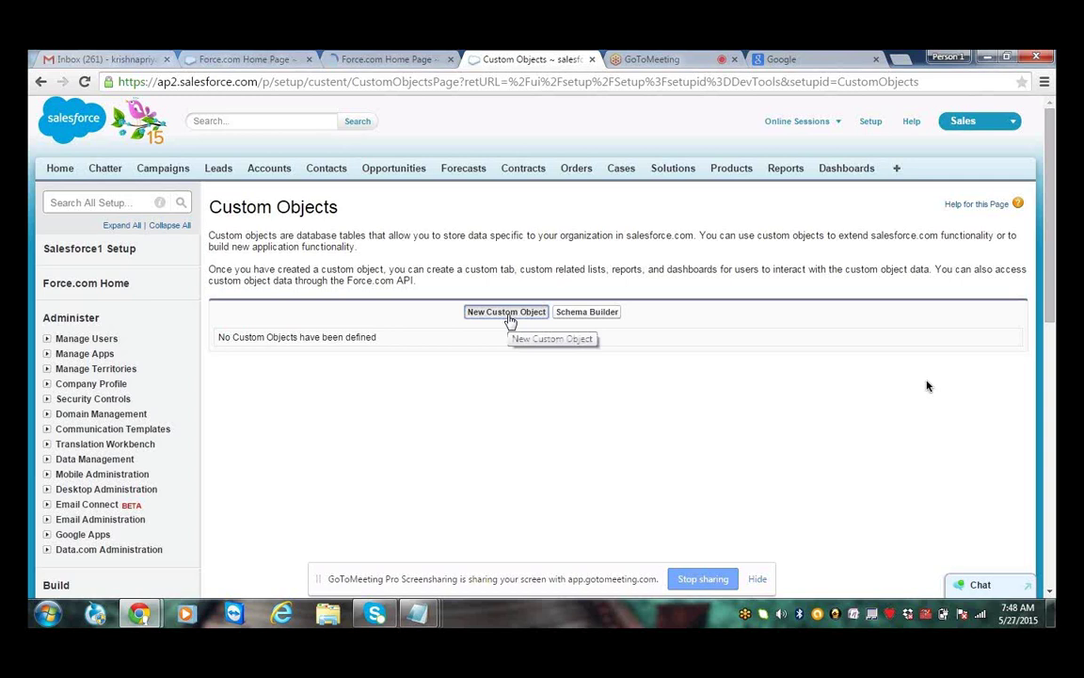
{"action": "left_click", "coordinate": [509, 319]}
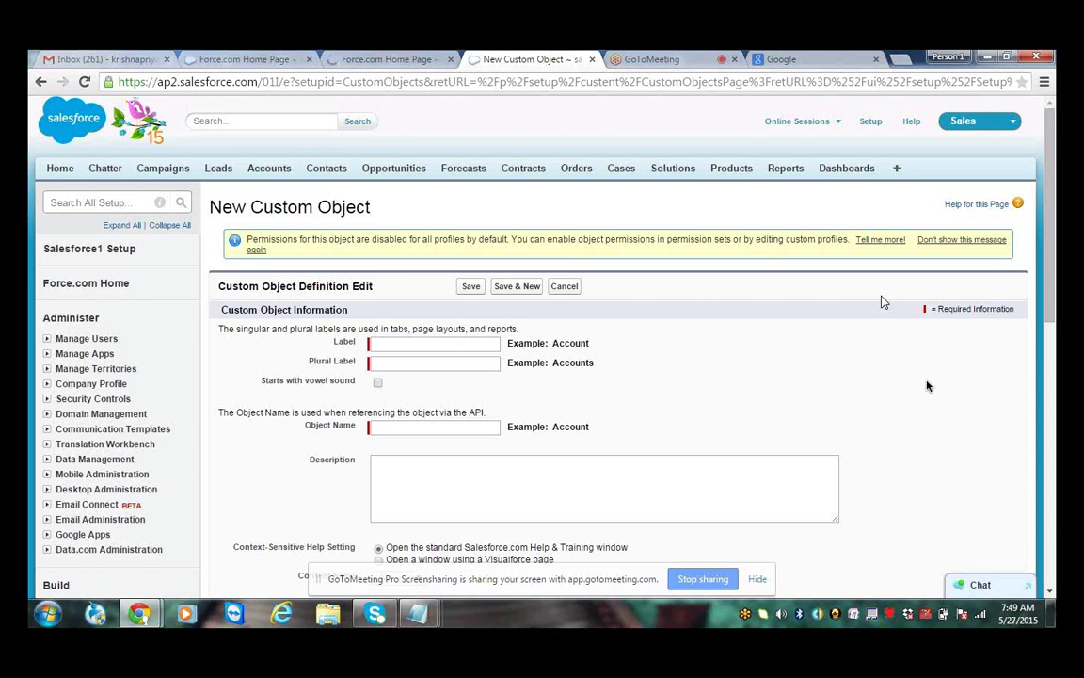
{"action": "left_click", "coordinate": [445, 343]}
{"action": "type", "text": "Emp"}
{"action": "left_click", "coordinate": [470, 362]}
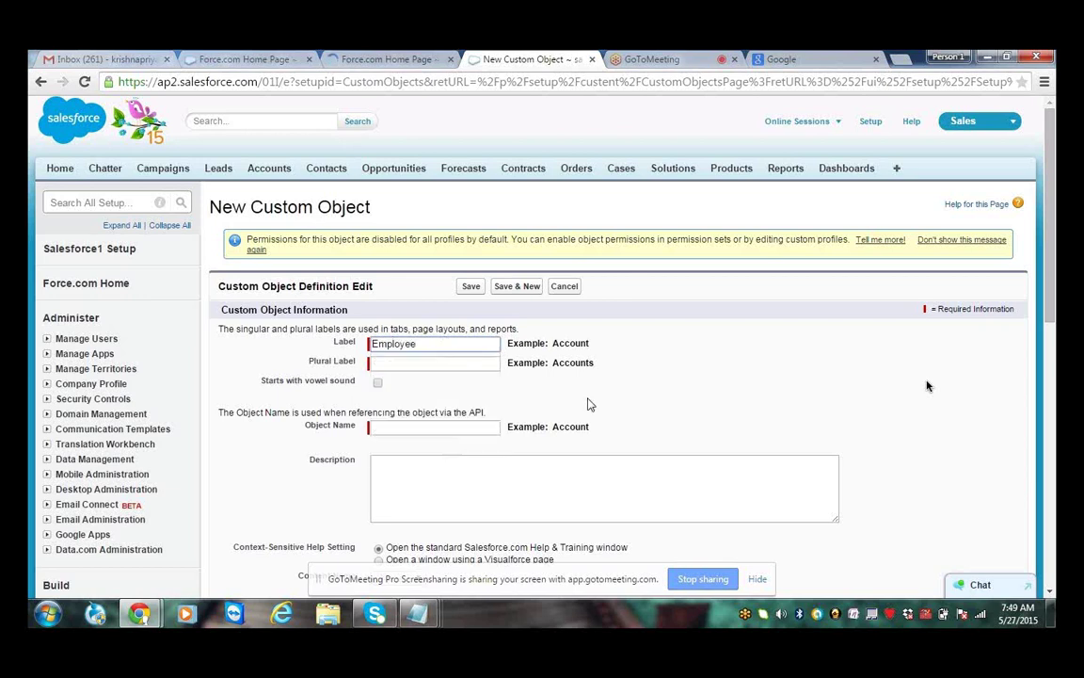
{"action": "left_click", "coordinate": [416, 367]}
{"action": "type", "text": "E"}
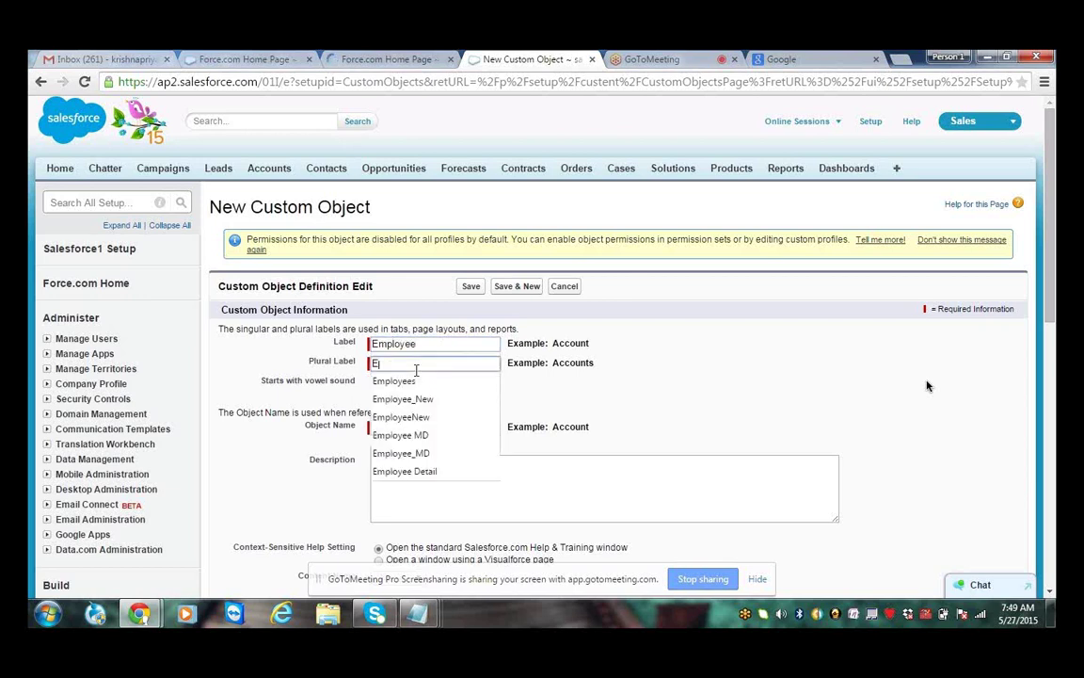
{"action": "type", "text": "mployees"}
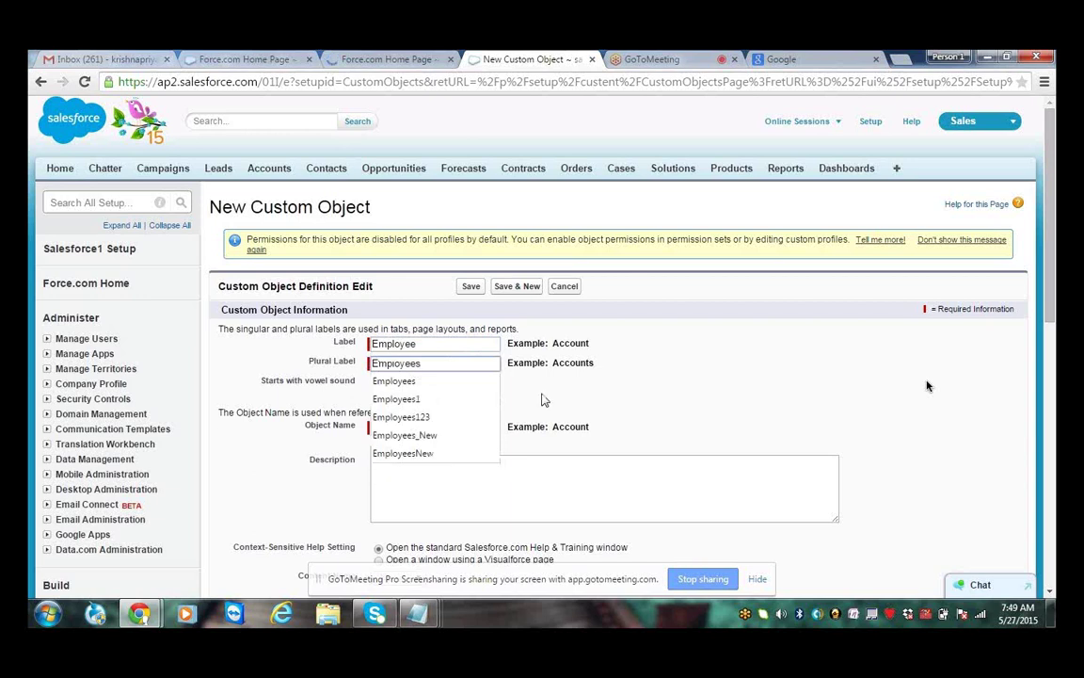
{"action": "left_click", "coordinate": [433, 365]}
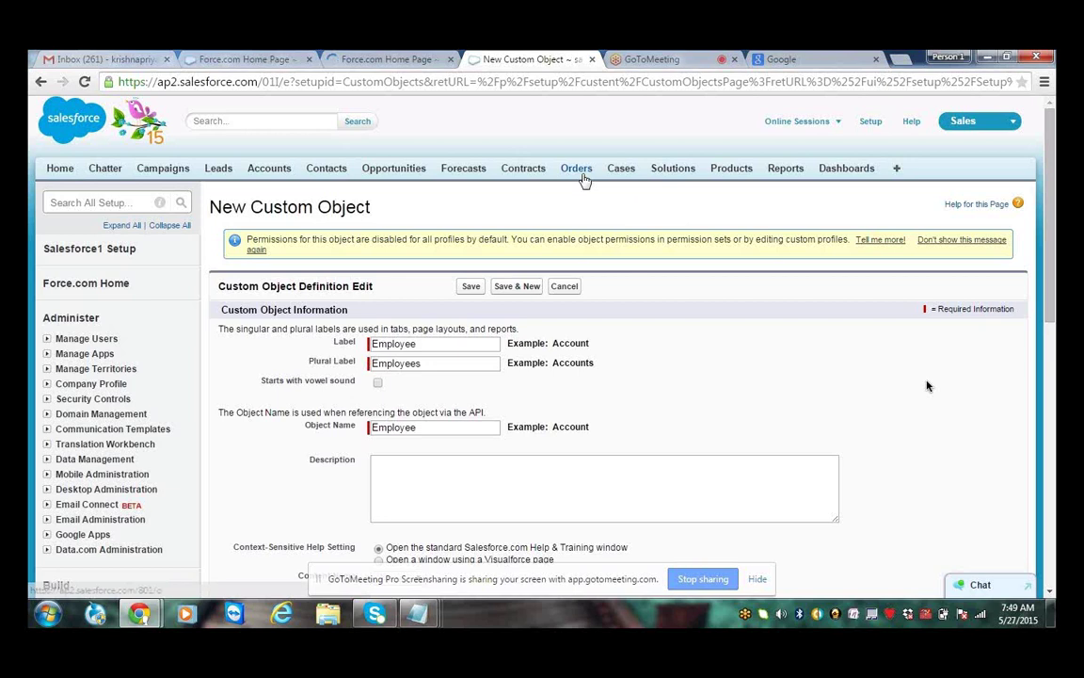
{"action": "left_click_drag", "start_coordinate": [471, 343], "coordinate": [365, 337]}
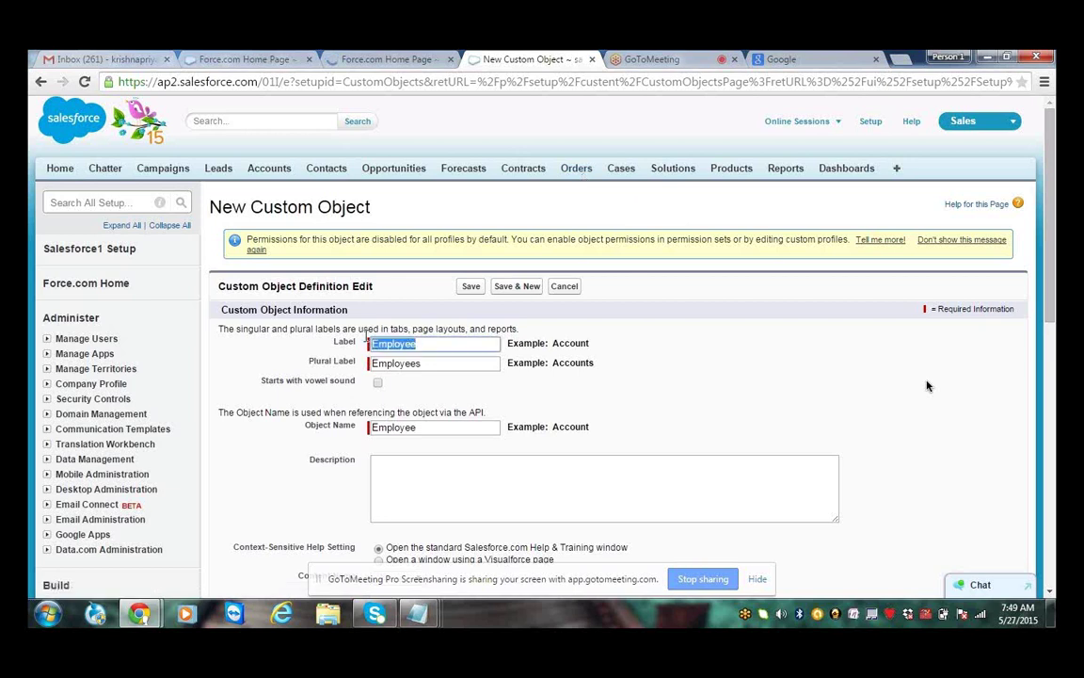
{"action": "left_click", "coordinate": [549, 407]}
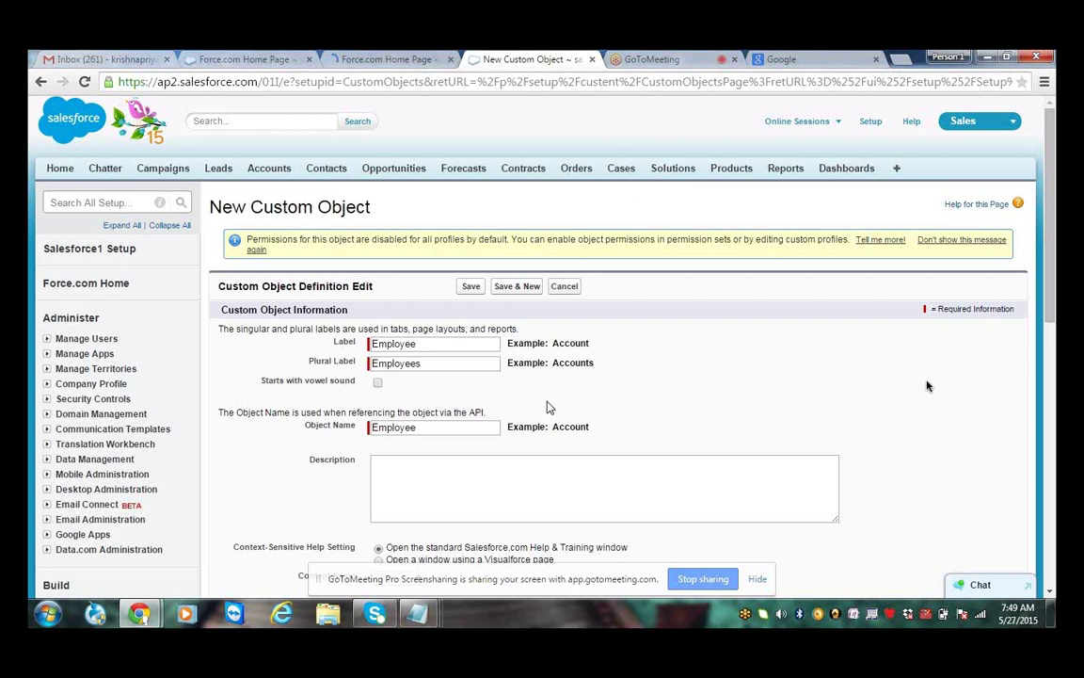
{"action": "left_click_drag", "start_coordinate": [438, 364], "coordinate": [373, 360]}
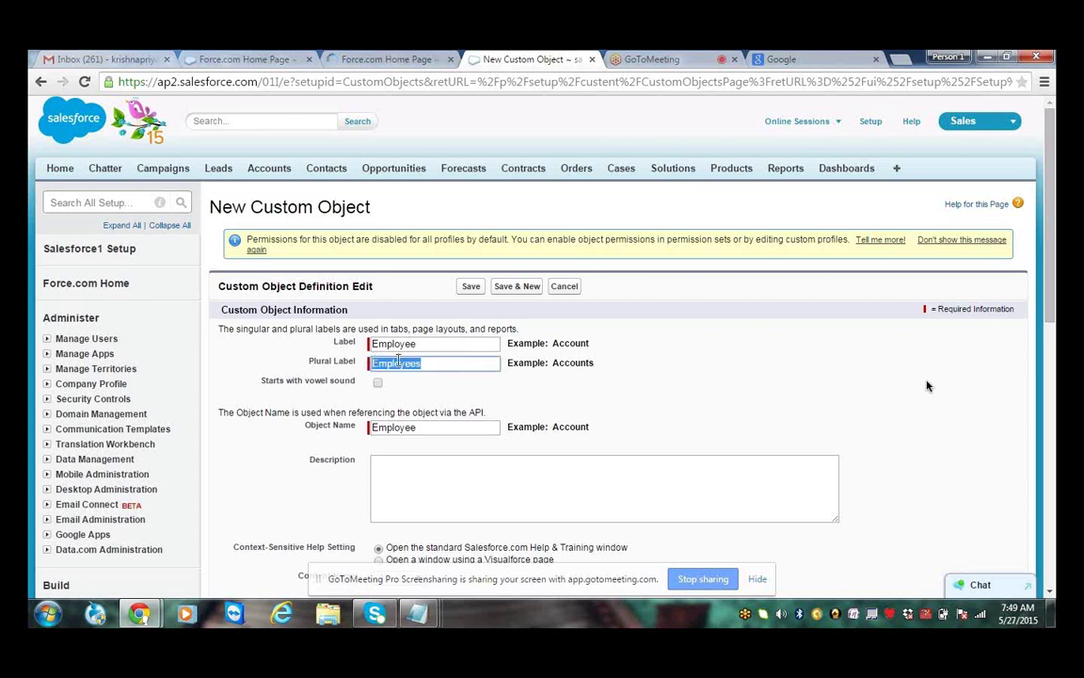
{"action": "left_click", "coordinate": [380, 362], "text": "shift"}
{"action": "left_click", "coordinate": [374, 362], "text": "shift"}
{"action": "left_click", "coordinate": [463, 362]}
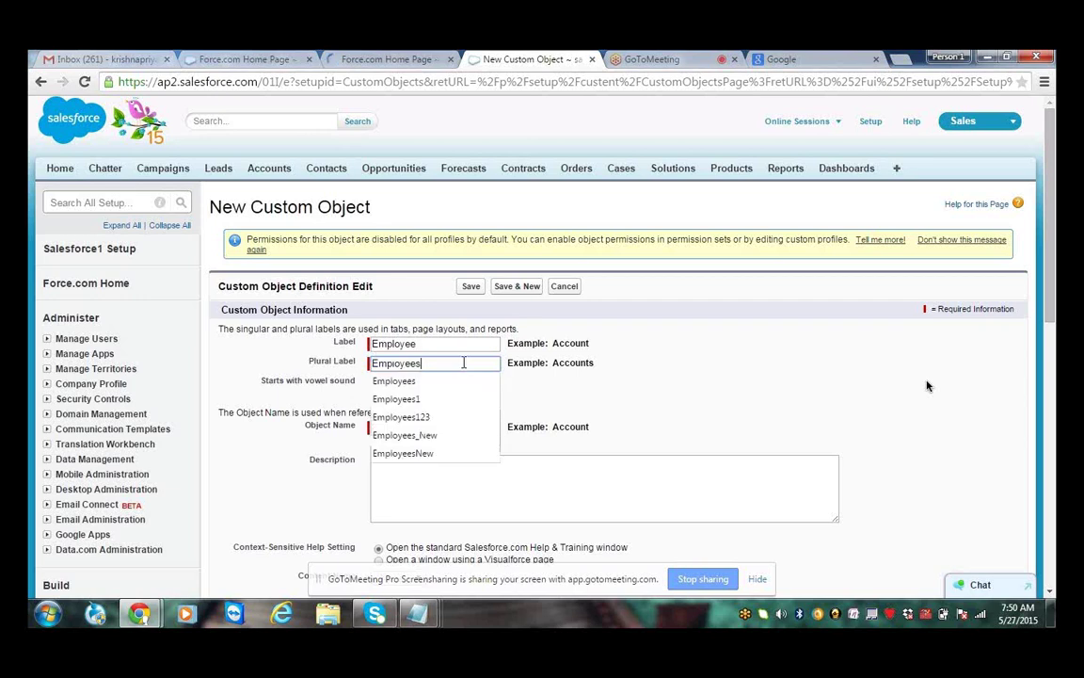
{"action": "type", "text": "1234"}
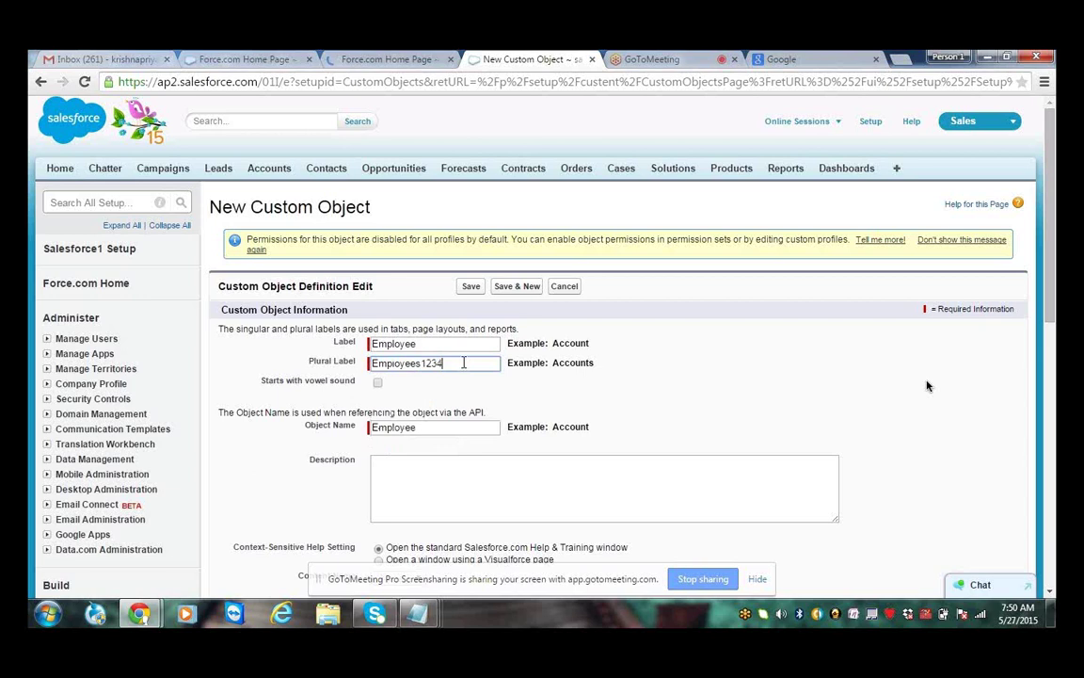
{"action": "type", "text": "45"}
{"action": "left_click_drag", "start_coordinate": [452, 364], "coordinate": [435, 365]}
{"action": "key", "text": "BackSpace"}
{"action": "key", "text": "BackSpace"}
{"action": "key", "text": "BackSpace"}
{"action": "key", "text": "BackSpace"}
{"action": "left_click", "coordinate": [593, 350]}
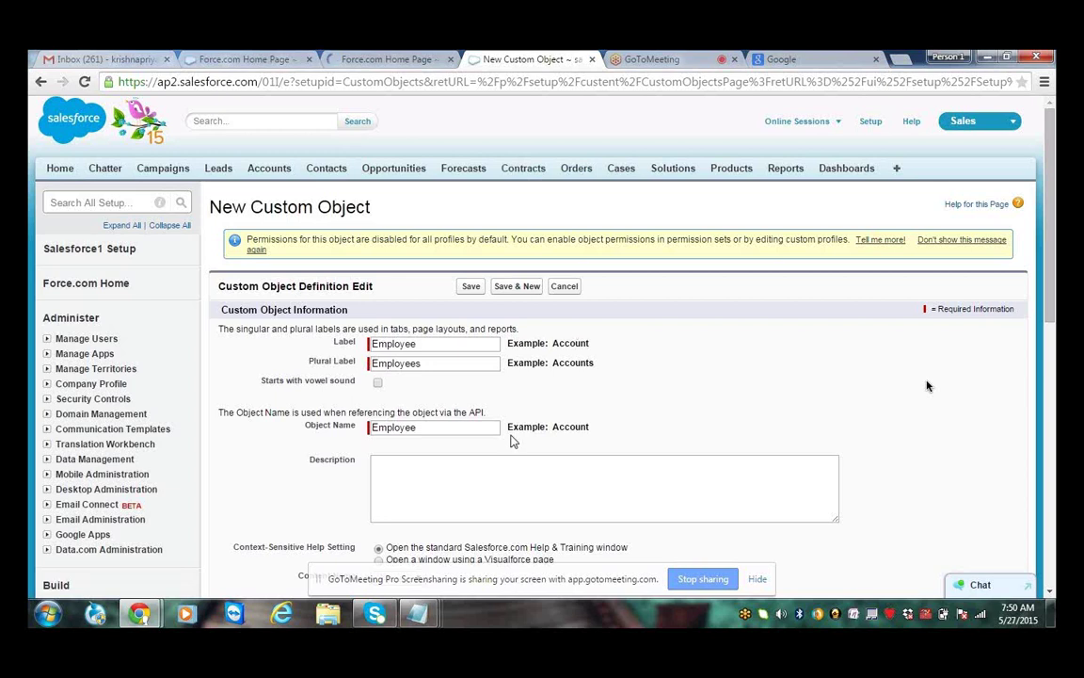
{"action": "left_click_drag", "start_coordinate": [431, 365], "coordinate": [373, 363]}
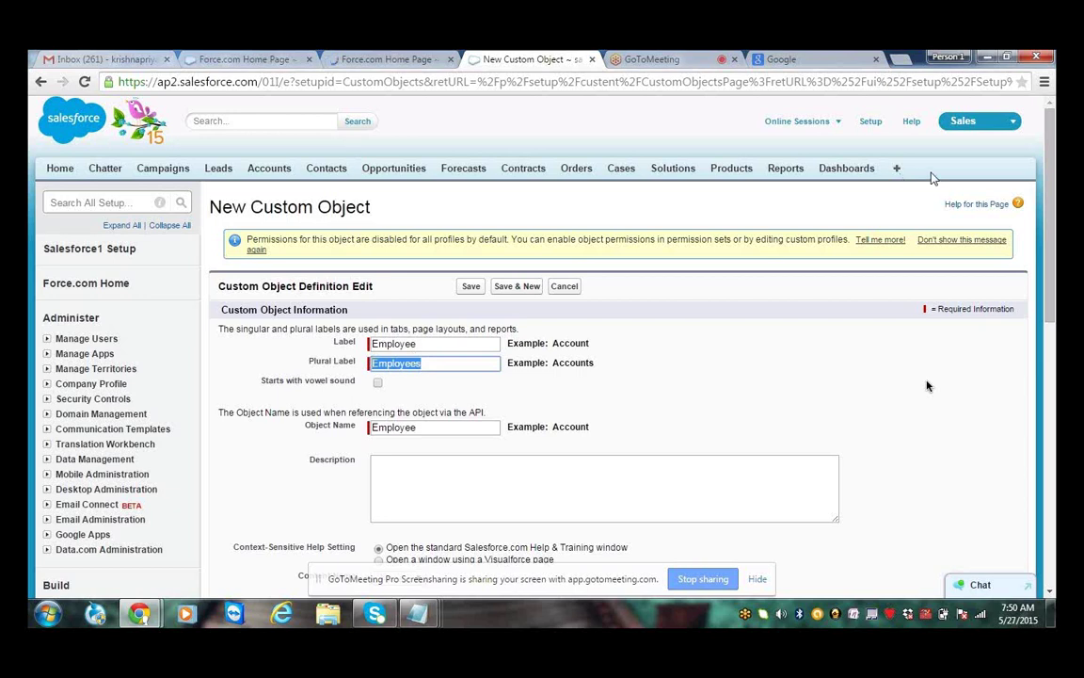
{"action": "left_click", "coordinate": [471, 343]}
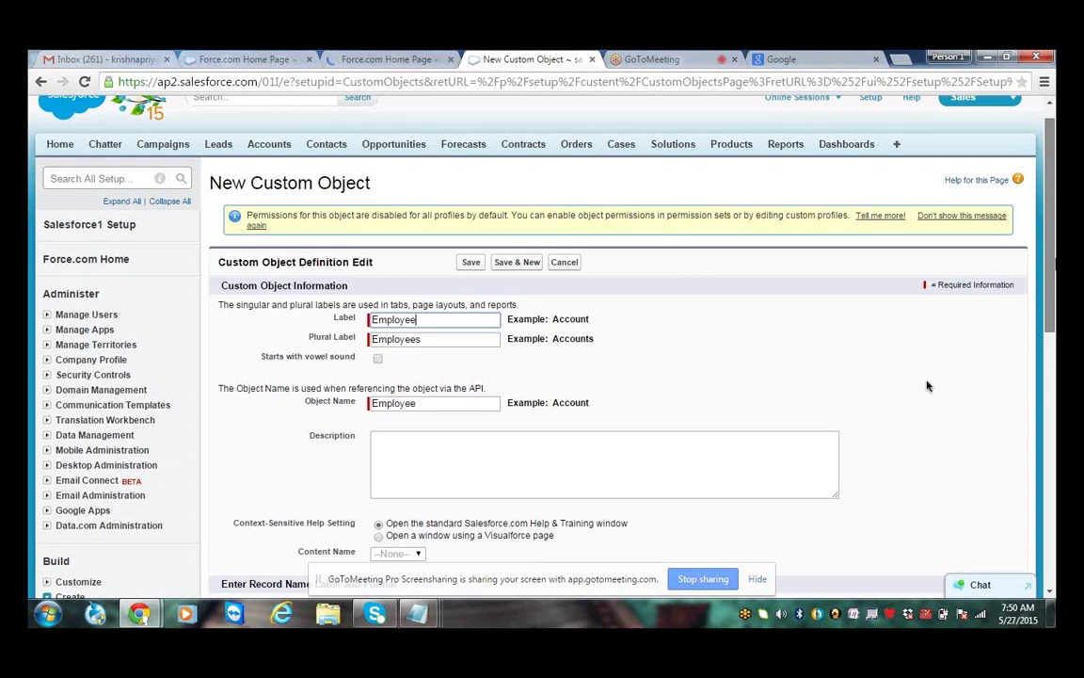
Save the Employee object, creating Employee__c with Deployed status
{"action": "scroll", "coordinate": [927, 386], "scroll_direction": "down", "scroll_amount": 4}
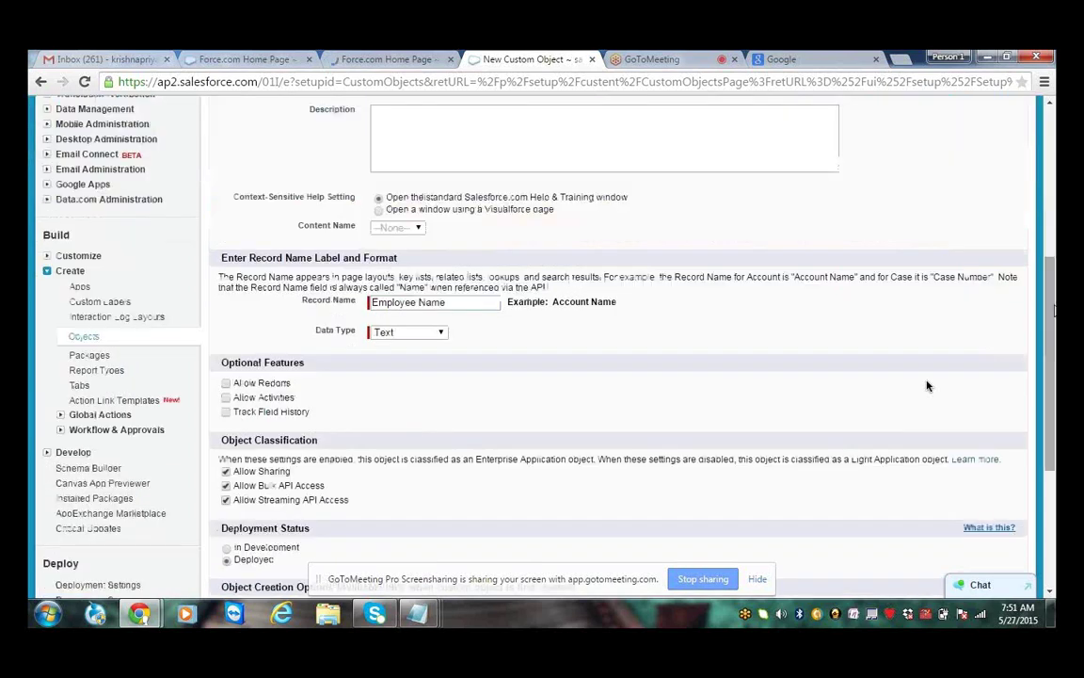
{"action": "scroll", "coordinate": [927, 386], "scroll_direction": "down", "scroll_amount": 2}
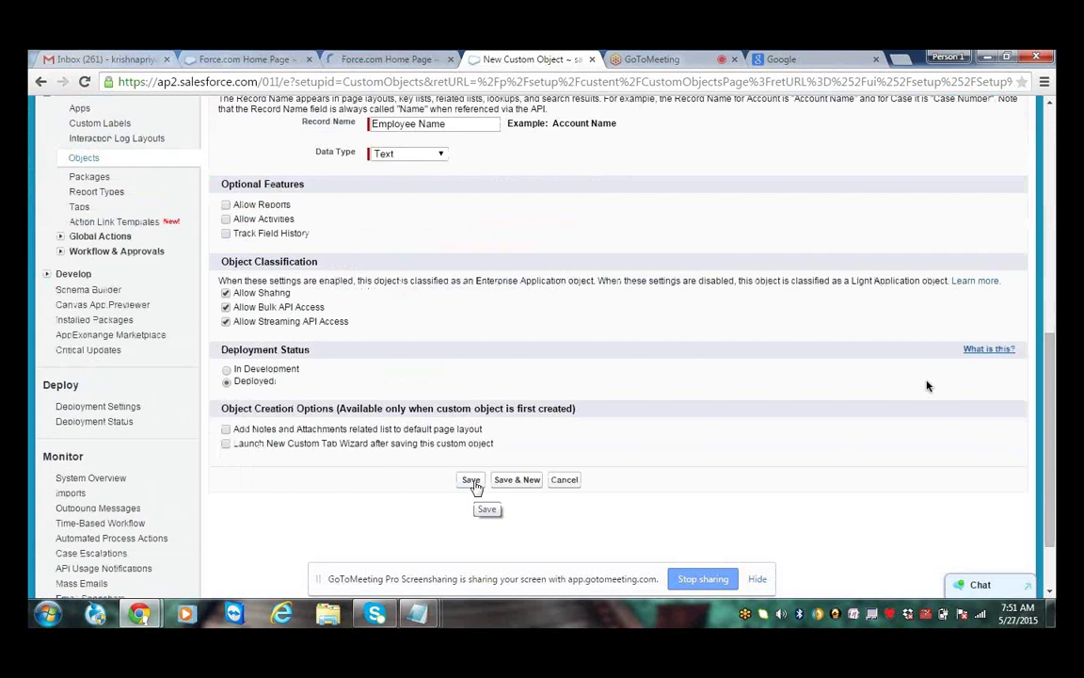
{"action": "left_click", "coordinate": [471, 480]}
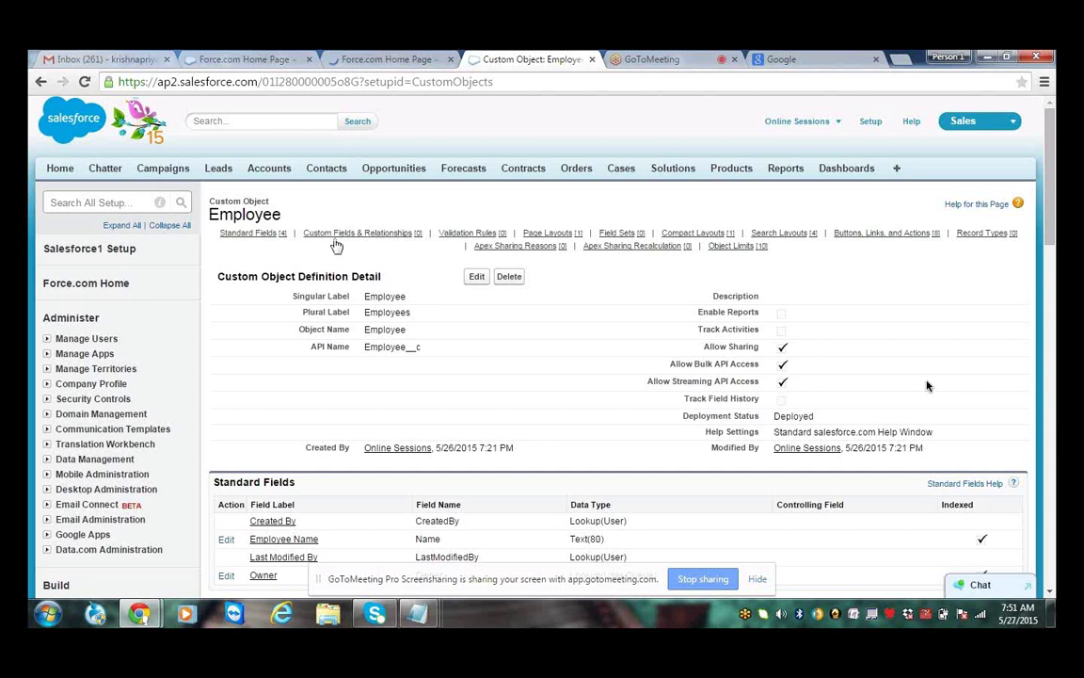
Select the Standard Fields heading and the Created By and Last Modified By labels
{"action": "scroll", "coordinate": [448, 353], "scroll_direction": "down", "scroll_amount": 1}
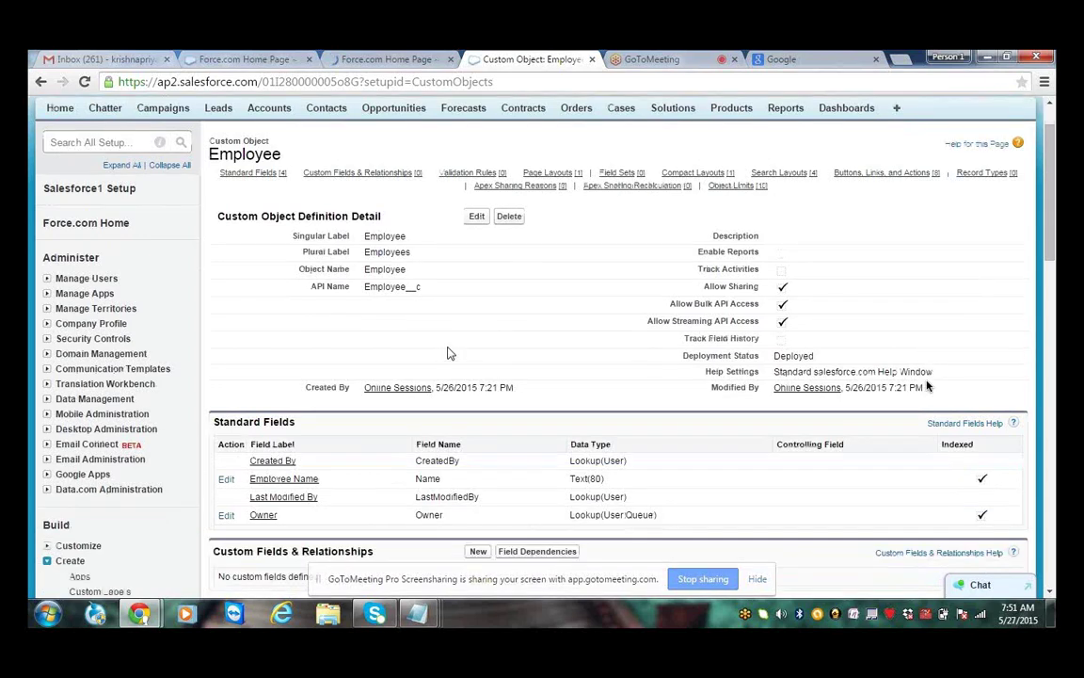
{"action": "scroll", "coordinate": [448, 352], "scroll_direction": "down", "scroll_amount": 1}
{"action": "left_click_drag", "start_coordinate": [298, 361], "coordinate": [213, 361]}
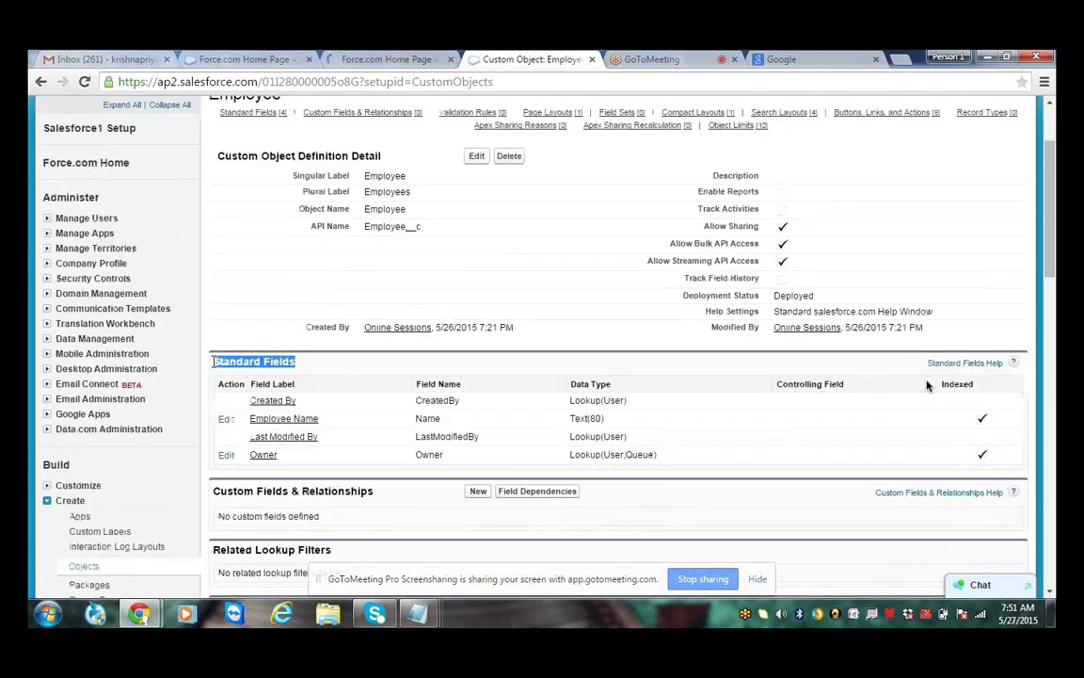
{"action": "left_click", "coordinate": [320, 369]}
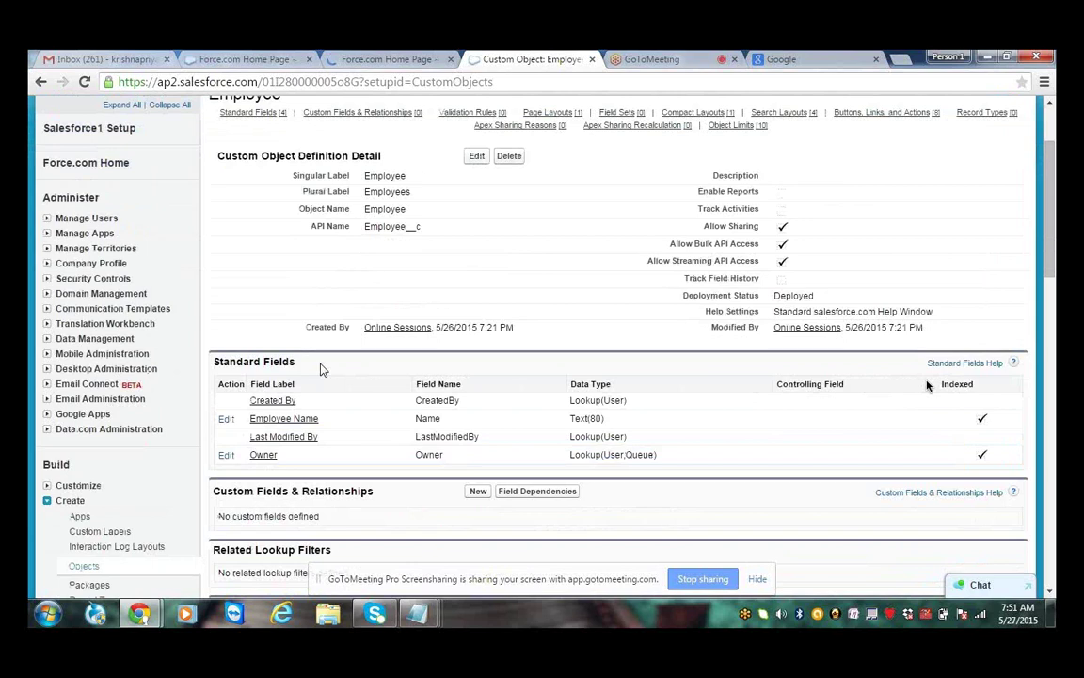
{"action": "triple_click", "coordinate": [345, 365]}
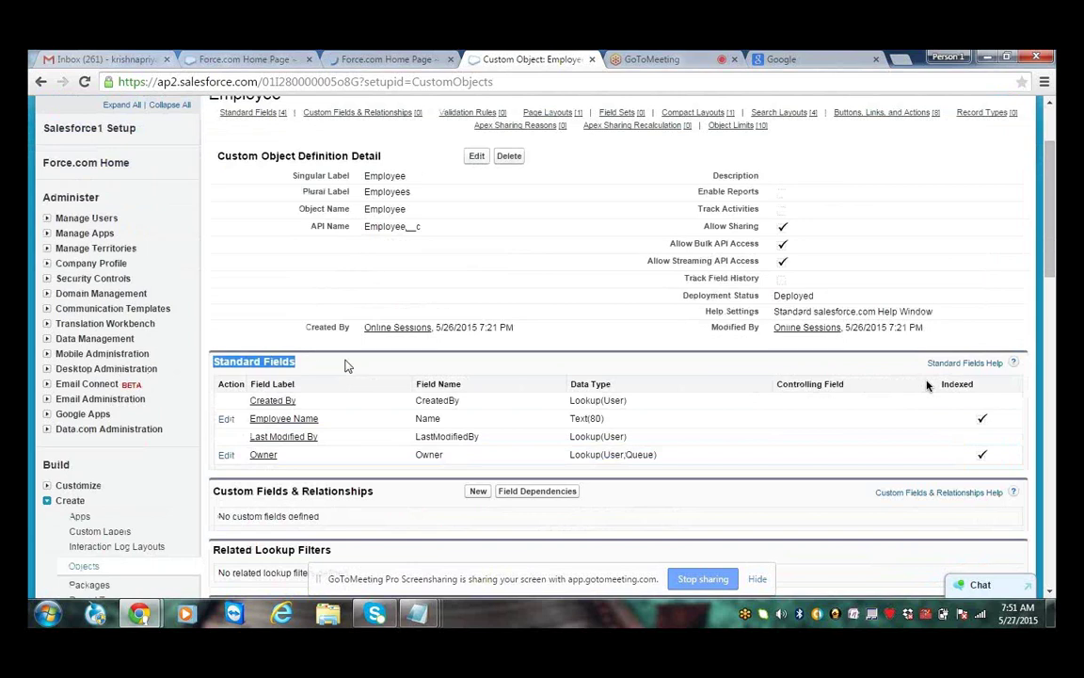
{"action": "left_click_drag", "start_coordinate": [297, 401], "coordinate": [249, 399]}
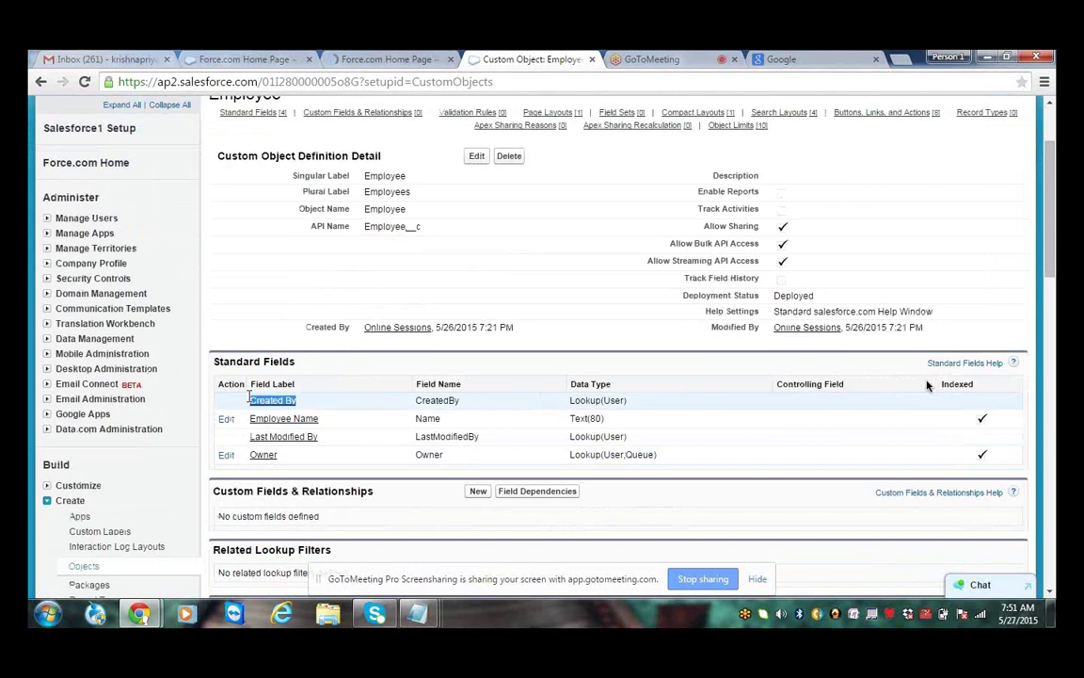
{"action": "left_click_drag", "start_coordinate": [321, 437], "coordinate": [329, 412]}
{"action": "left_click", "coordinate": [336, 452]}
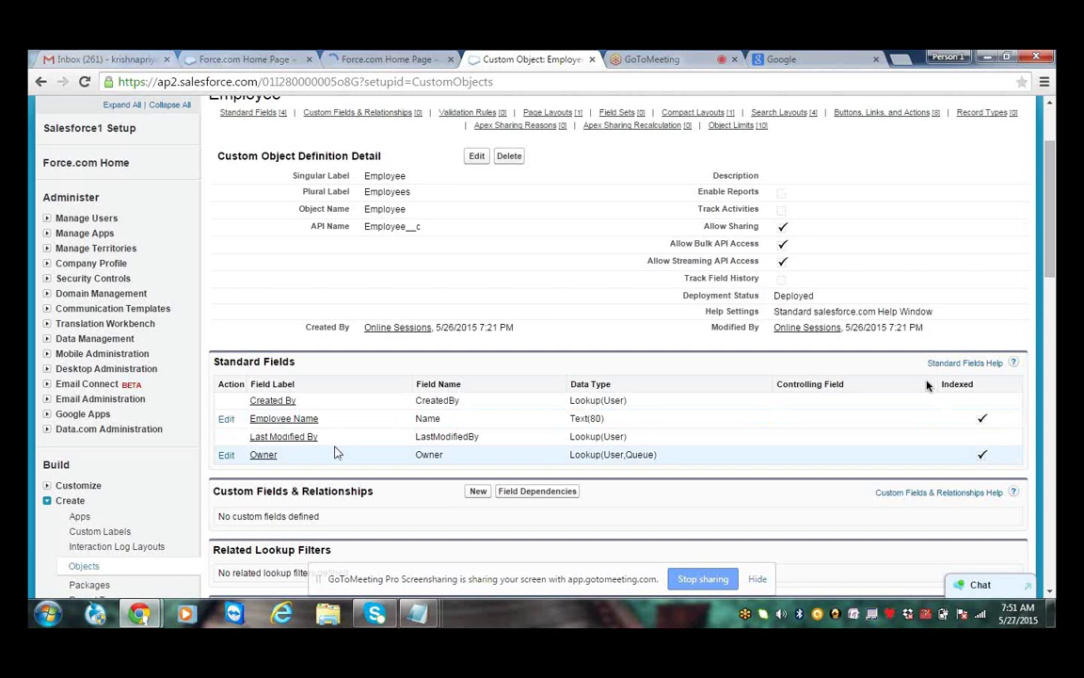
Launch Notepad from Windows search using 'notp'
{"action": "key", "text": "super"}
{"action": "type", "text": "notp"}
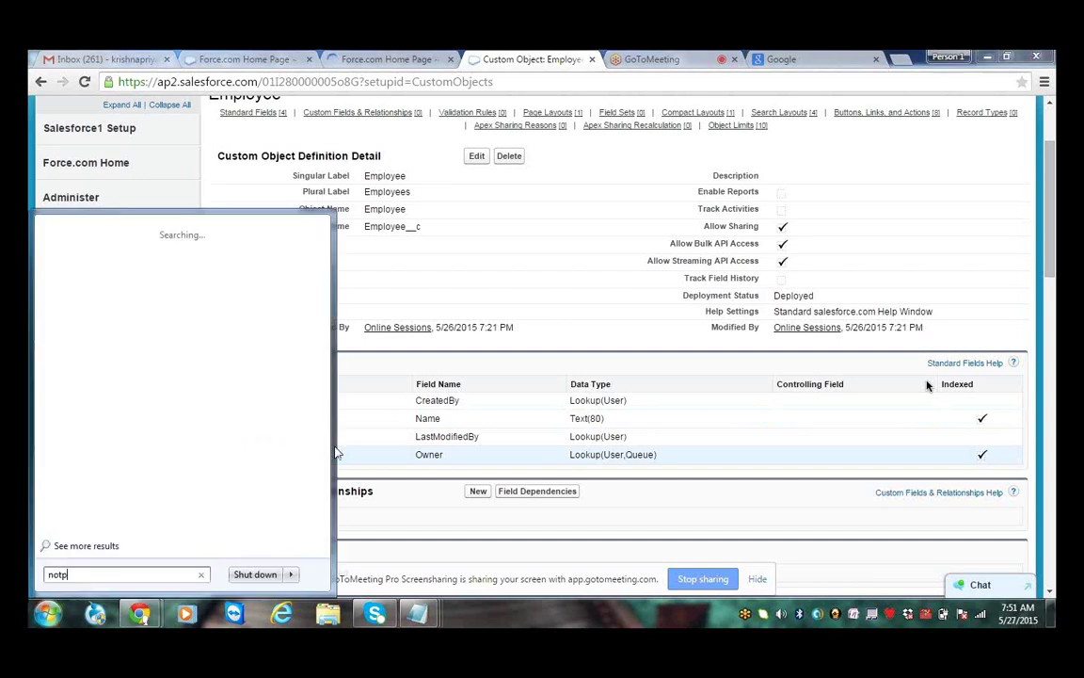
{"action": "key", "text": "Return"}
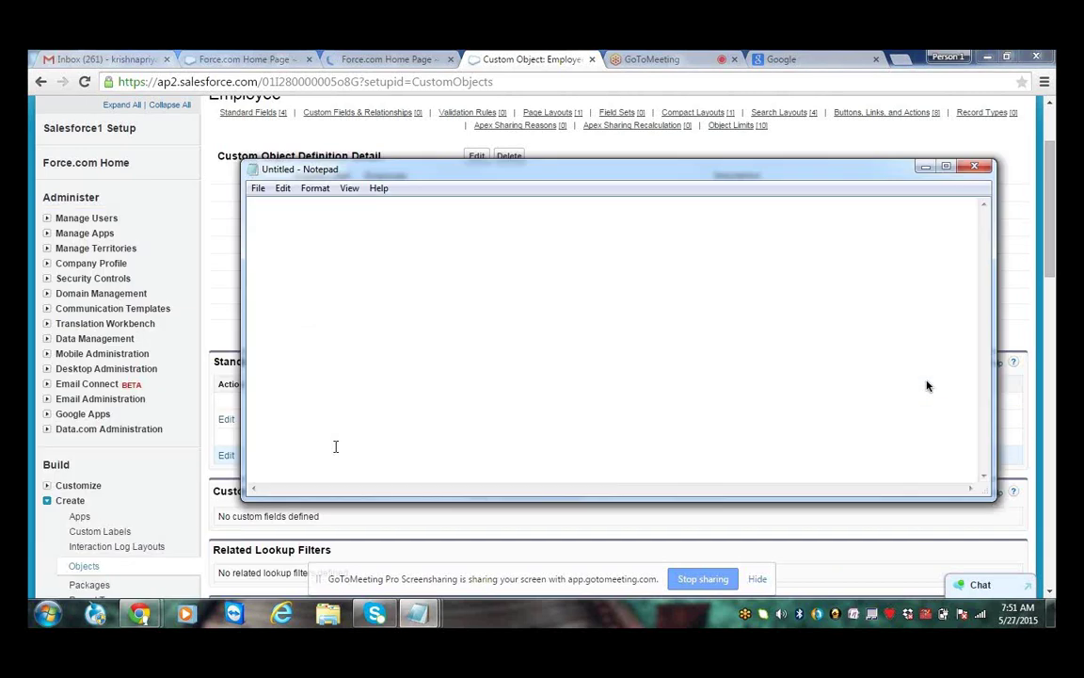
Type the 'Employee:' and 'Standard fields:' headings, each with a dashed underline
{"action": "type", "text": "Employee:"}
{"action": "key", "text": "Return"}
{"action": "type", "text": "---------"}
{"action": "key", "text": "Return"}
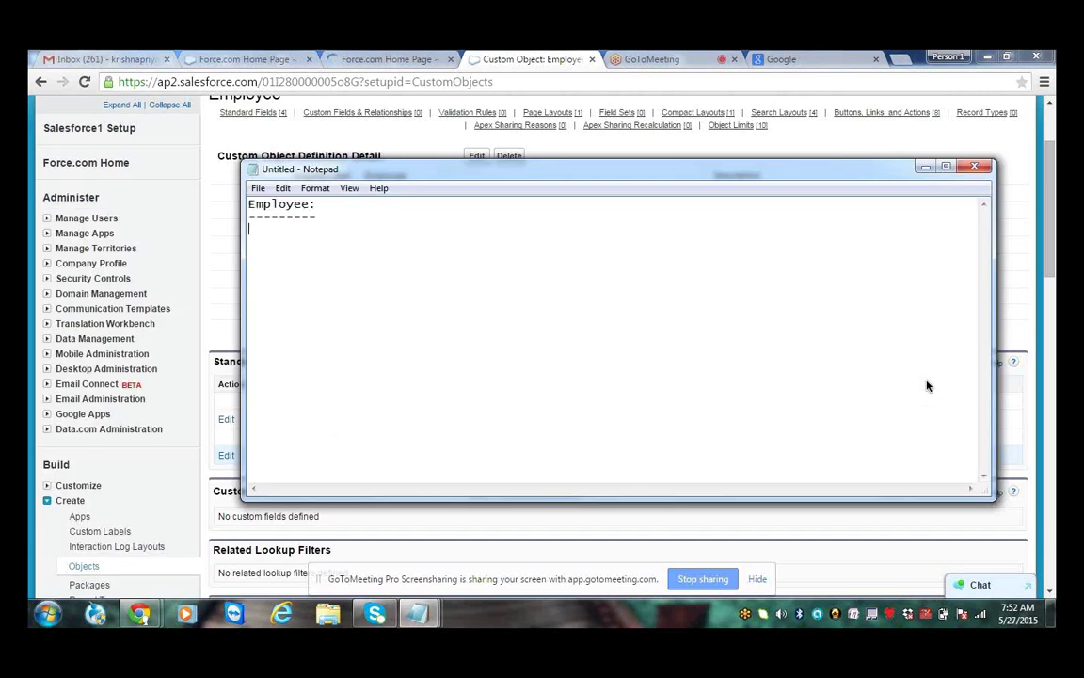
{"action": "key", "text": "Return"}
{"action": "type", "text": "Standard fields"}
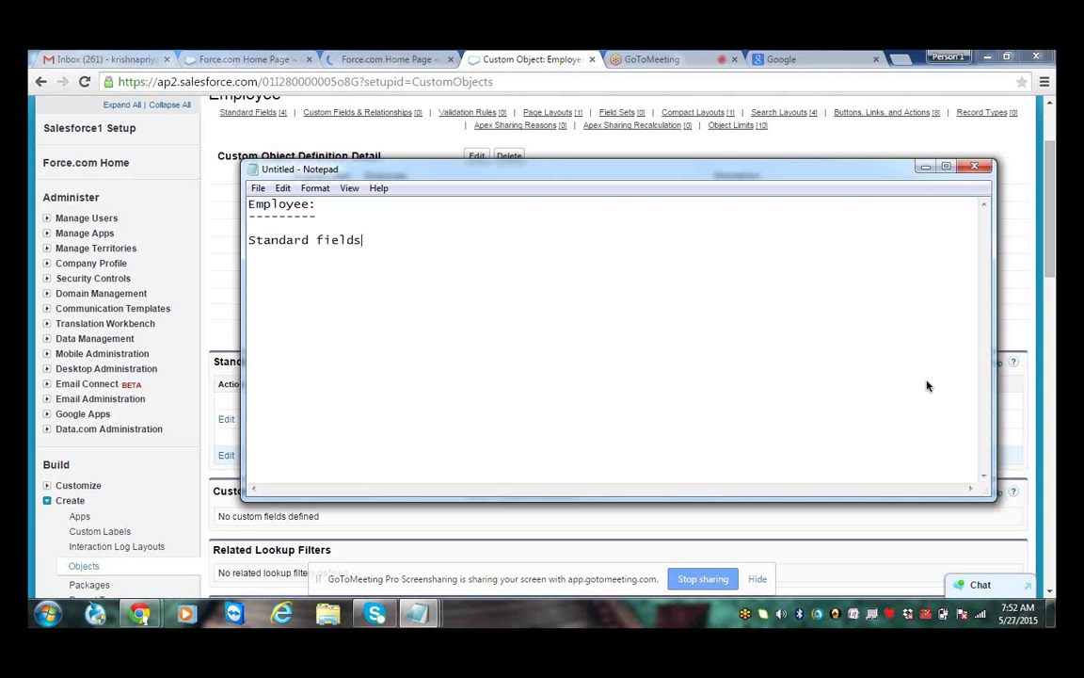
{"action": "type", "text": ":"}
{"action": "key", "text": "Return"}
{"action": "type", "text": "------------------"}
{"action": "key", "text": "Return"}
{"action": "key", "text": "Return"}
List the fields createdBy, LastModifiedBy, Owner and Employee Name on separate lines
{"action": "type", "text": "c"}
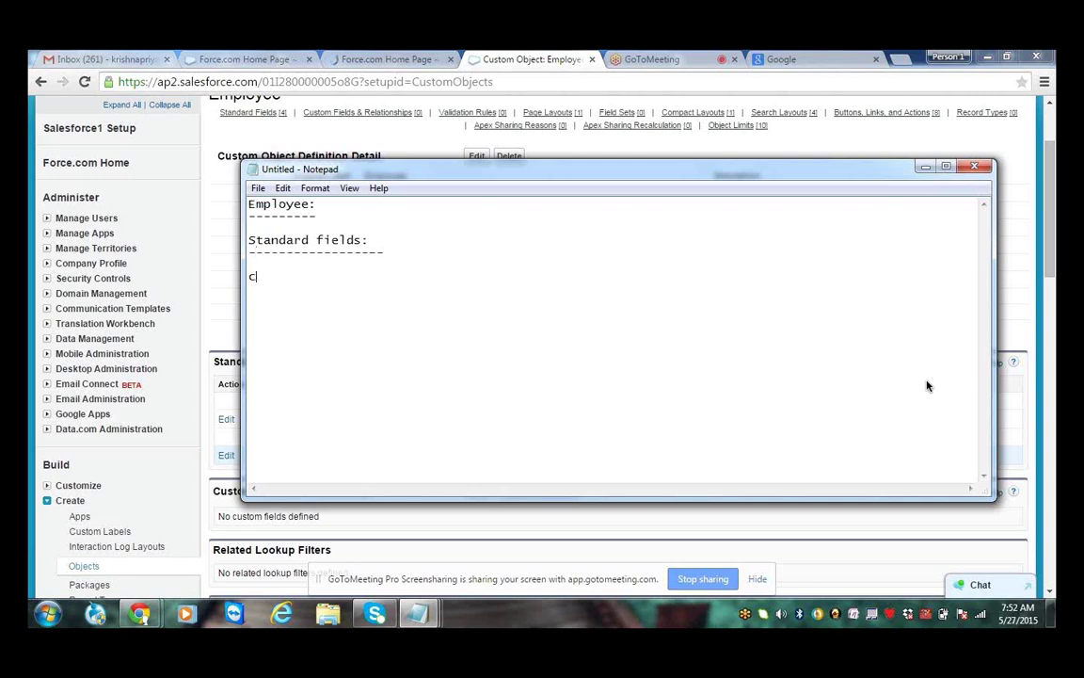
{"action": "type", "text": "reatedBy"}
{"action": "key", "text": "Return"}
{"action": "key", "text": "Return"}
{"action": "type", "text": "Last"}
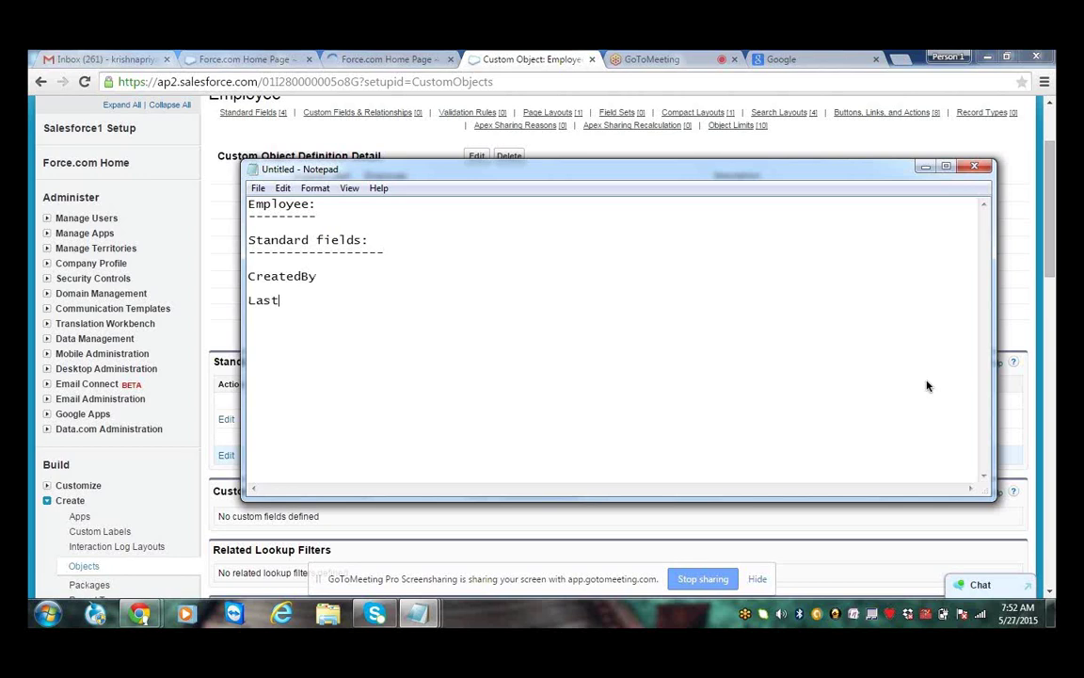
{"action": "type", "text": "ModifiedBy"}
{"action": "key", "text": "Return"}
{"action": "key", "text": "Return"}
{"action": "type", "text": "Owner"}
{"action": "key", "text": "Return"}
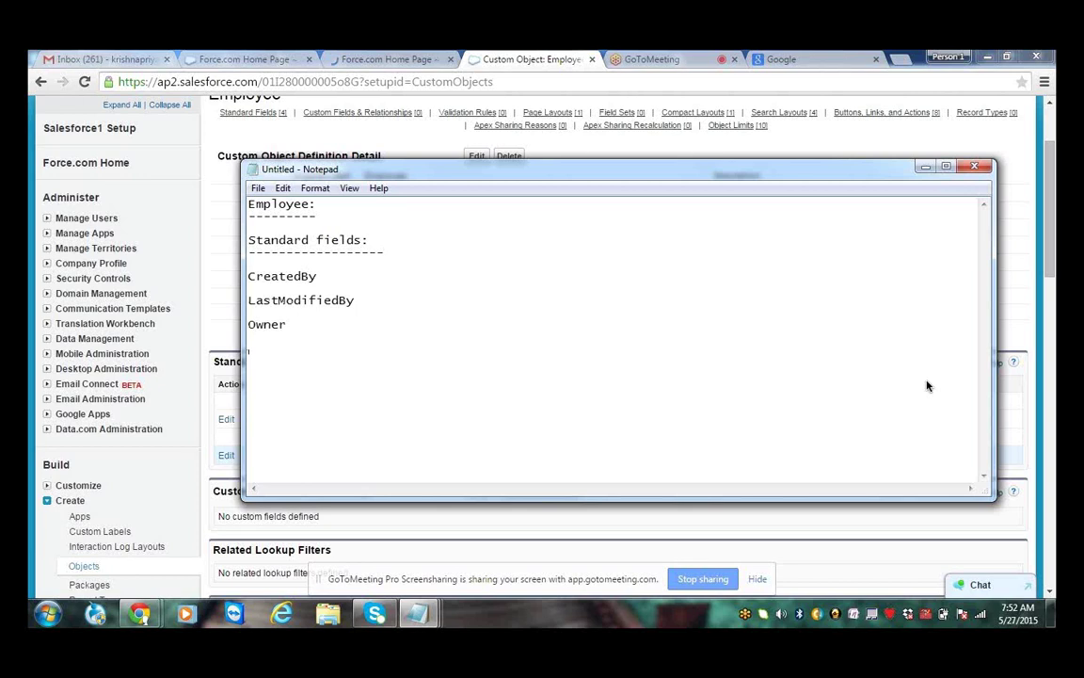
{"action": "type", "text": "Employee Name"}
Add a 'Deparment:' heading with dashed underline and select the standard fields block
{"action": "key", "text": "Return"}
{"action": "key", "text": "Return"}
{"action": "type", "text": "Deaprt"}
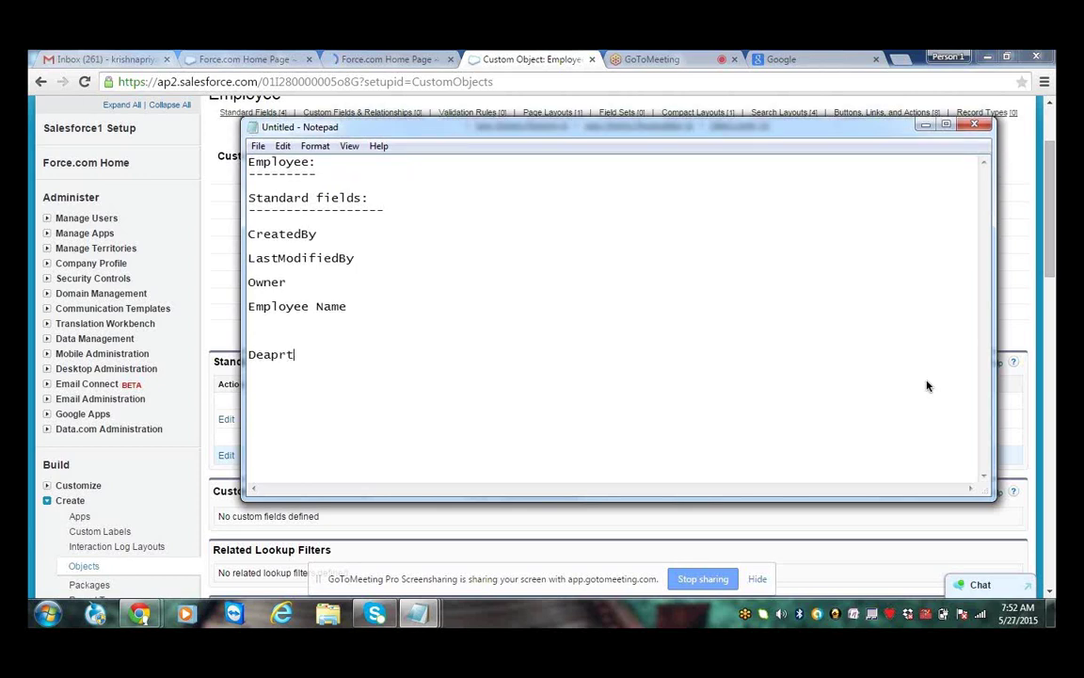
{"action": "key", "text": "BackSpace"}
{"action": "key", "text": "BackSpace"}
{"action": "key", "text": "BackSpace"}
{"action": "key", "text": "BackSpace"}
{"action": "type", "text": "parmtne"}
{"action": "key", "text": "BackSpace"}
{"action": "key", "text": "BackSpace"}
{"action": "key", "text": "BackSpace"}
{"action": "type", "text": "ent:"}
{"action": "key", "text": "Return"}
{"action": "type", "text": "------------"}
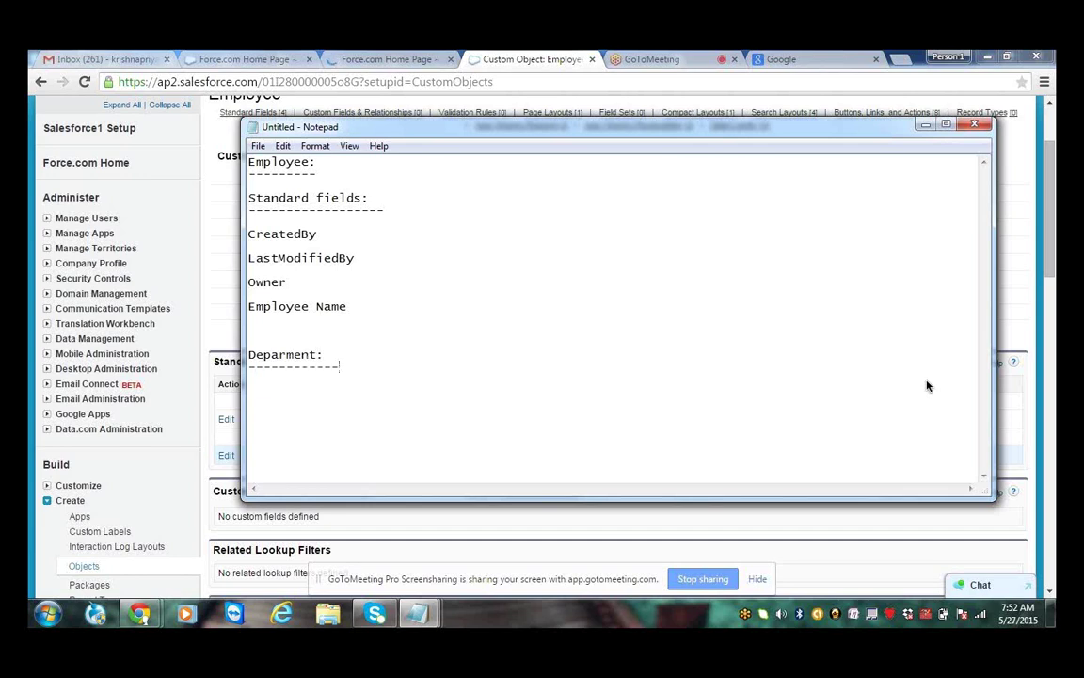
{"action": "key", "text": "BackSpace"}
{"action": "key", "text": "BackSpace"}
{"action": "left_click_drag", "start_coordinate": [248, 307], "coordinate": [347, 306]}
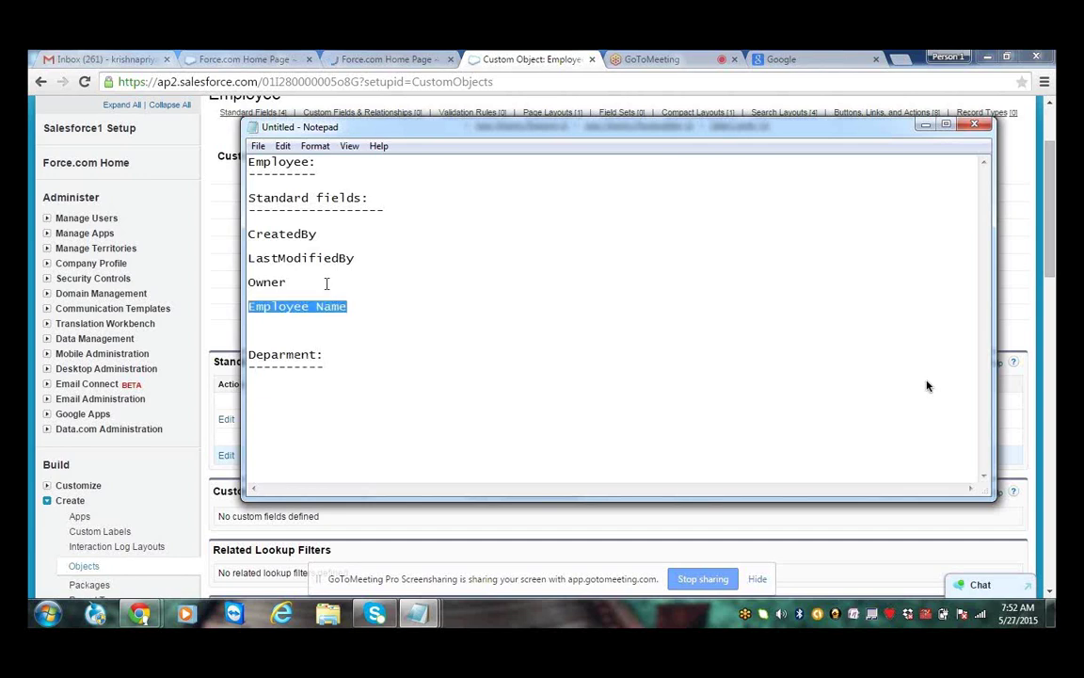
{"action": "left_click_drag", "start_coordinate": [248, 198], "coordinate": [364, 308]}
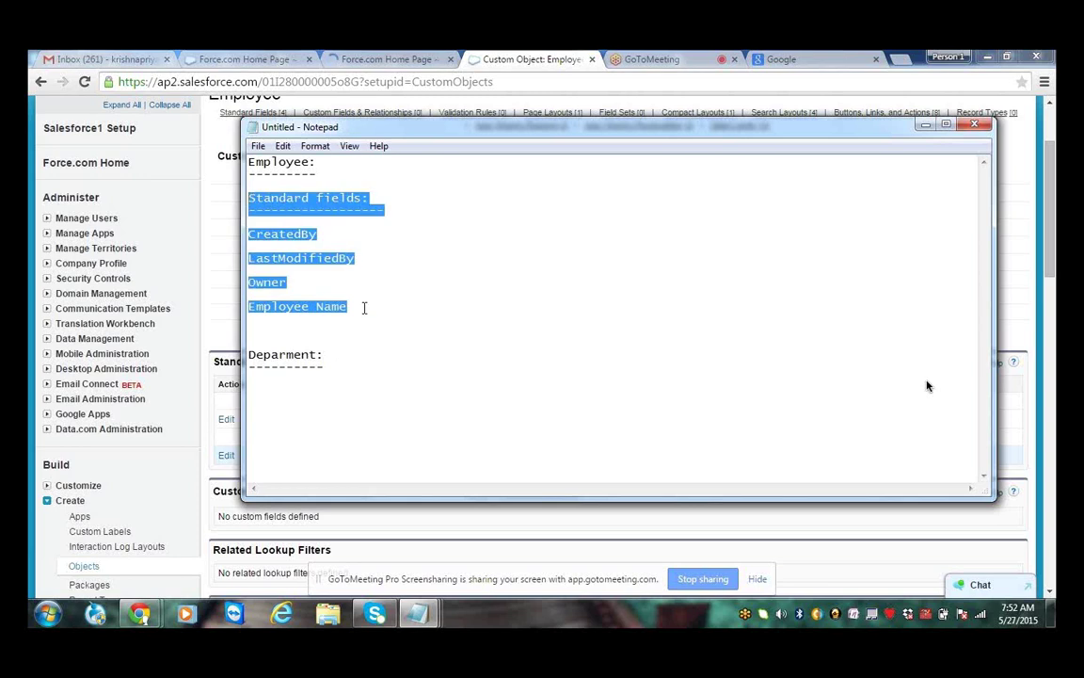
Paste the fields block under Deparment, rename its last field Department Name, and maximize vertically
{"action": "key", "text": "ctrl+c"}
{"action": "left_click", "coordinate": [927, 386]}
{"action": "key", "text": "ctrl+v"}
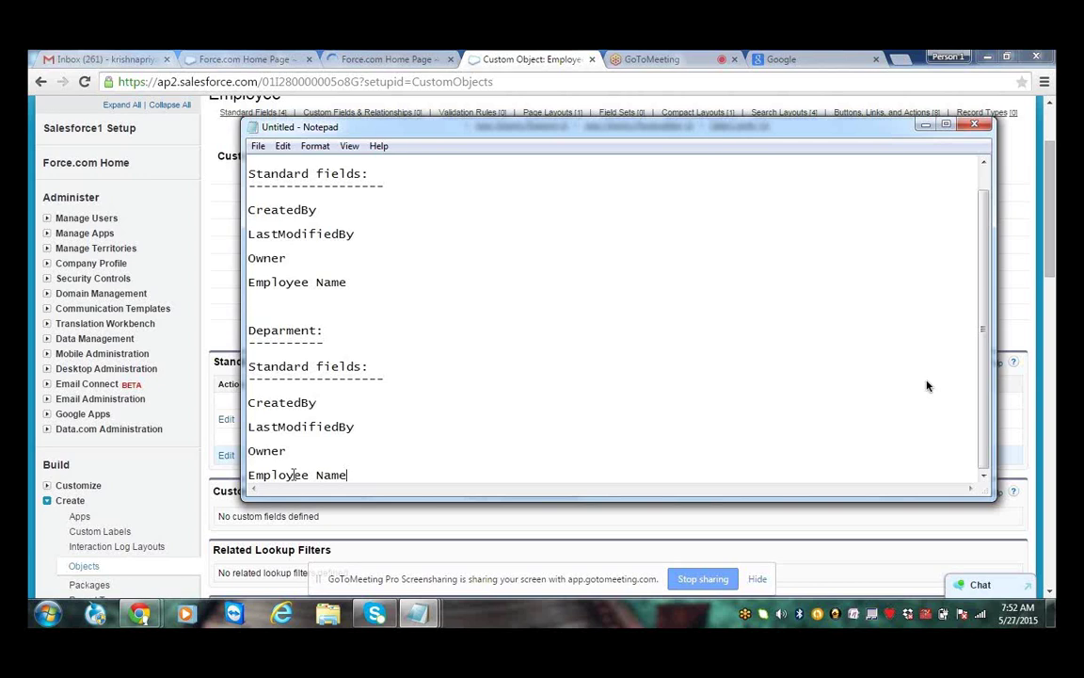
{"action": "left_click_drag", "start_coordinate": [310, 475], "coordinate": [246, 475]}
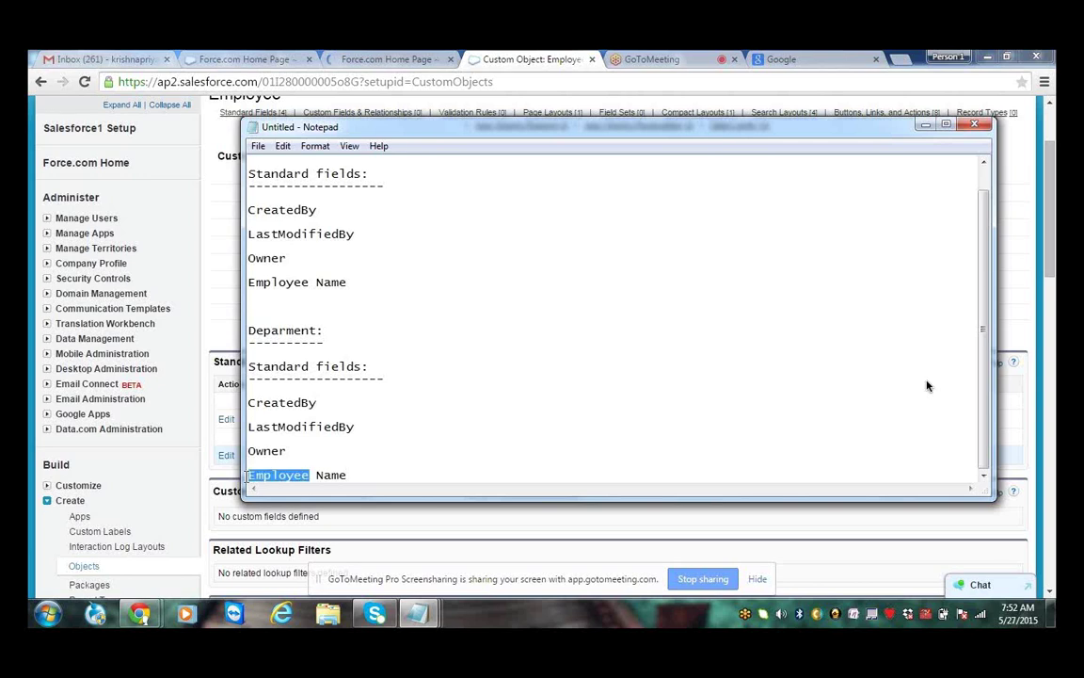
{"action": "type", "text": "Depa"}
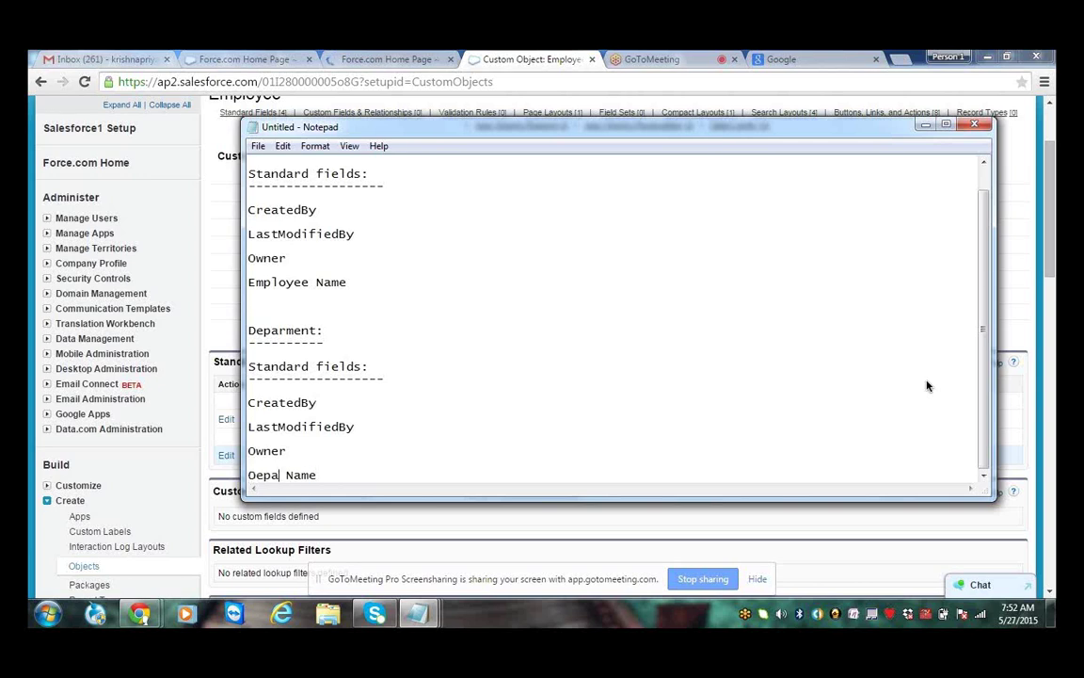
{"action": "type", "text": "rtment"}
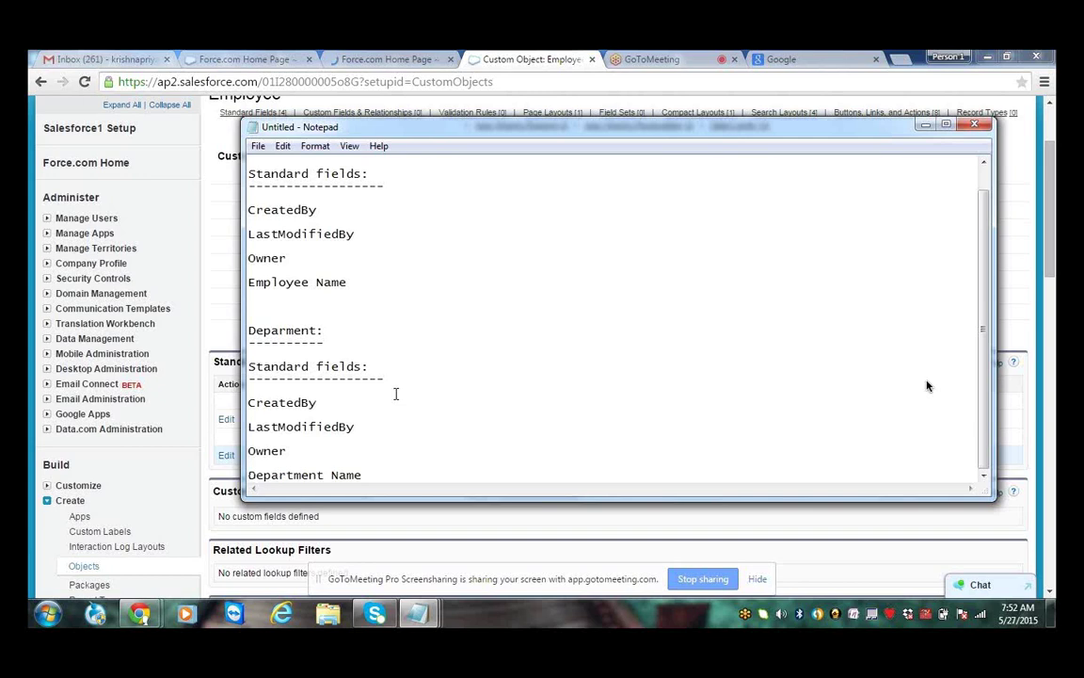
{"action": "key", "text": "super+Up"}
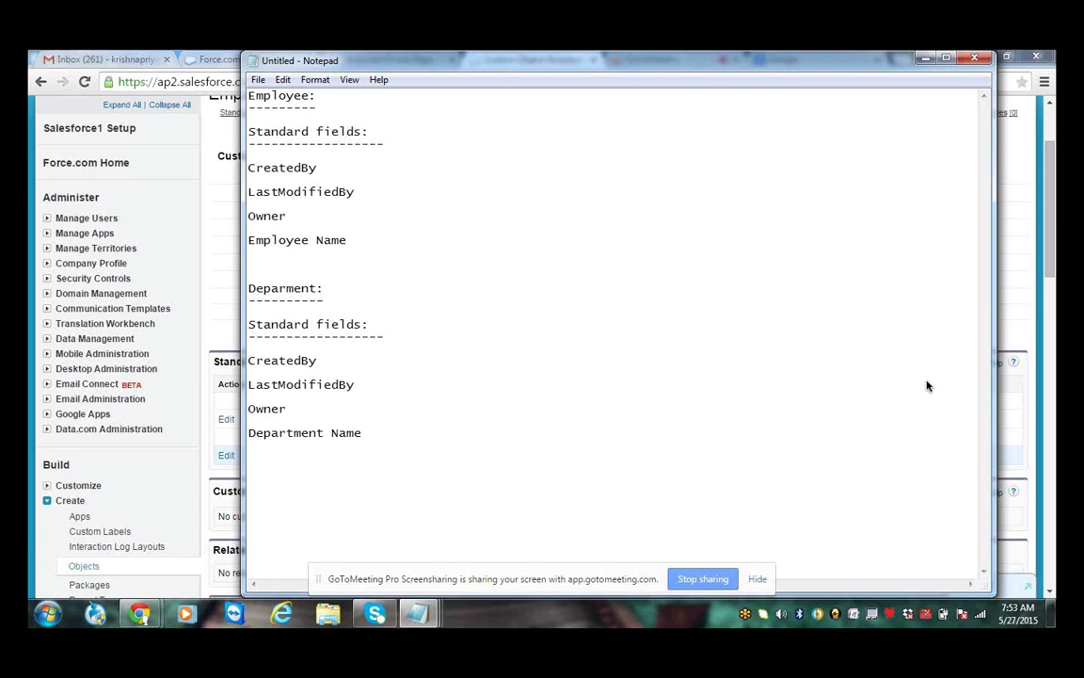
Add a 'Student:' section with the pasted fields block, its last field renamed Student Name
{"action": "key", "text": "Return"}
{"action": "type", "text": "Student:"}
{"action": "key", "text": "Return"}
{"action": "type", "text": "--------"}
{"action": "key", "text": "Return"}
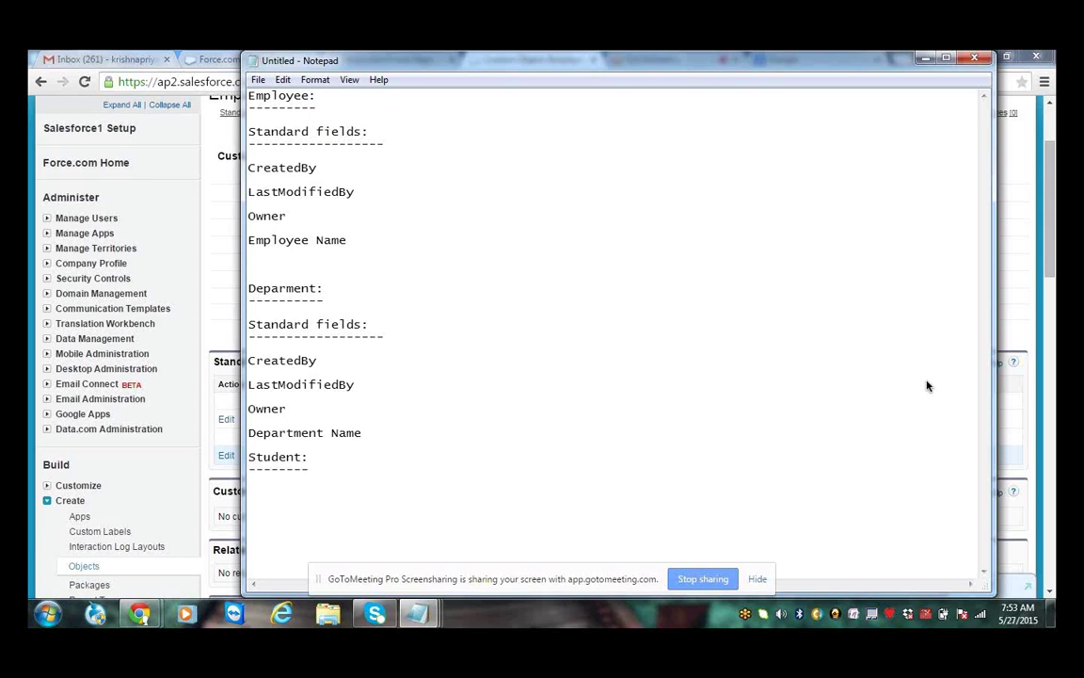
{"action": "key", "text": "ctrl+v"}
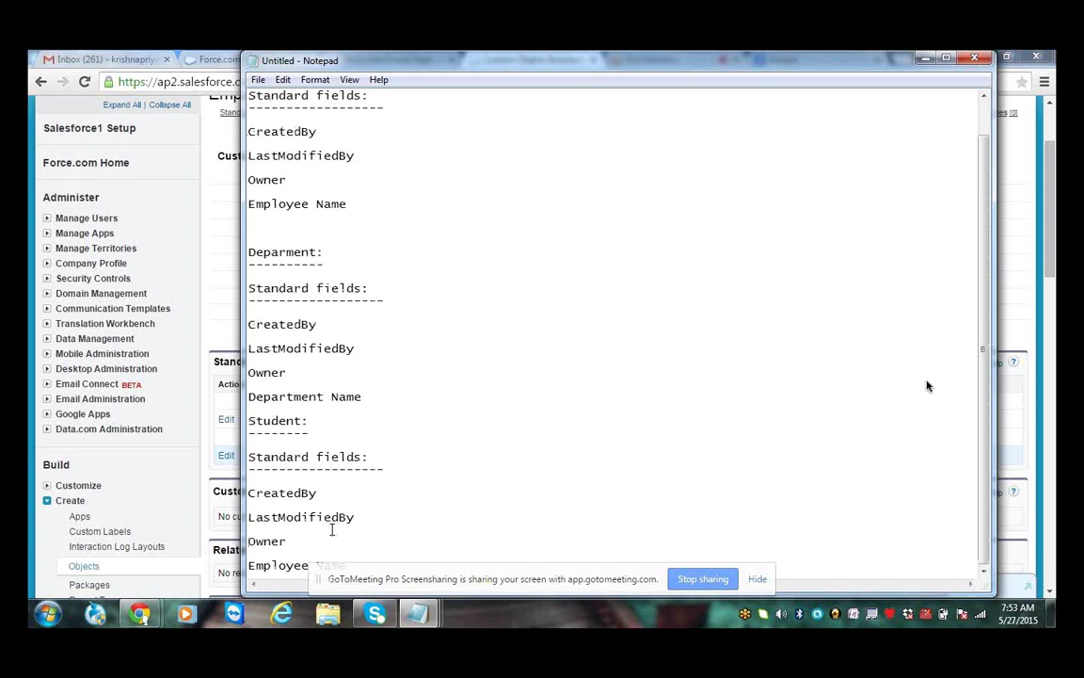
{"action": "scroll", "coordinate": [927, 386], "scroll_direction": "down", "scroll_amount": 1}
{"action": "left_click_drag", "start_coordinate": [310, 530], "coordinate": [247, 530]}
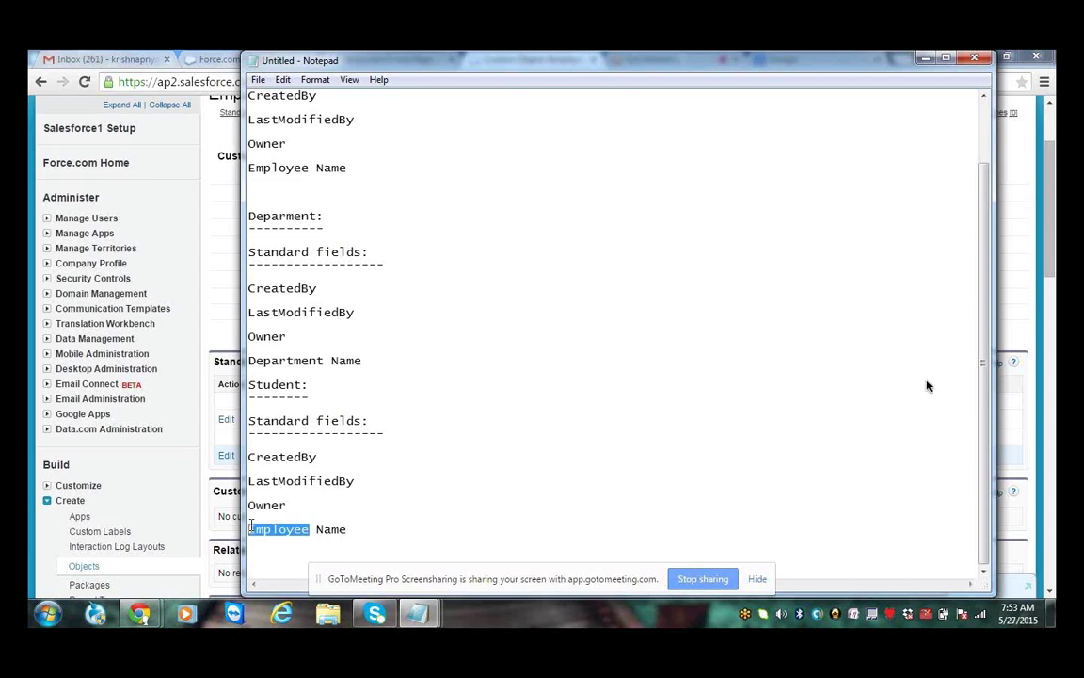
{"action": "type", "text": "STud"}
{"action": "key", "text": "BackSpace"}
{"action": "key", "text": "BackSpace"}
{"action": "key", "text": "BackSpace"}
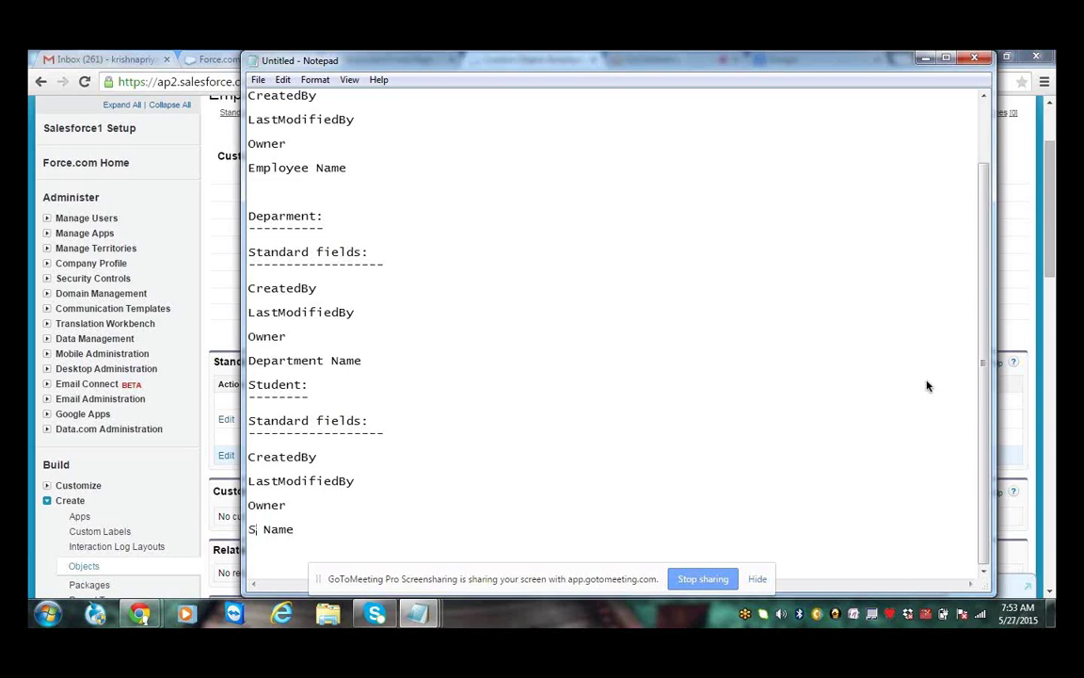
{"action": "type", "text": "tudent"}
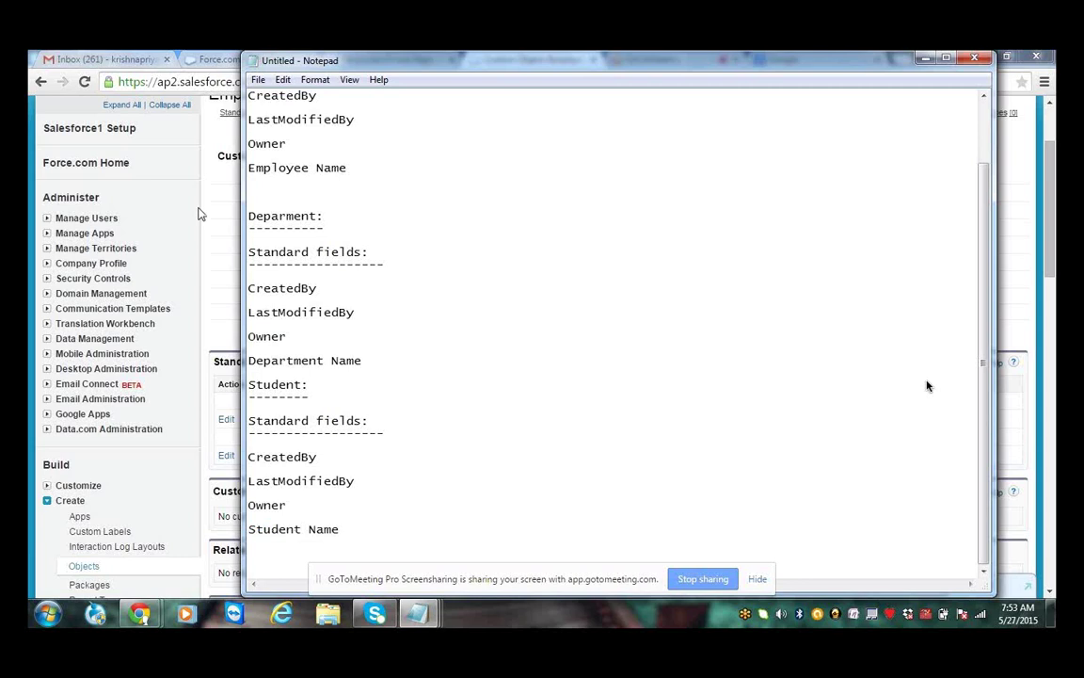
Highlight the Employee, Department and Student name fields, then restore the window's shorter size
{"action": "left_click_drag", "start_coordinate": [310, 167], "coordinate": [255, 169]}
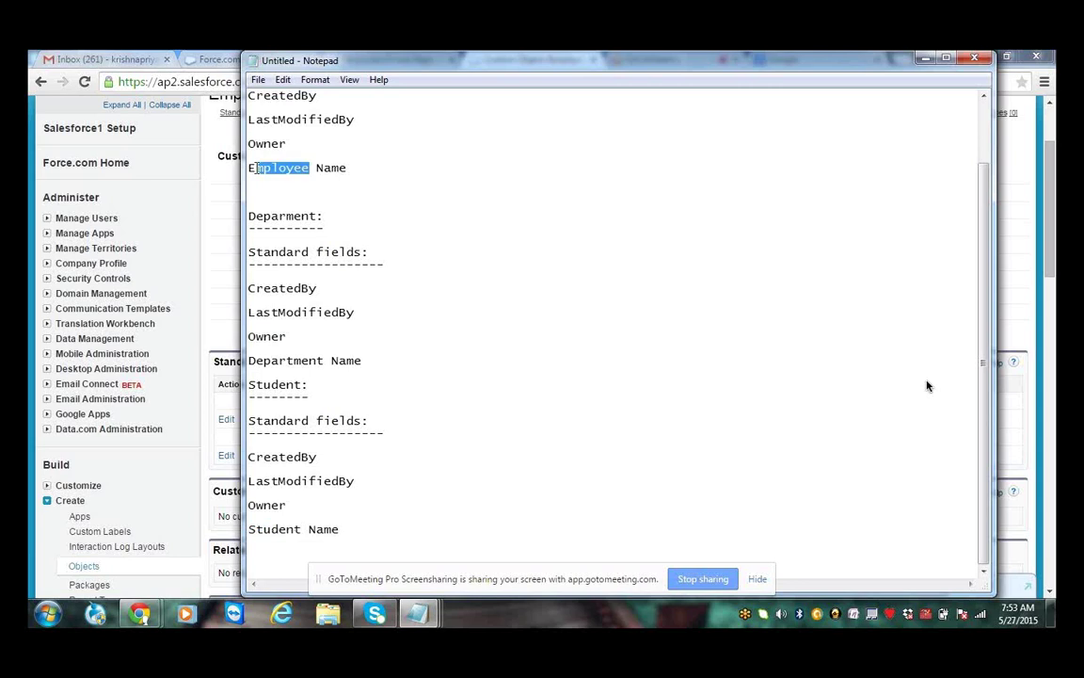
{"action": "double_click", "coordinate": [291, 217]}
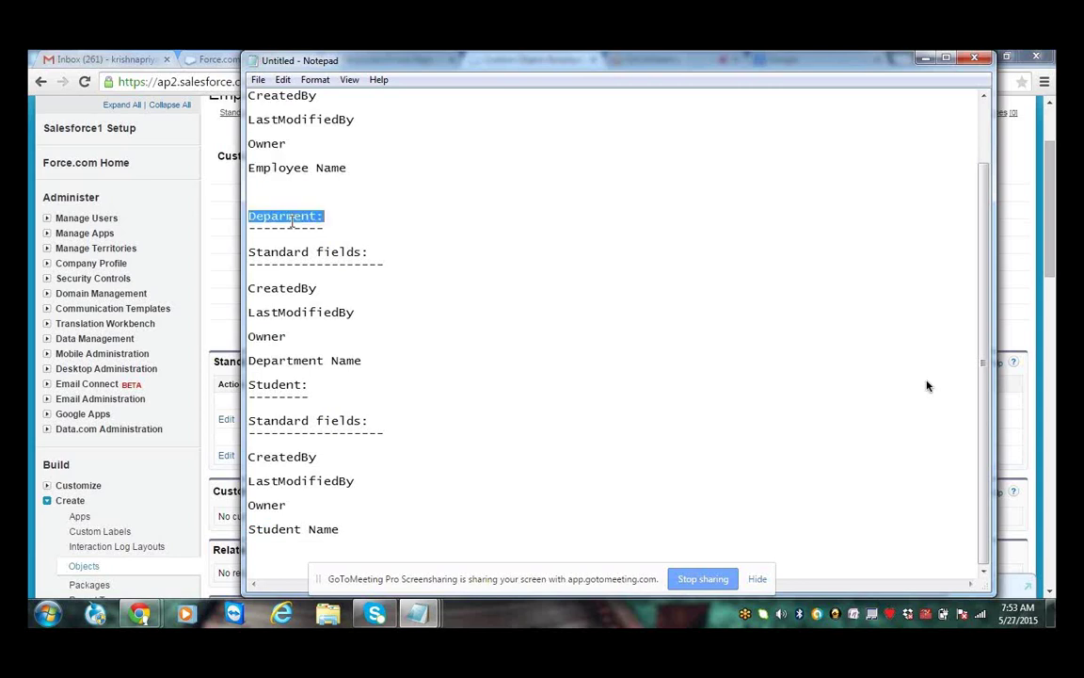
{"action": "left_click_drag", "start_coordinate": [324, 362], "coordinate": [250, 363]}
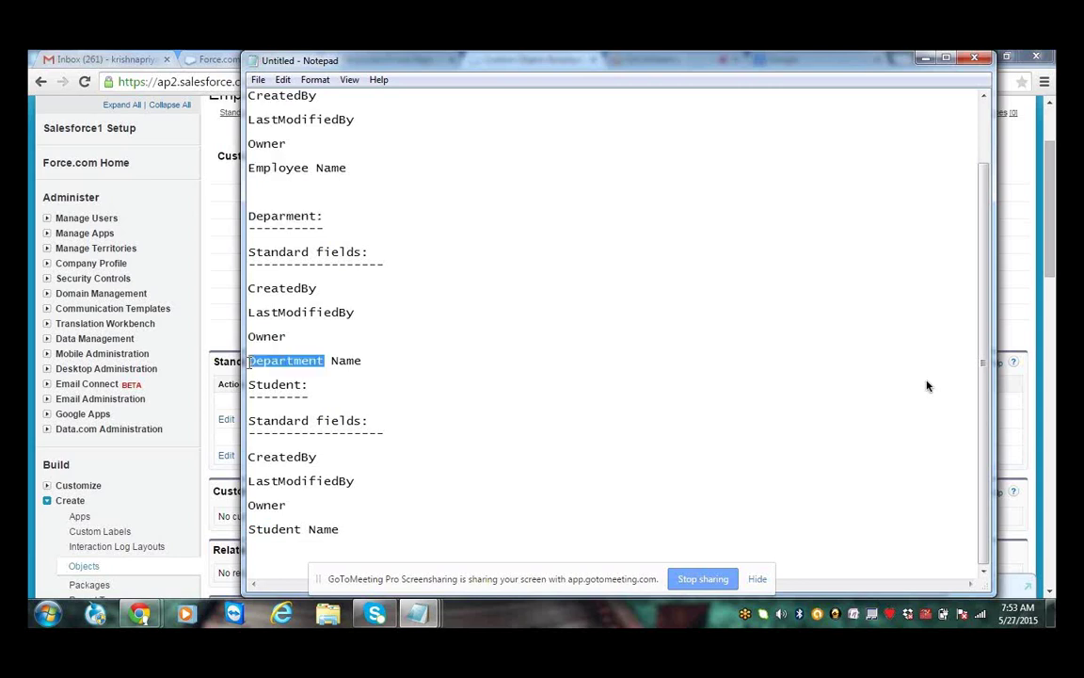
{"action": "left_click_drag", "start_coordinate": [308, 396], "coordinate": [282, 399]}
{"action": "left_click", "coordinate": [285, 402]}
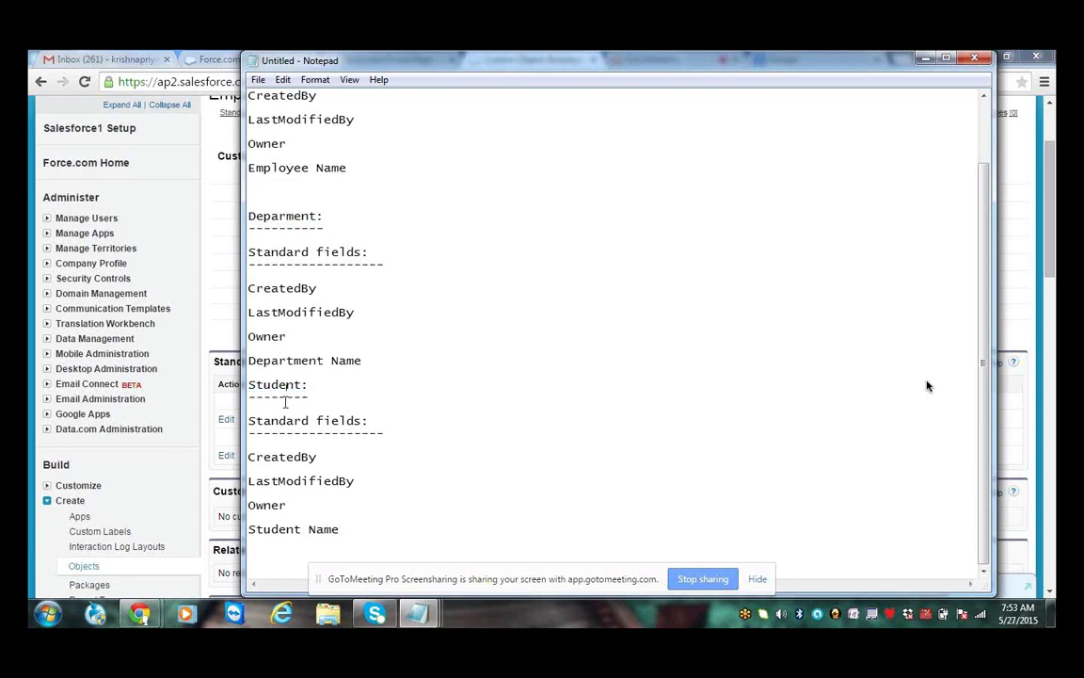
{"action": "left_click_drag", "start_coordinate": [308, 529], "coordinate": [224, 527]}
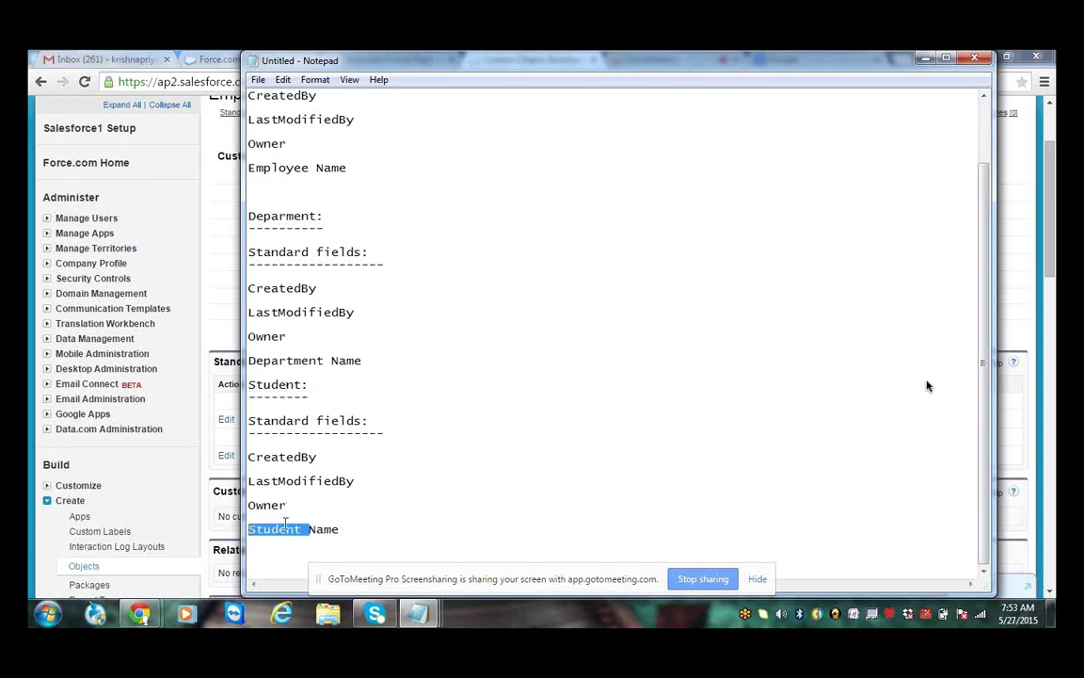
{"action": "left_click", "coordinate": [274, 384]}
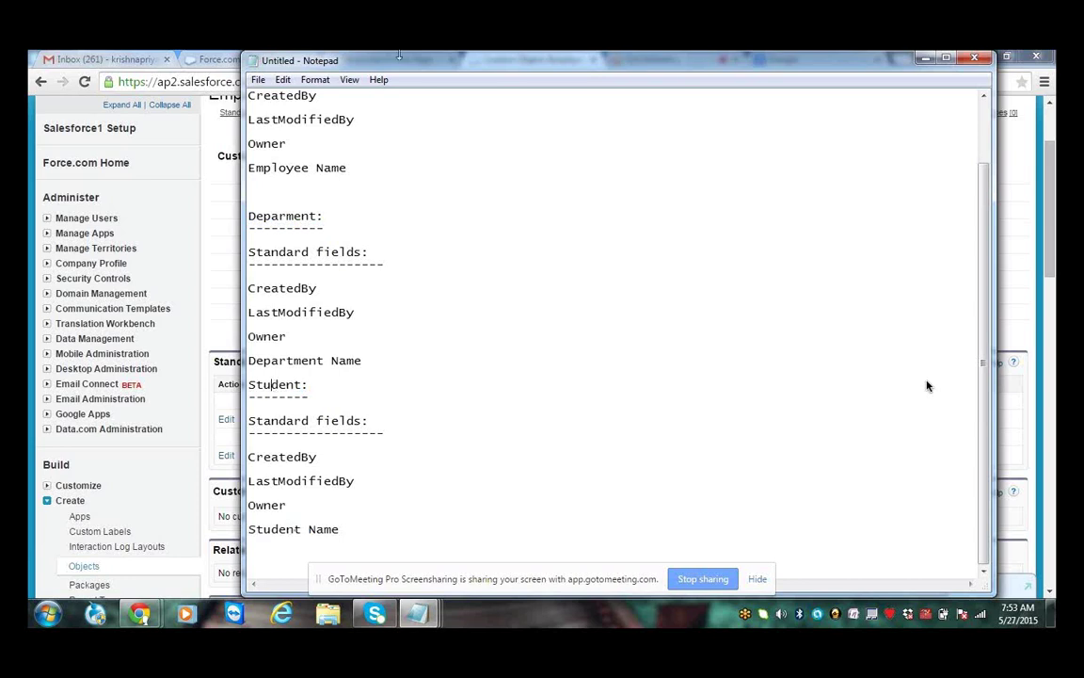
{"action": "left_click_drag", "start_coordinate": [399, 55], "coordinate": [380, 180]}
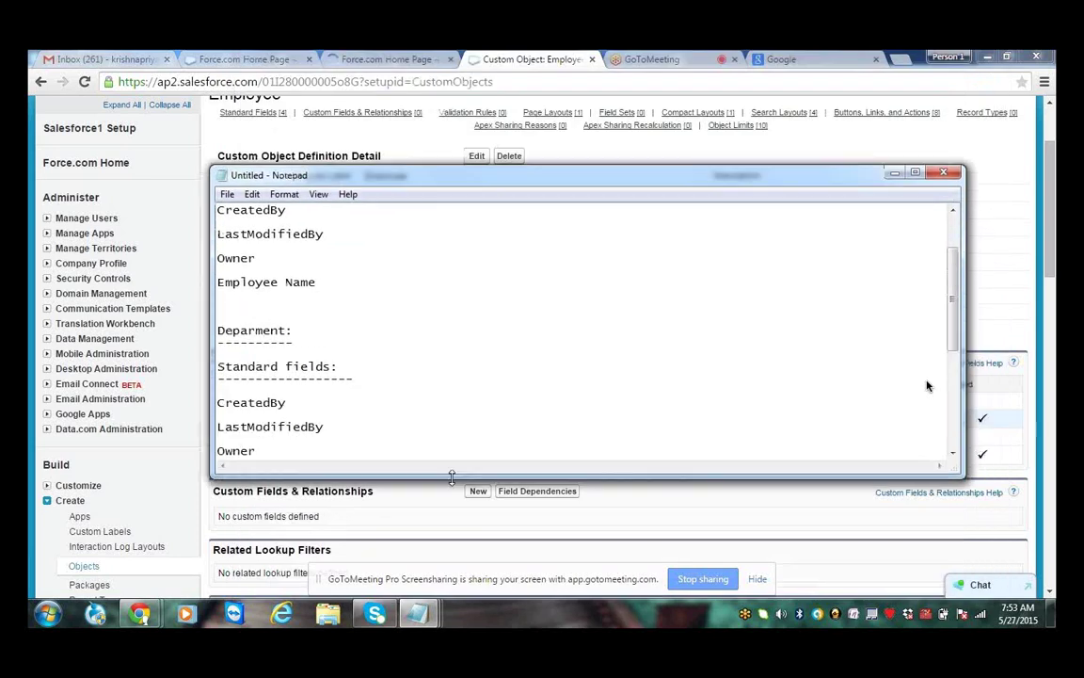
Enlarge the notes window and highlight the CreatedBy–Owner fields and Employee Name
{"action": "left_click_drag", "start_coordinate": [451, 478], "coordinate": [475, 524]}
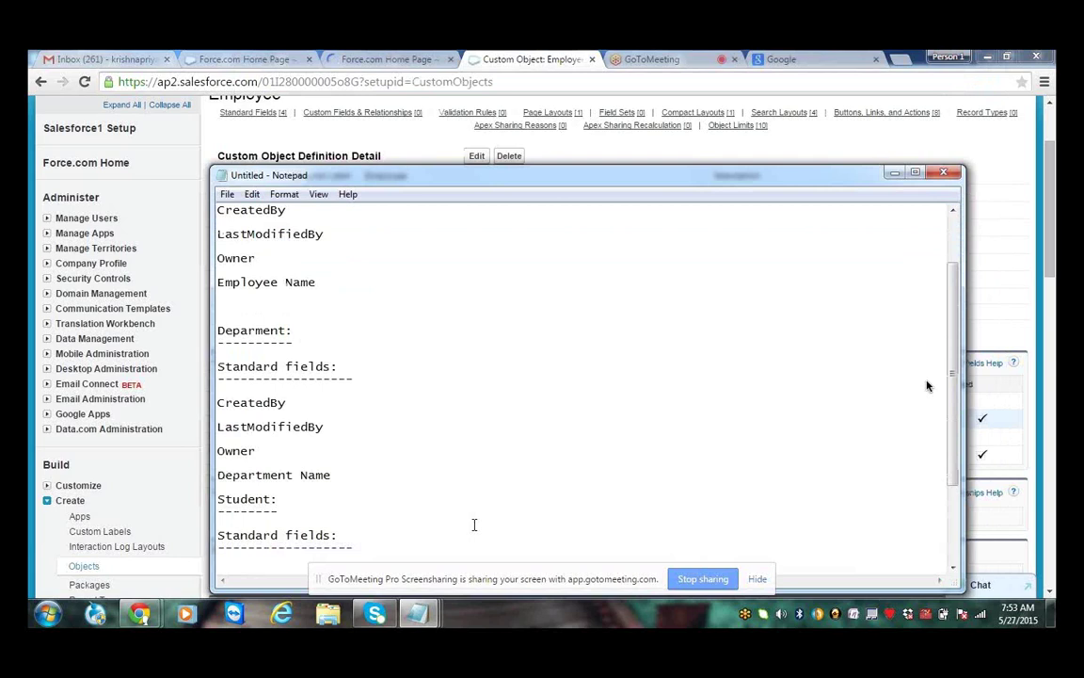
{"action": "scroll", "coordinate": [474, 524], "scroll_direction": "down", "scroll_amount": 4}
{"action": "key", "text": "ctrl+Home"}
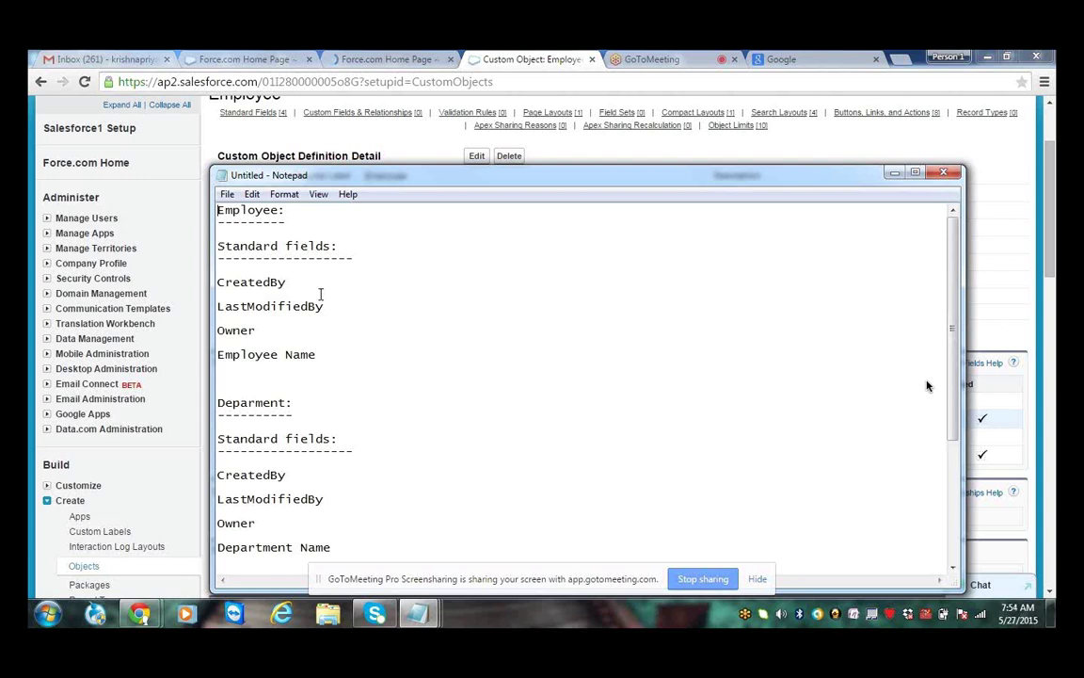
{"action": "left_click_drag", "start_coordinate": [342, 341], "coordinate": [218, 279]}
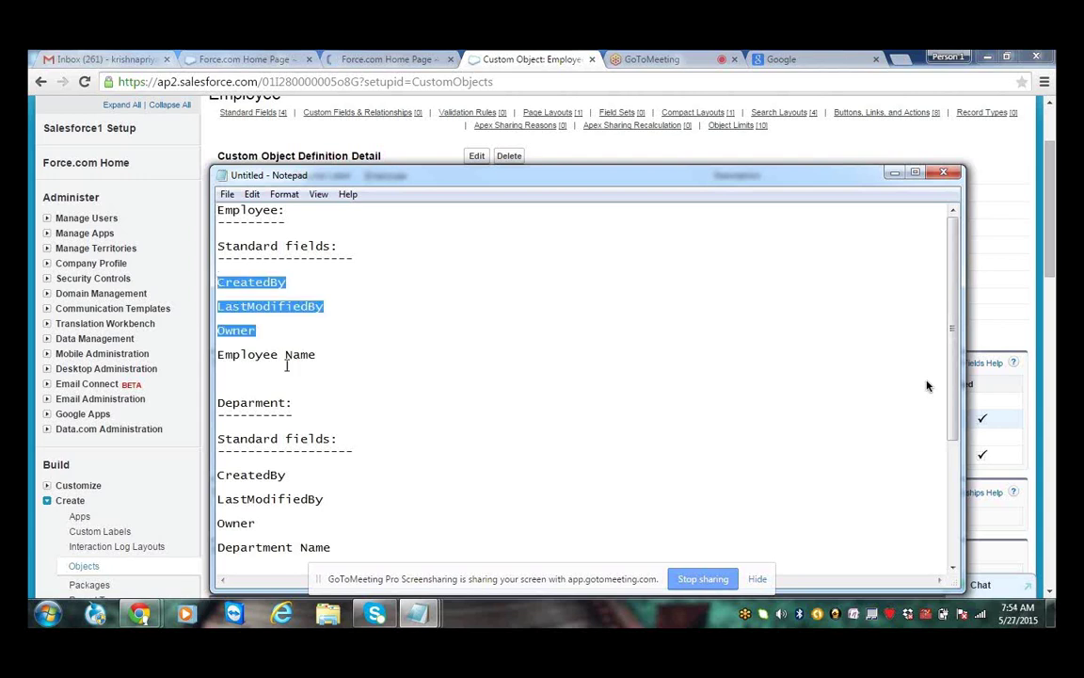
{"action": "left_click", "coordinate": [320, 355]}
{"action": "left_click_drag", "start_coordinate": [320, 355], "coordinate": [216, 351]}
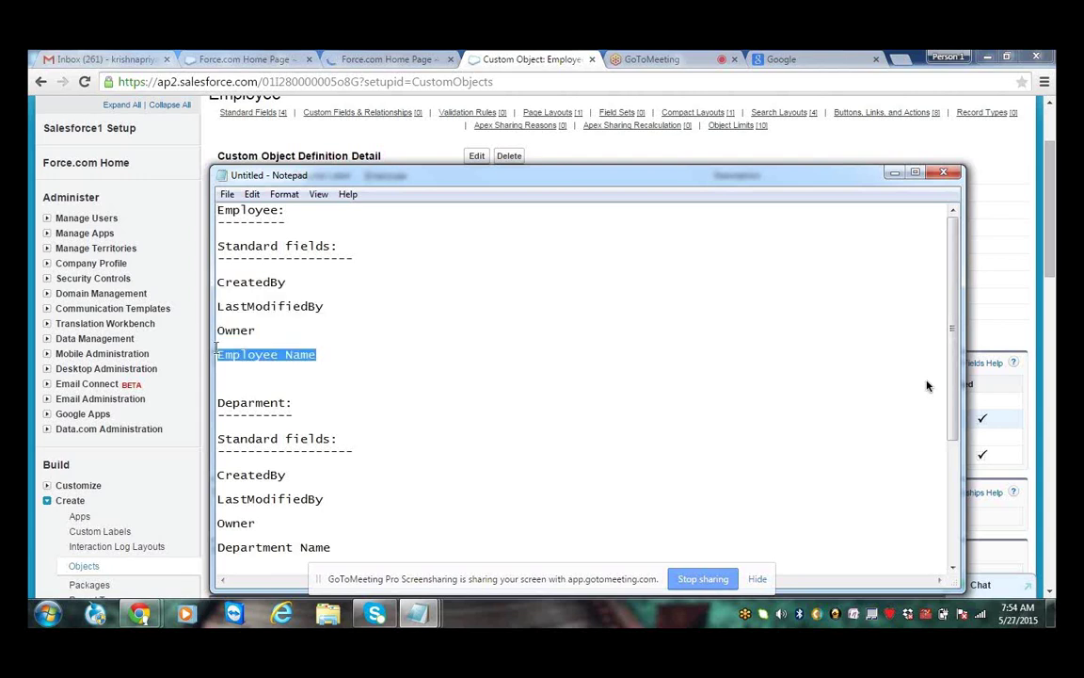
{"action": "left_click", "coordinate": [286, 208]}
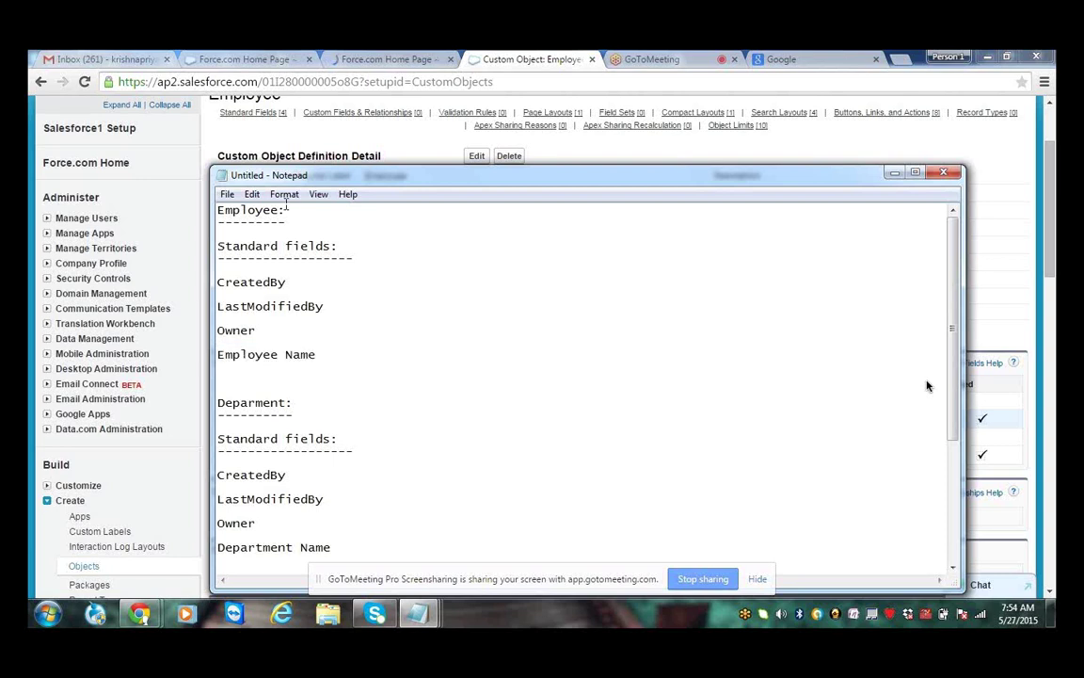
Highlight the Employee heading, then Employee Name and the CreatedBy–Owner fields again
{"action": "left_click_drag", "start_coordinate": [282, 210], "coordinate": [210, 216]}
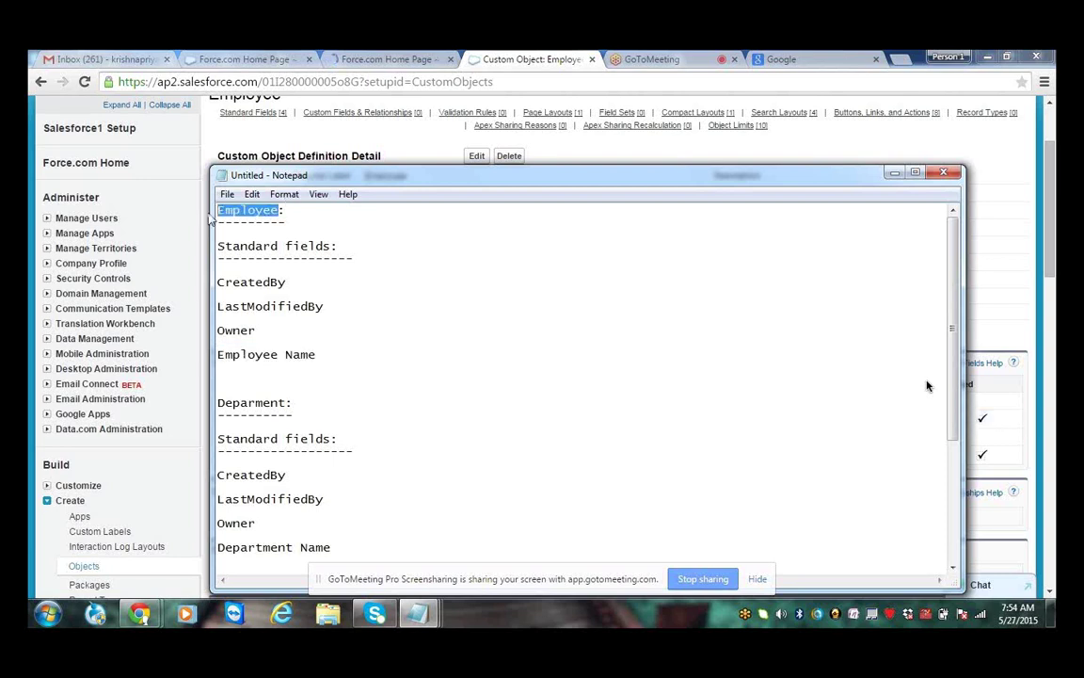
{"action": "left_click", "coordinate": [269, 365]}
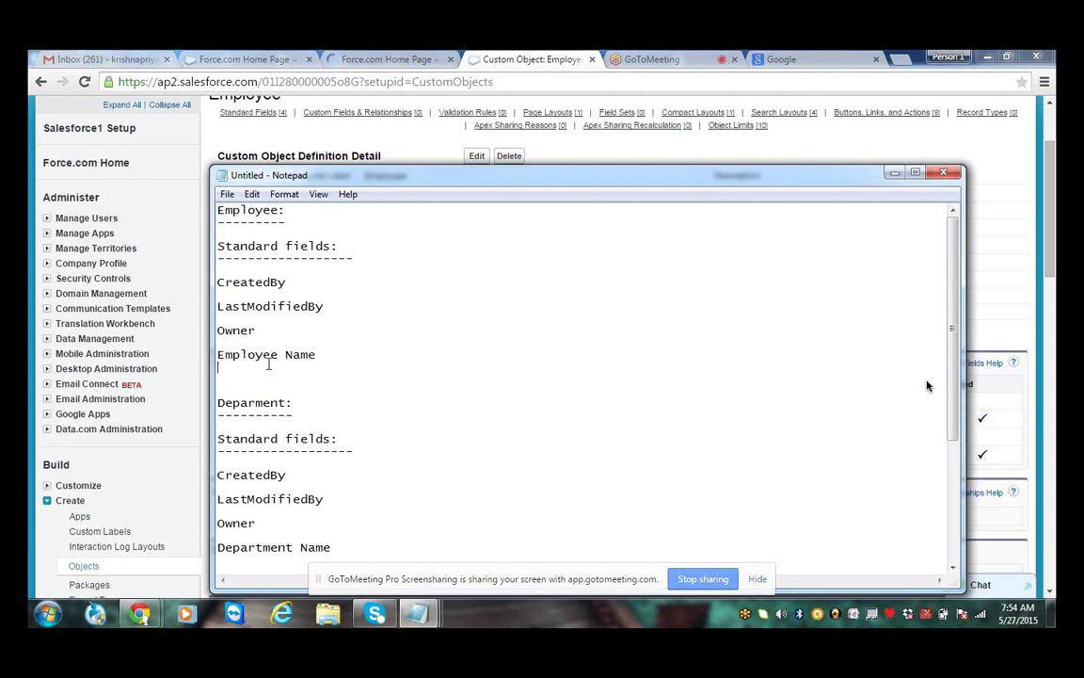
{"action": "left_click_drag", "start_coordinate": [301, 355], "coordinate": [206, 363]}
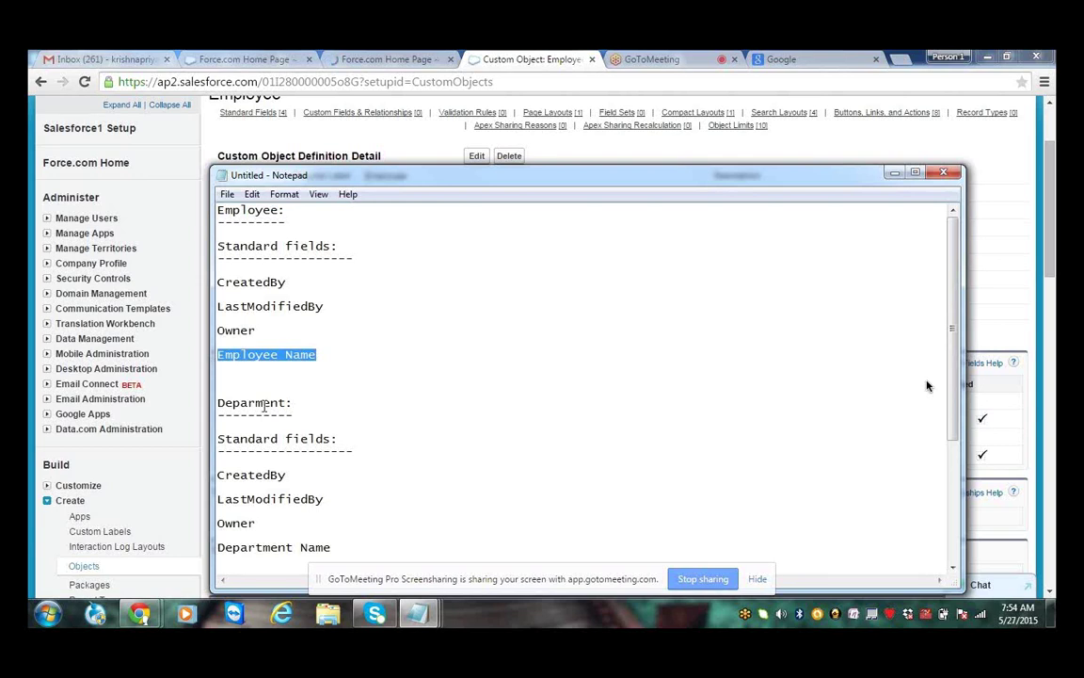
{"action": "left_click", "coordinate": [264, 355]}
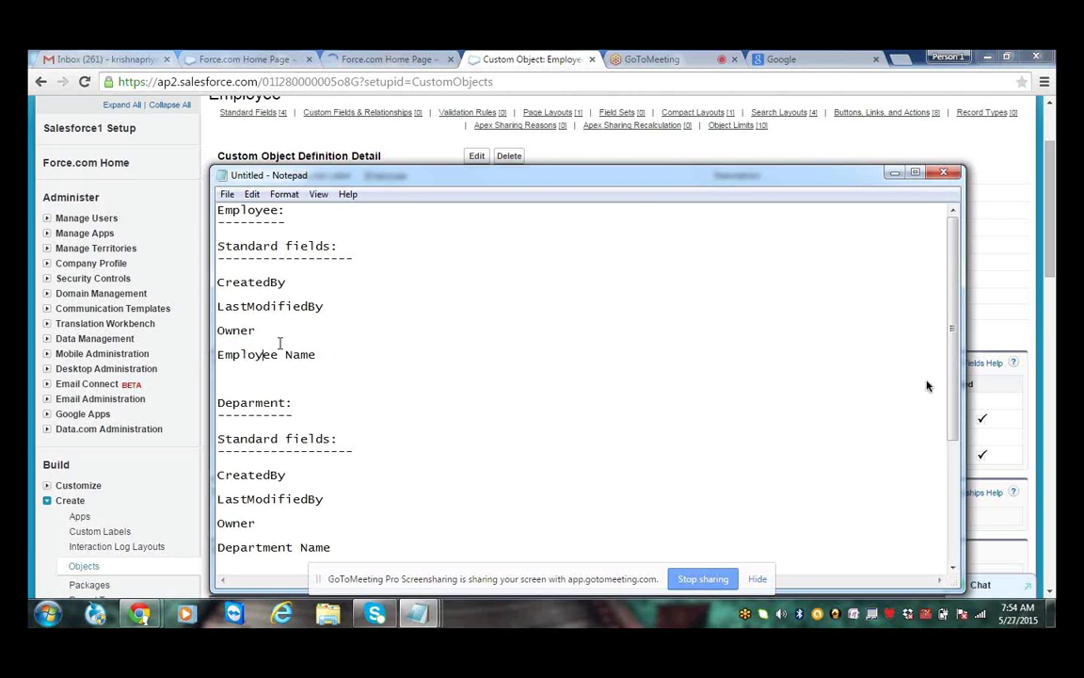
{"action": "left_click_drag", "start_coordinate": [279, 342], "coordinate": [217, 291]}
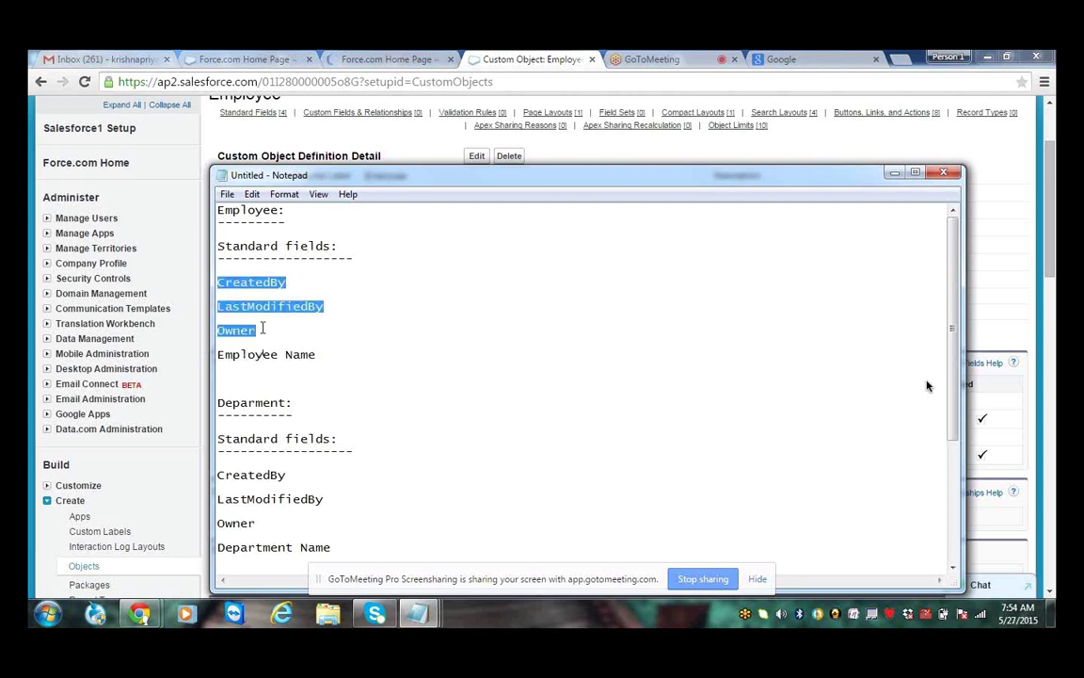
{"action": "left_click", "coordinate": [321, 354]}
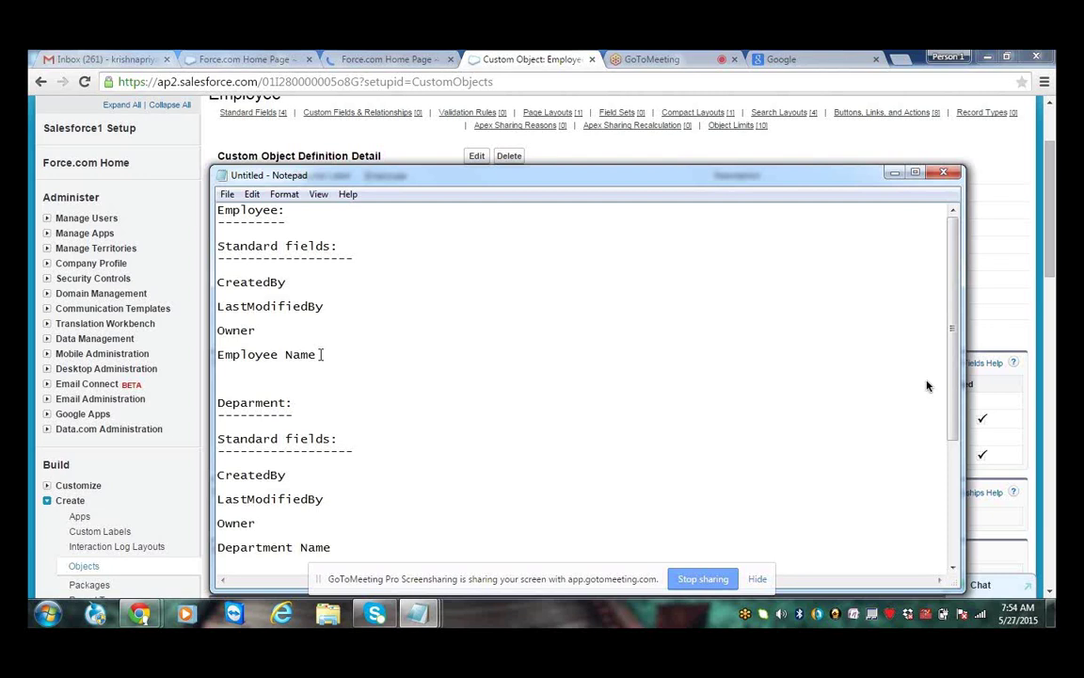
{"action": "left_click_drag", "start_coordinate": [321, 354], "coordinate": [218, 356]}
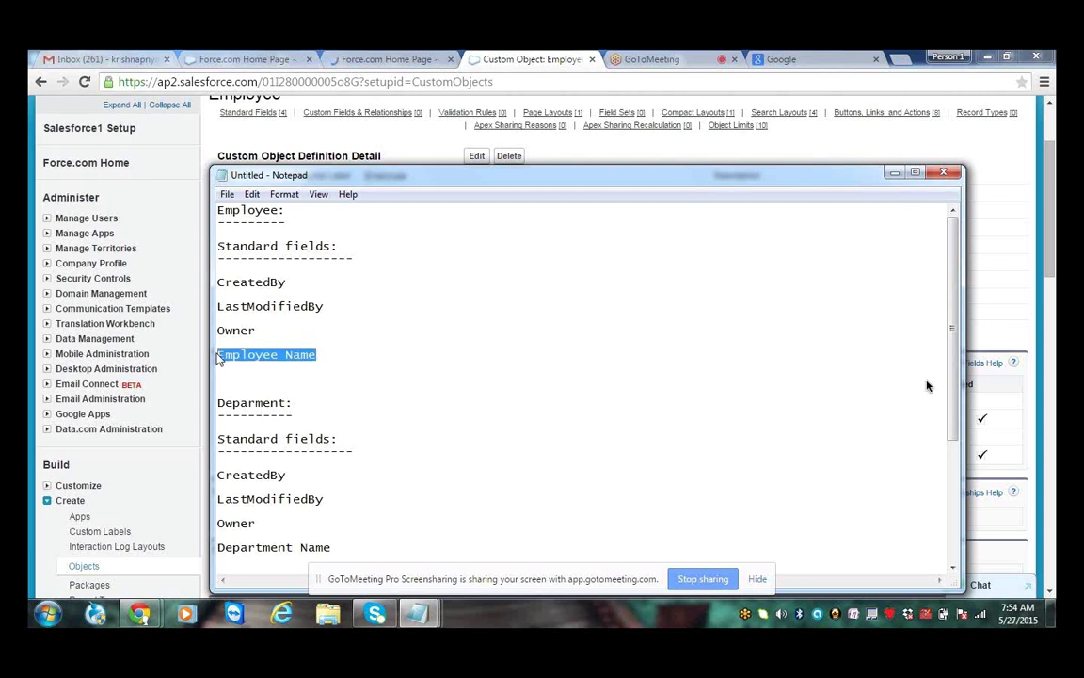
Append '( objectname Name)' after Employee Name and close the untitled notes
{"action": "left_click", "coordinate": [322, 354]}
{"action": "type", "text": "( o"}
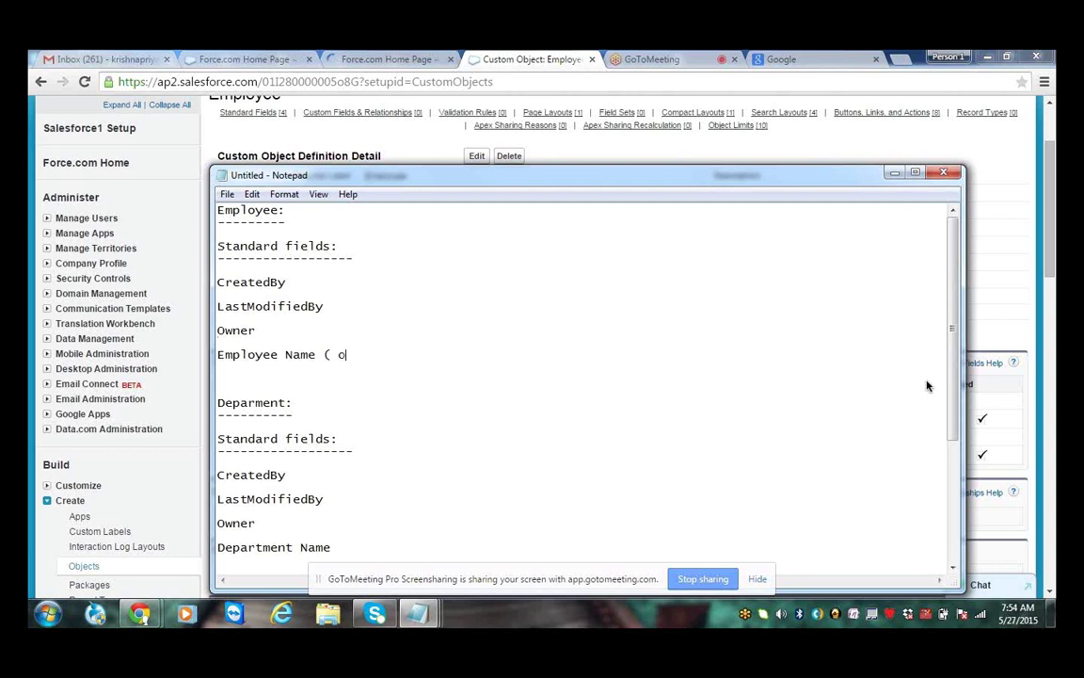
{"action": "type", "text": "bjectname Name"}
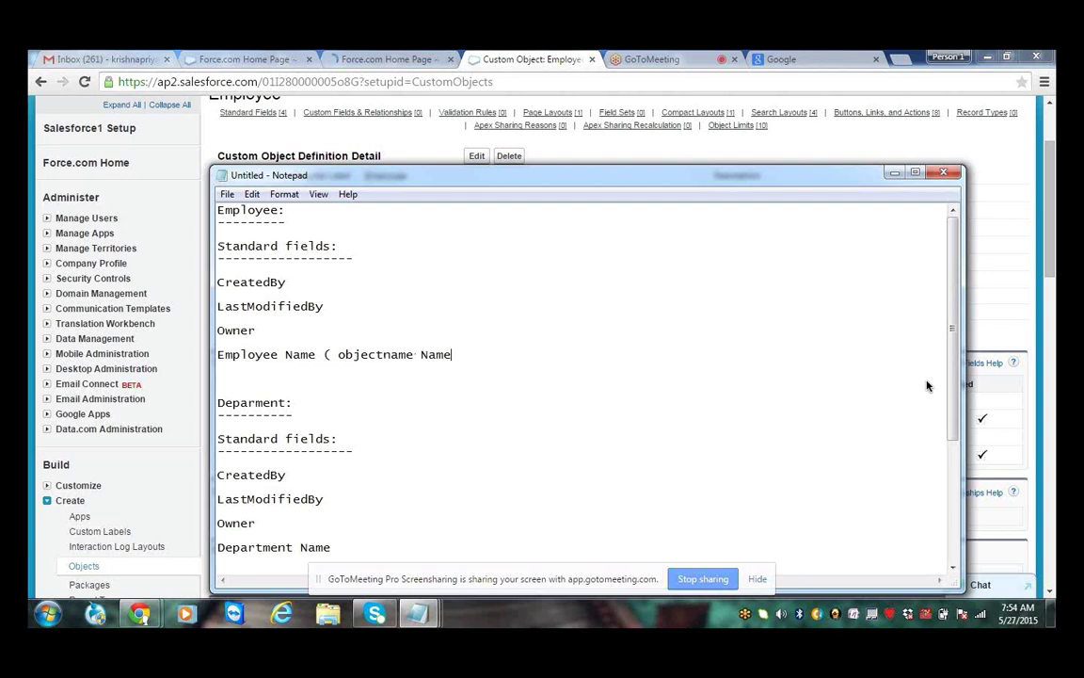
{"action": "type", "text": ")"}
{"action": "left_click", "coordinate": [944, 172]}
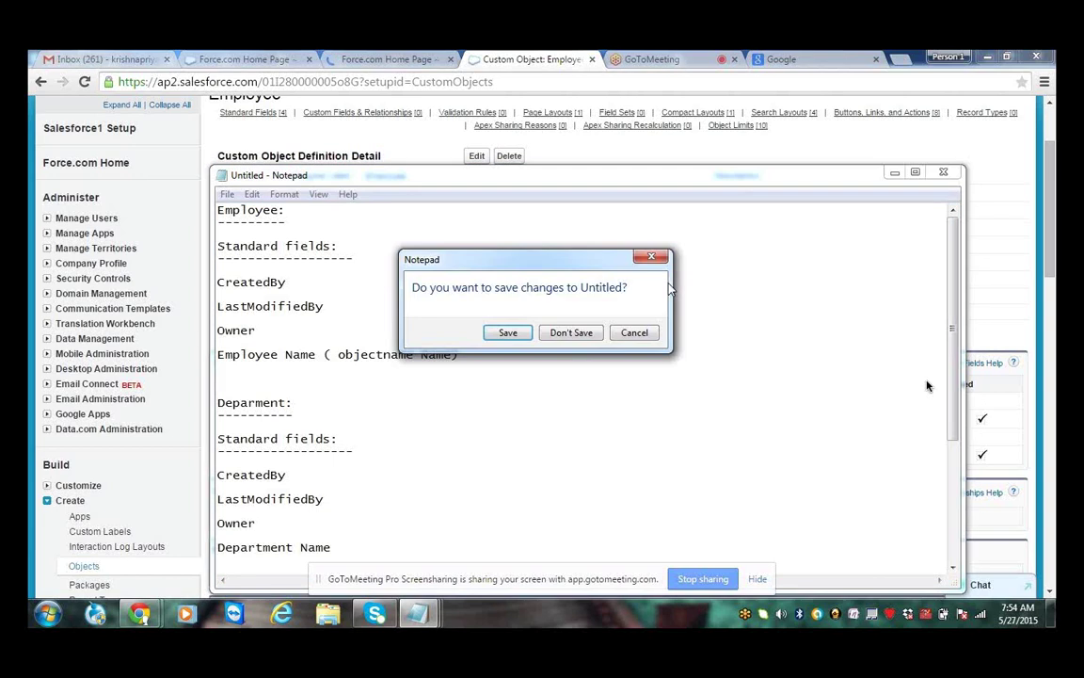
Discard the notes, review the Employee title and standard fields, and preview the Notepad windows
{"action": "left_click", "coordinate": [571, 332]}
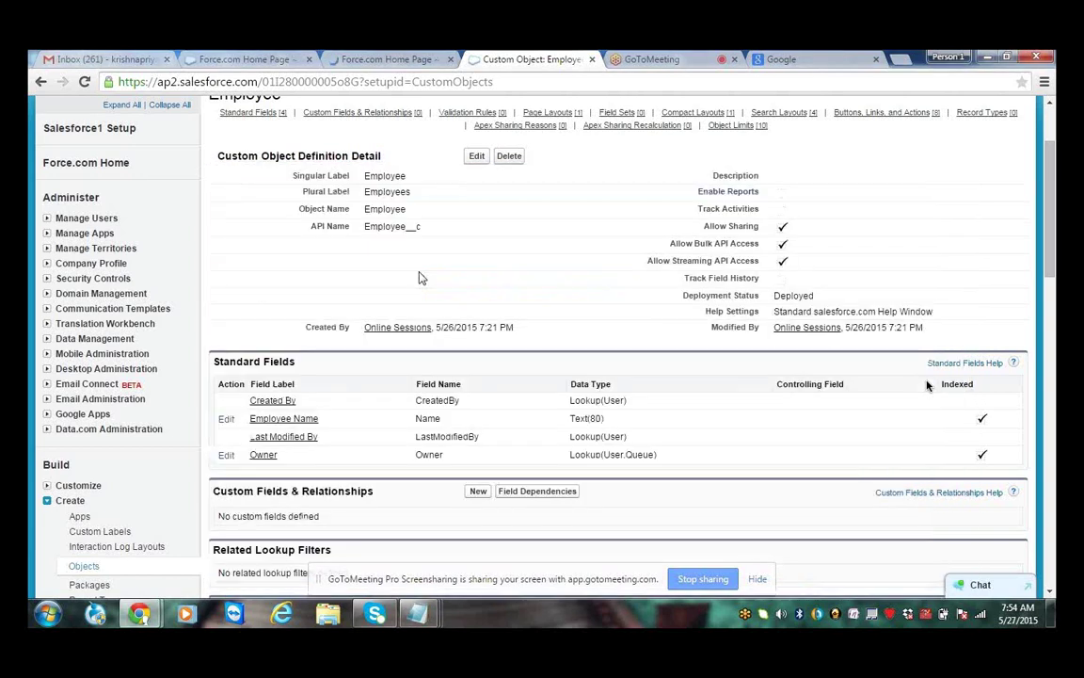
{"action": "scroll", "coordinate": [420, 278], "scroll_direction": "up", "scroll_amount": 1}
{"action": "double_click", "coordinate": [245, 183]}
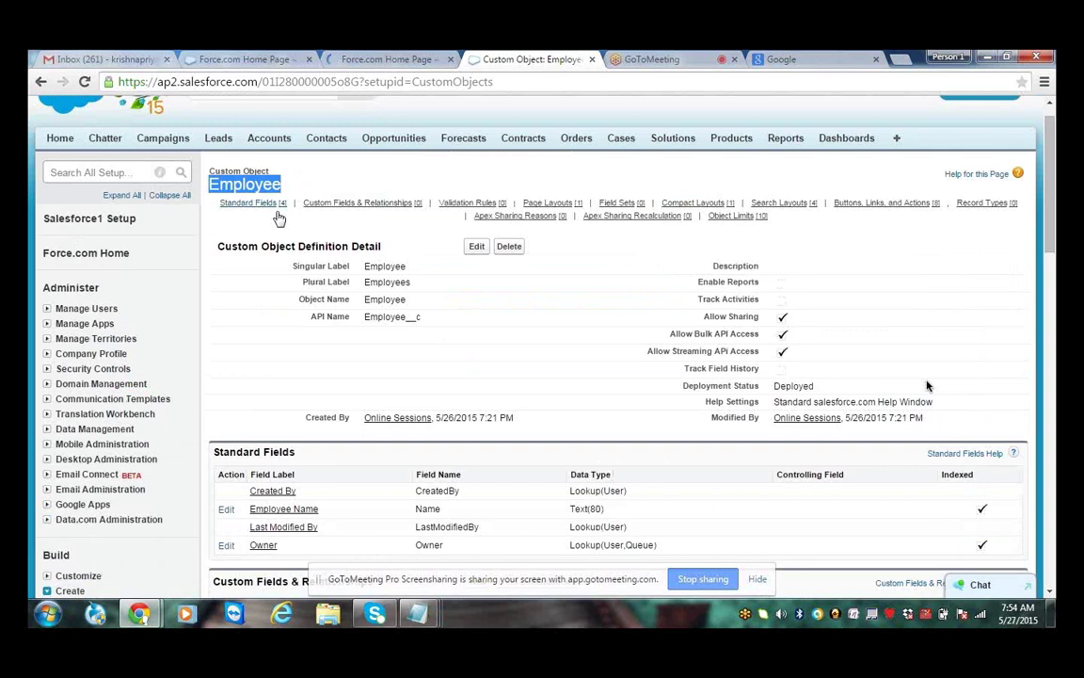
{"action": "left_click", "coordinate": [277, 240]}
{"action": "scroll", "coordinate": [275, 257], "scroll_direction": "down", "scroll_amount": 1}
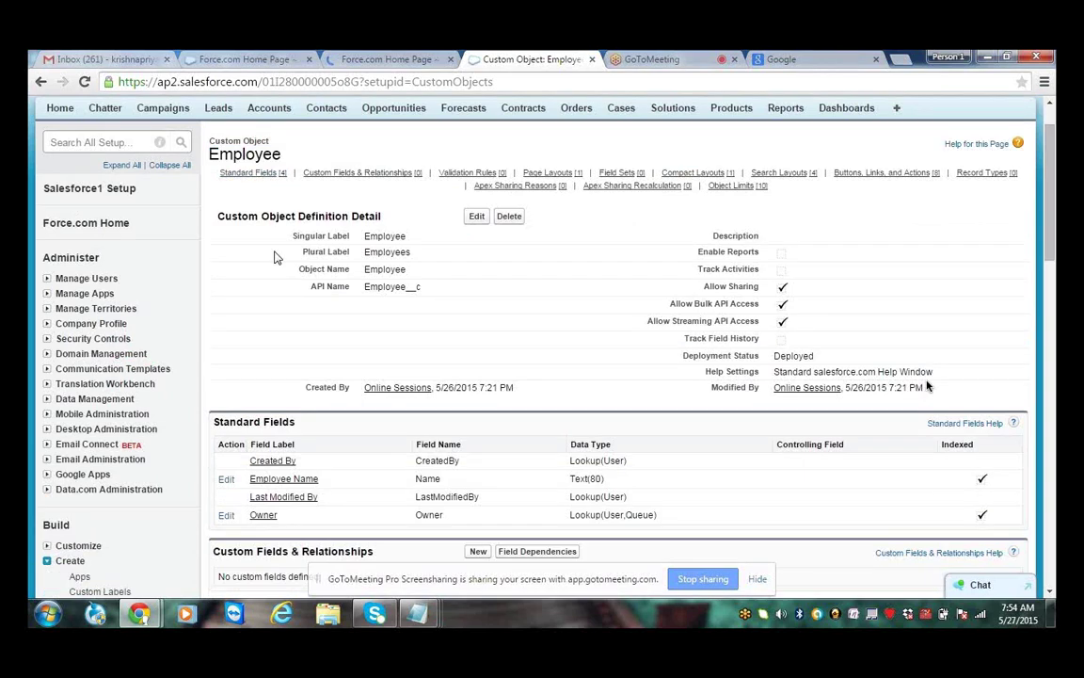
{"action": "scroll", "coordinate": [274, 257], "scroll_direction": "down", "scroll_amount": 3}
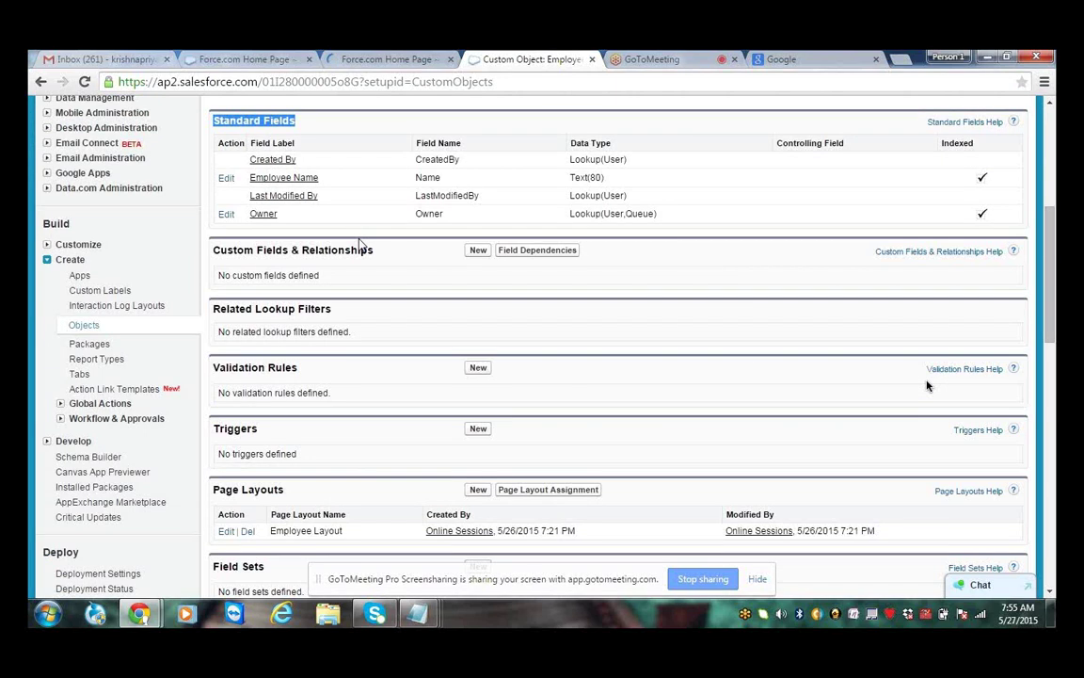
{"action": "left_click", "coordinate": [419, 614]}
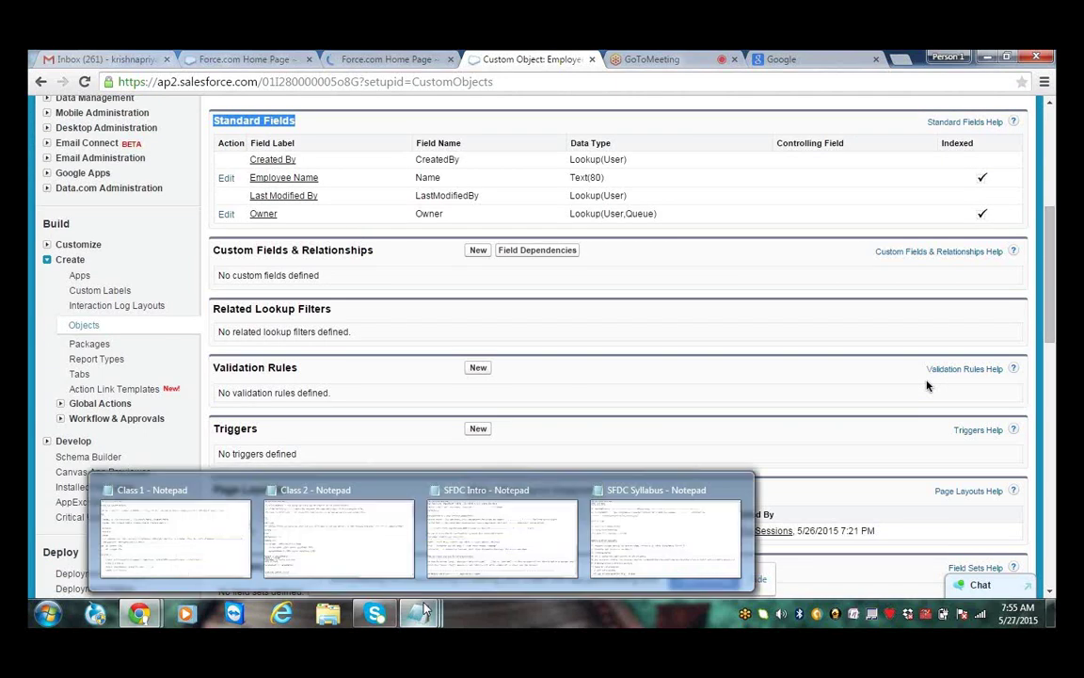
In the Class 1 notes, highlight each Employee__c field: eno, salary, designation, email id, ssn number, shift allowances
{"action": "left_click", "coordinate": [175, 537]}
{"action": "scroll", "coordinate": [926, 385], "scroll_direction": "down", "scroll_amount": 2}
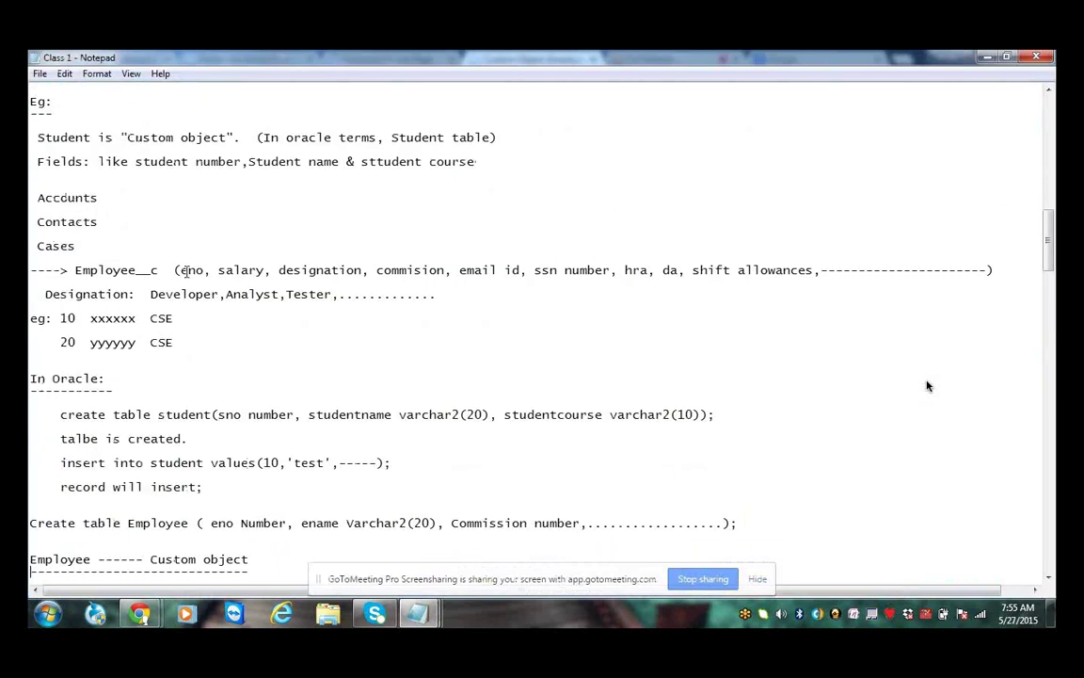
{"action": "left_click_drag", "start_coordinate": [185, 270], "coordinate": [209, 269]}
{"action": "double_click", "coordinate": [220, 270]}
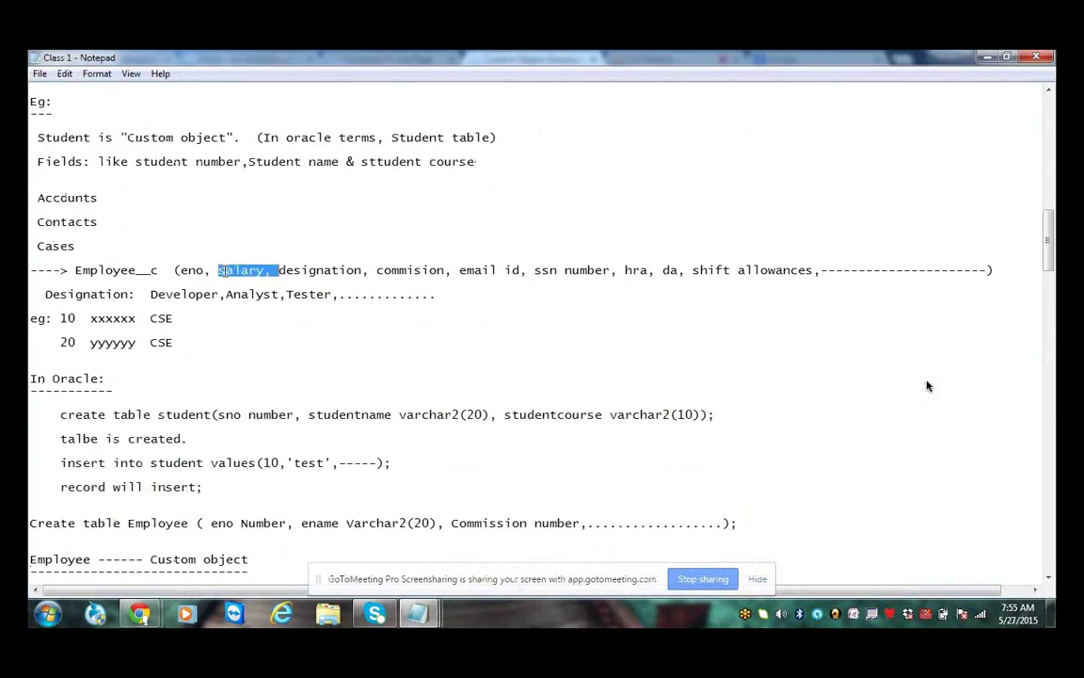
{"action": "double_click", "coordinate": [320, 270]}
{"action": "left_click", "coordinate": [463, 271]}
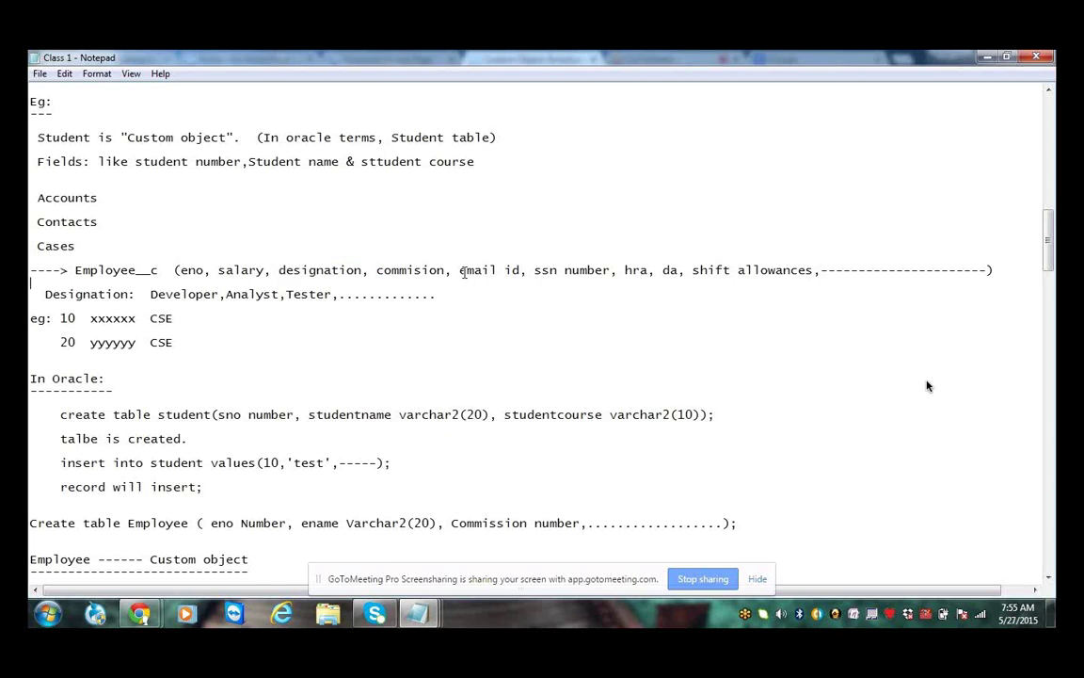
{"action": "left_click_drag", "start_coordinate": [461, 271], "coordinate": [523, 270]}
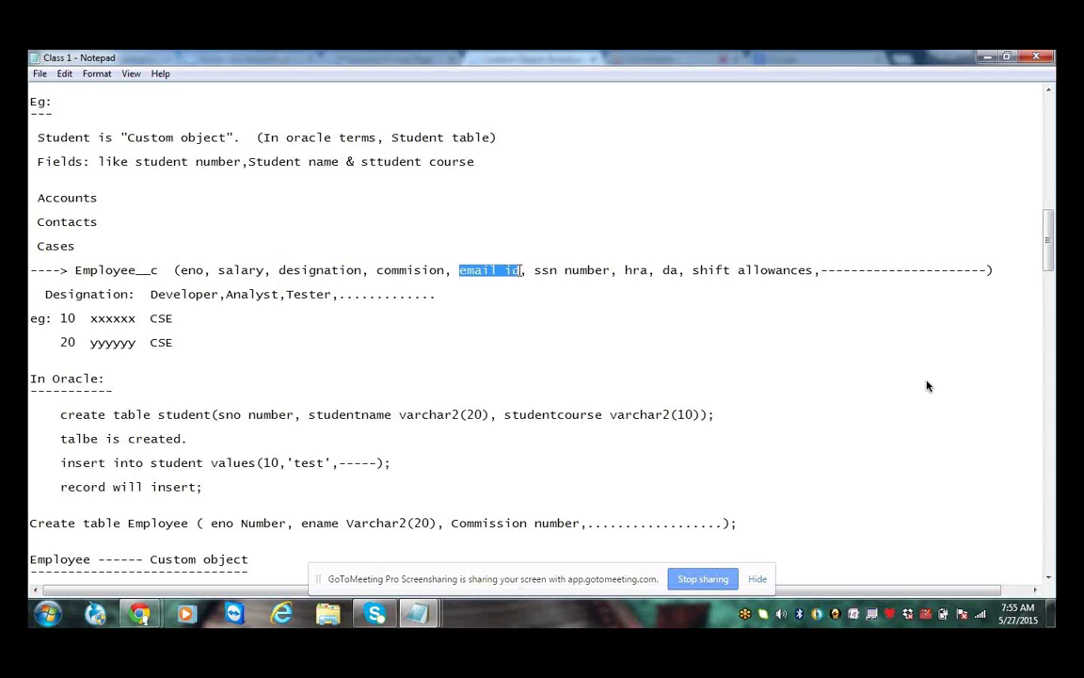
{"action": "left_click", "coordinate": [533, 273]}
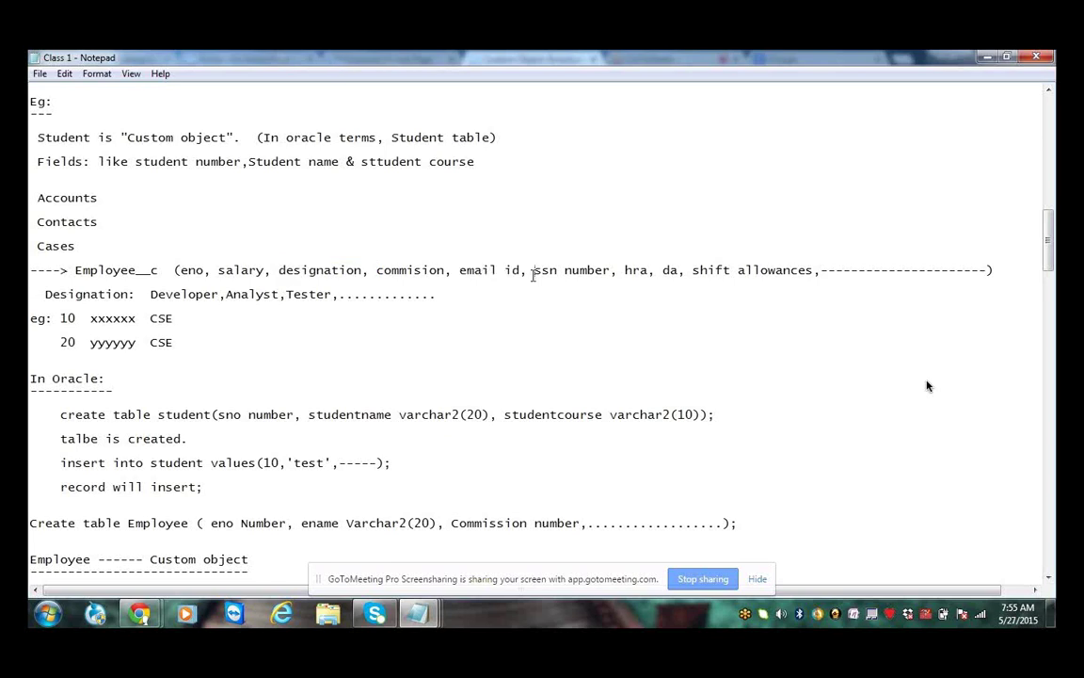
{"action": "left_click_drag", "start_coordinate": [533, 273], "coordinate": [614, 270]}
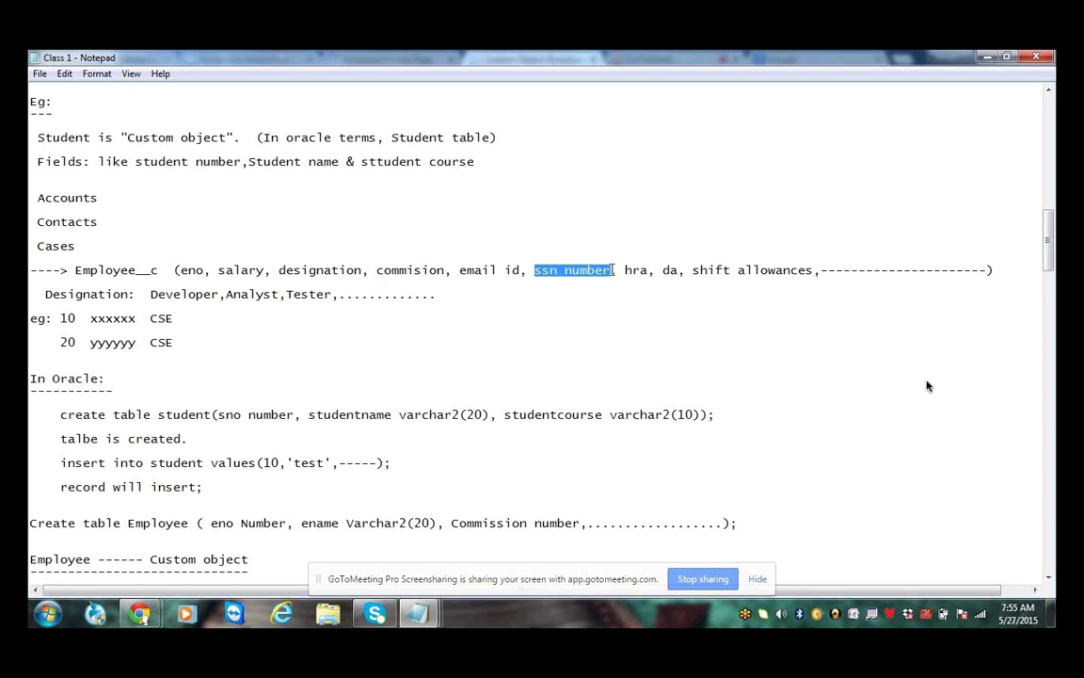
{"action": "left_click_drag", "start_coordinate": [699, 270], "coordinate": [809, 270]}
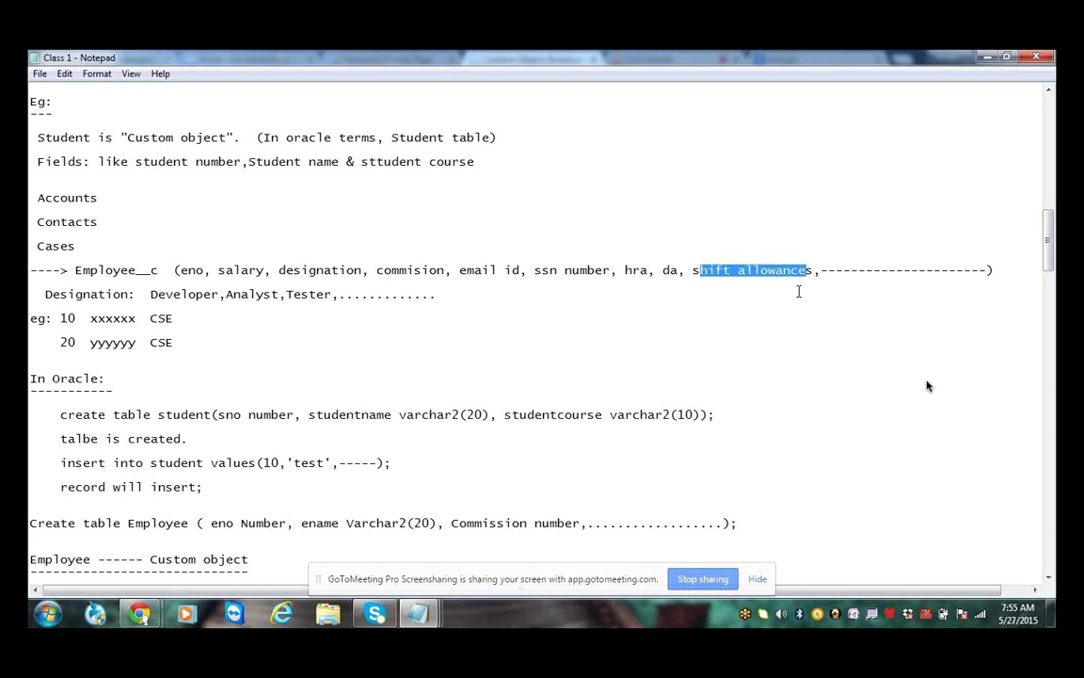
{"action": "left_click_drag", "start_coordinate": [813, 270], "coordinate": [687, 271]}
{"action": "left_click", "coordinate": [615, 325]}
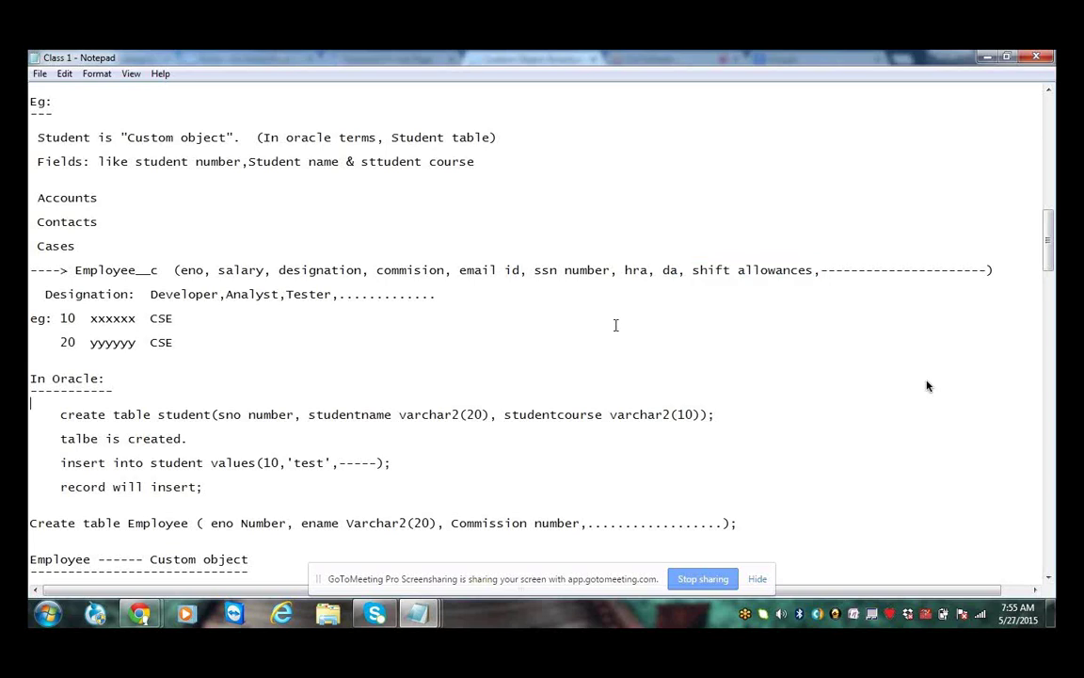
Scroll down to the data types list, through the 10) Percent entry
{"action": "key", "text": "Page_Down"}
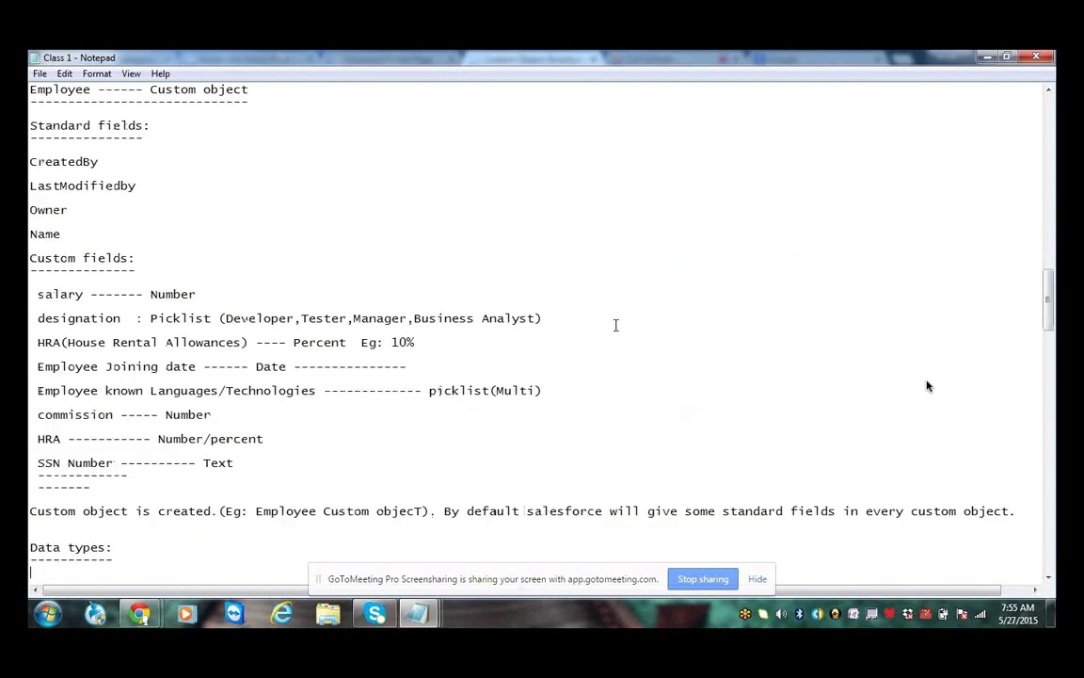
{"action": "scroll", "coordinate": [927, 386], "scroll_direction": "down", "scroll_amount": 5}
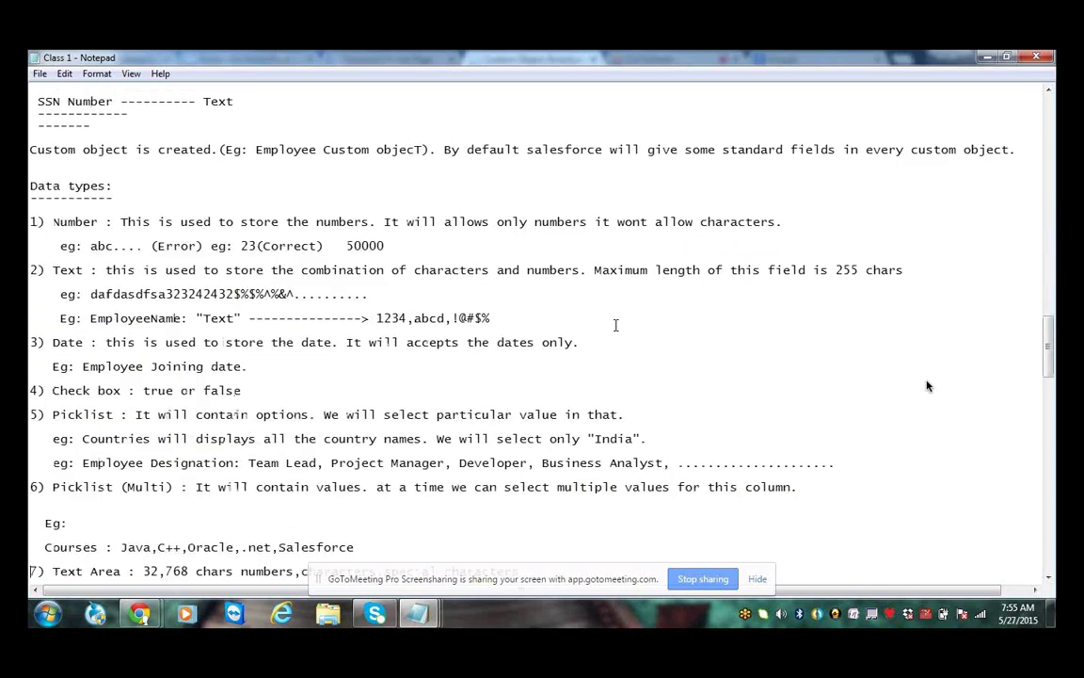
{"action": "key", "text": "Down"}
{"action": "key", "text": "Down"}
{"action": "key", "text": "Down"}
{"action": "key", "text": "Down"}
{"action": "key", "text": "Down"}
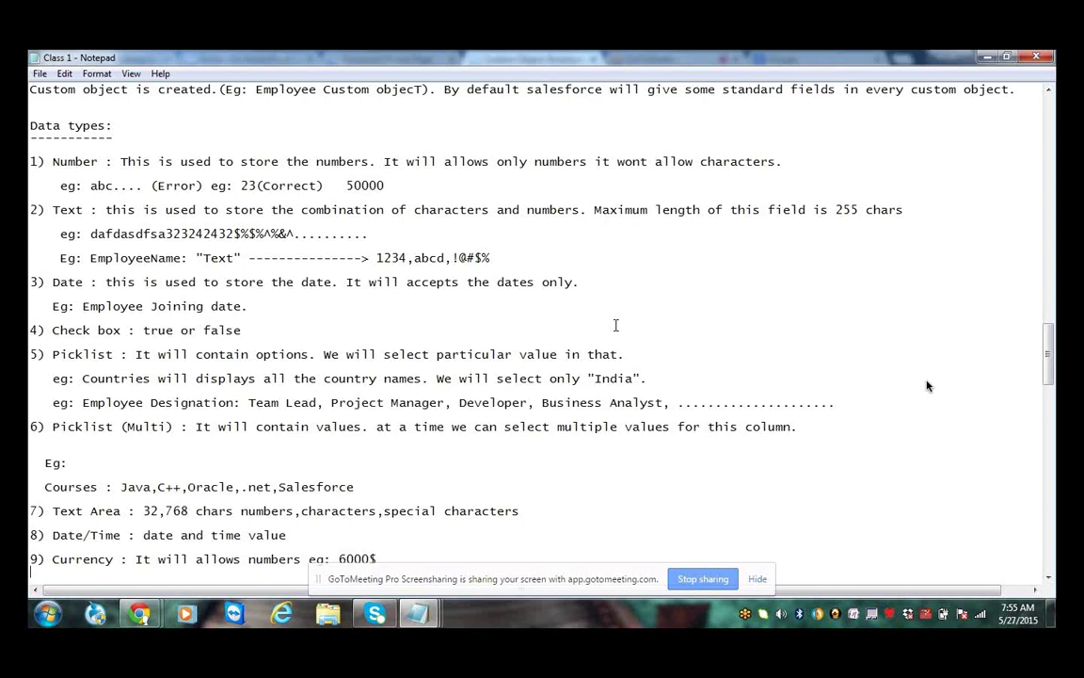
{"action": "key", "text": "Down"}
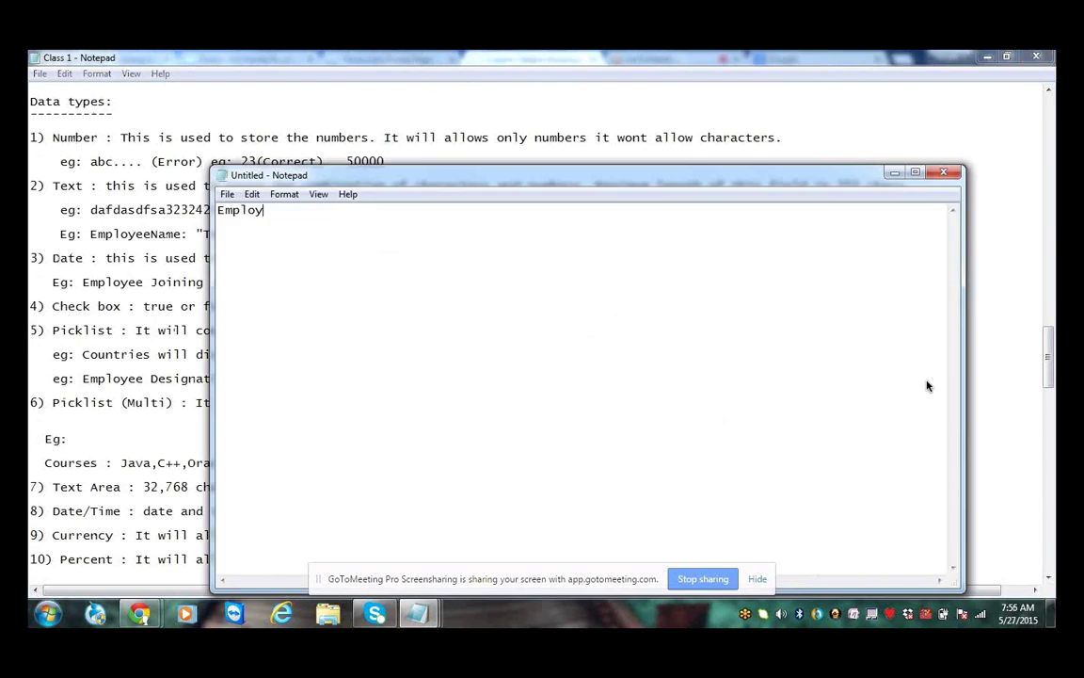
Type an underlined Employee: heading listing i) empno, salary, commission and ssnnumber on separate lines
{"action": "type", "text": "ee:"}
{"action": "key", "text": "Return"}
{"action": "type", "text": "-----------"}
{"action": "key", "text": "Return"}
{"action": "key", "text": "Return"}
{"action": "type", "text": "i) em"}
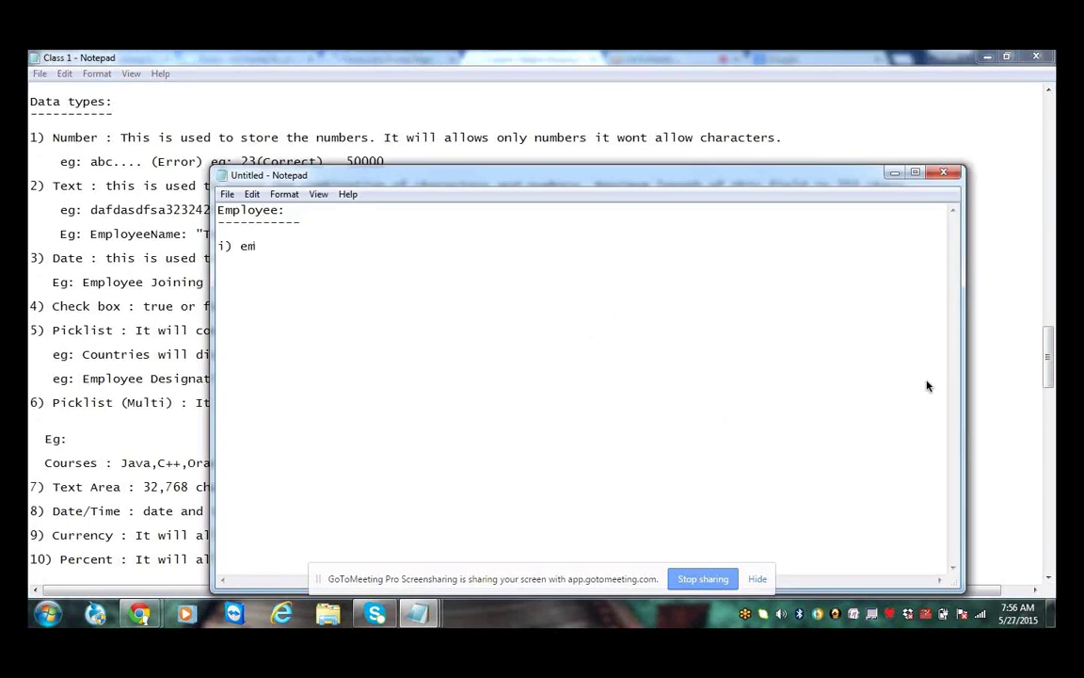
{"action": "type", "text": "pno"}
{"action": "key", "text": "Return"}
{"action": "type", "text": "salary"}
{"action": "key", "text": "Return"}
{"action": "type", "text": "commission"}
{"action": "key", "text": "Return"}
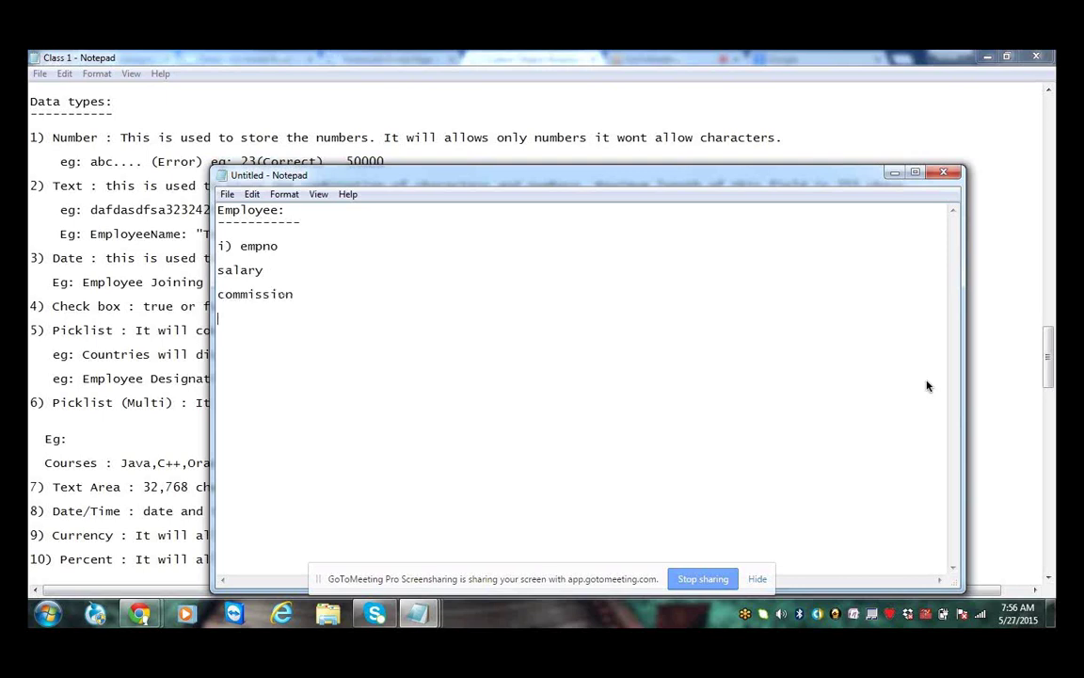
{"action": "type", "text": "ssnnumber"}
Add a row of dashes after empno
{"action": "key", "text": "Home"}
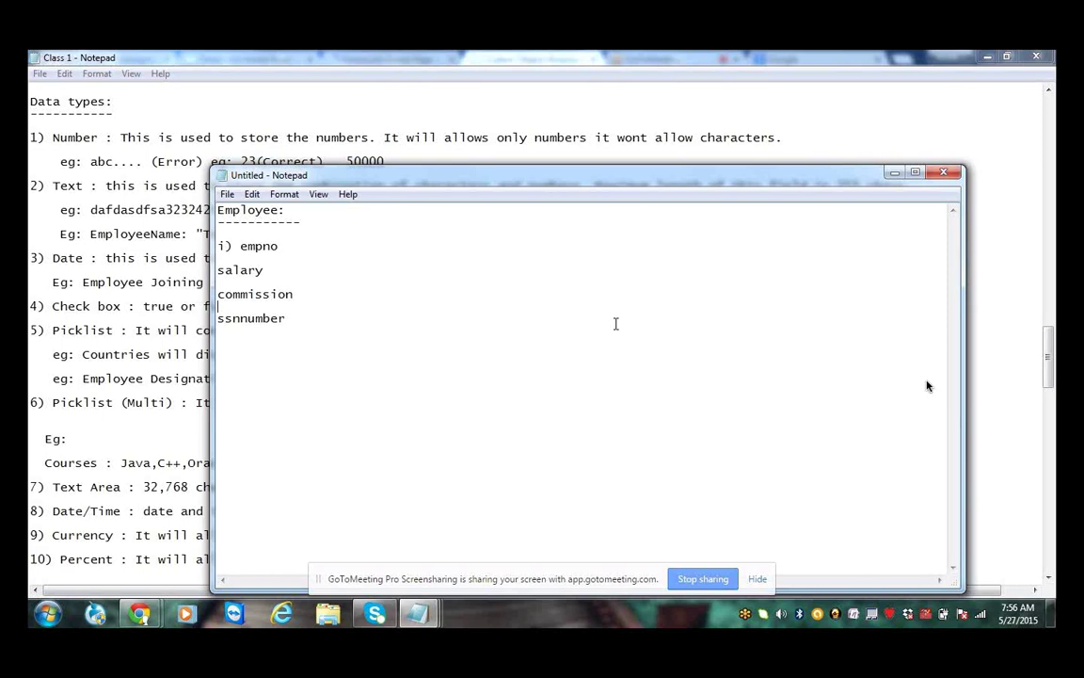
{"action": "key", "text": "Up"}
{"action": "key", "text": "Up"}
{"action": "key", "text": "Up"}
{"action": "key", "text": "Up"}
{"action": "key", "text": "Up"}
{"action": "key", "text": "End"}
{"action": "type", "text": "----------------------------"}
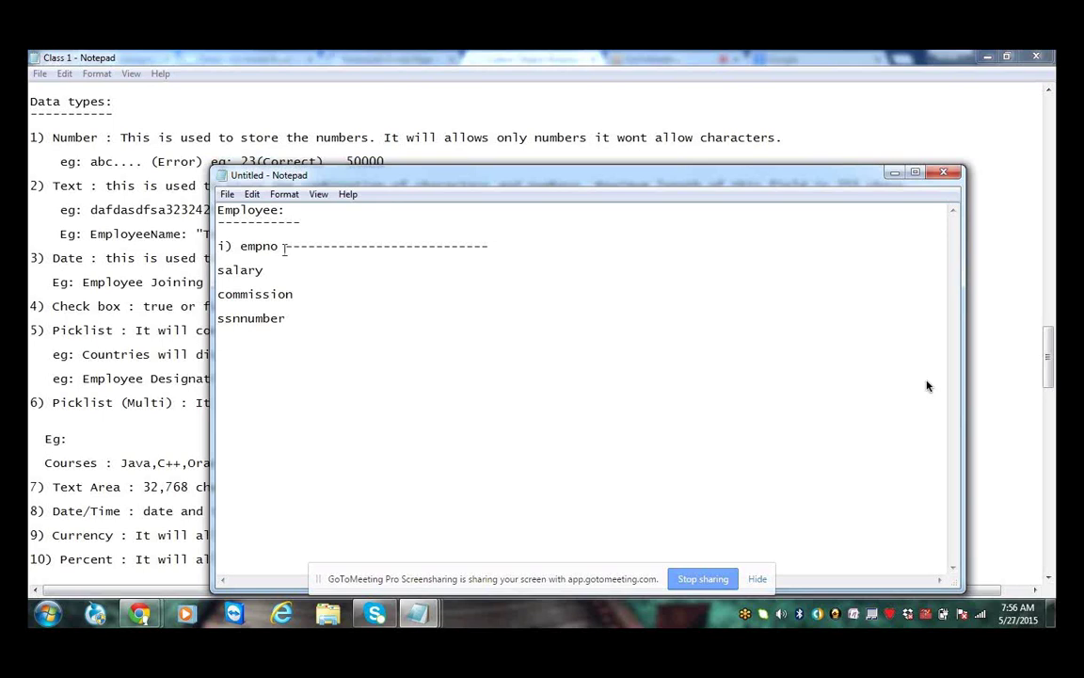
Mark empno as Number with examples '120,100 ---- correct' and '120A ------ wrong'
{"action": "left_click_drag", "start_coordinate": [283, 248], "coordinate": [235, 248]}
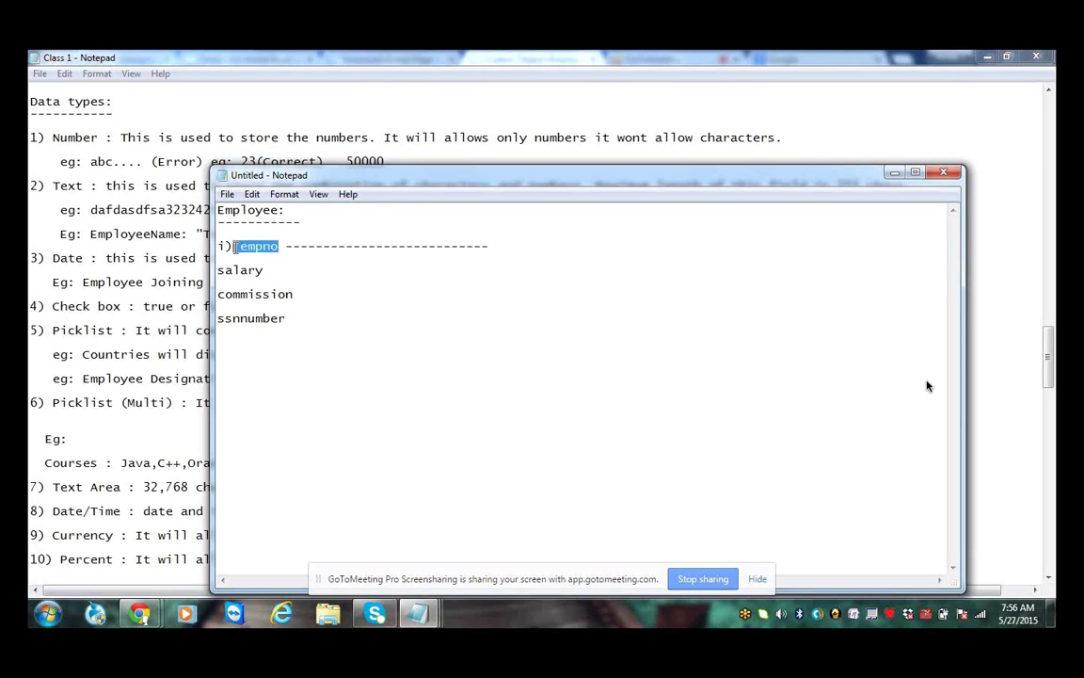
{"action": "left_click", "coordinate": [503, 249]}
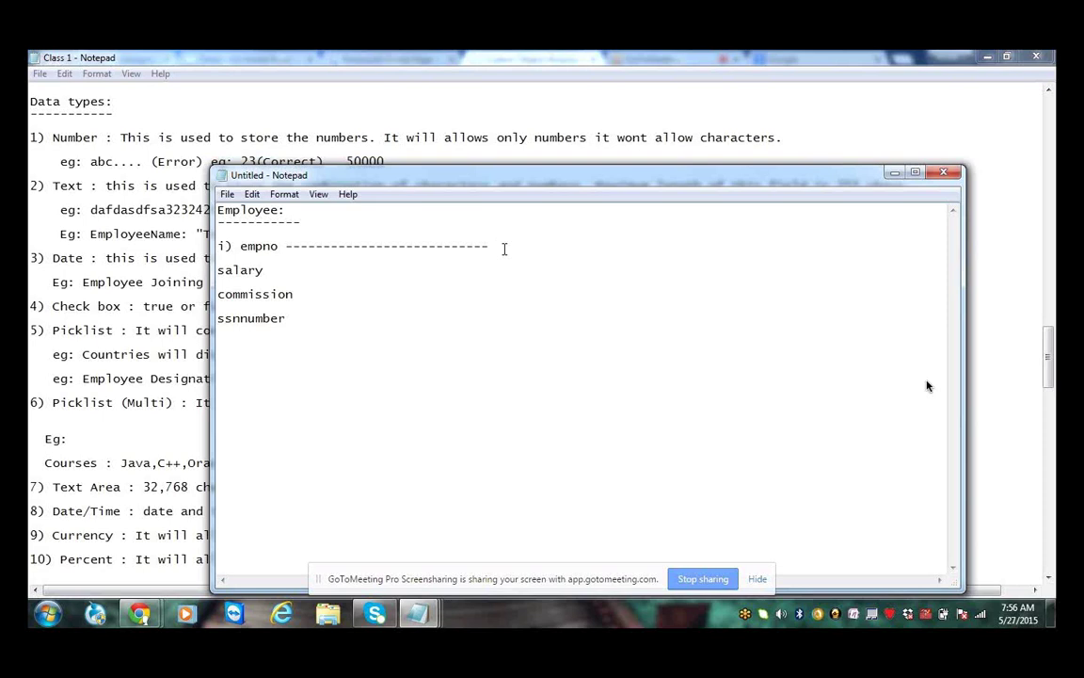
{"action": "type", "text": "120,100 ---- corr"}
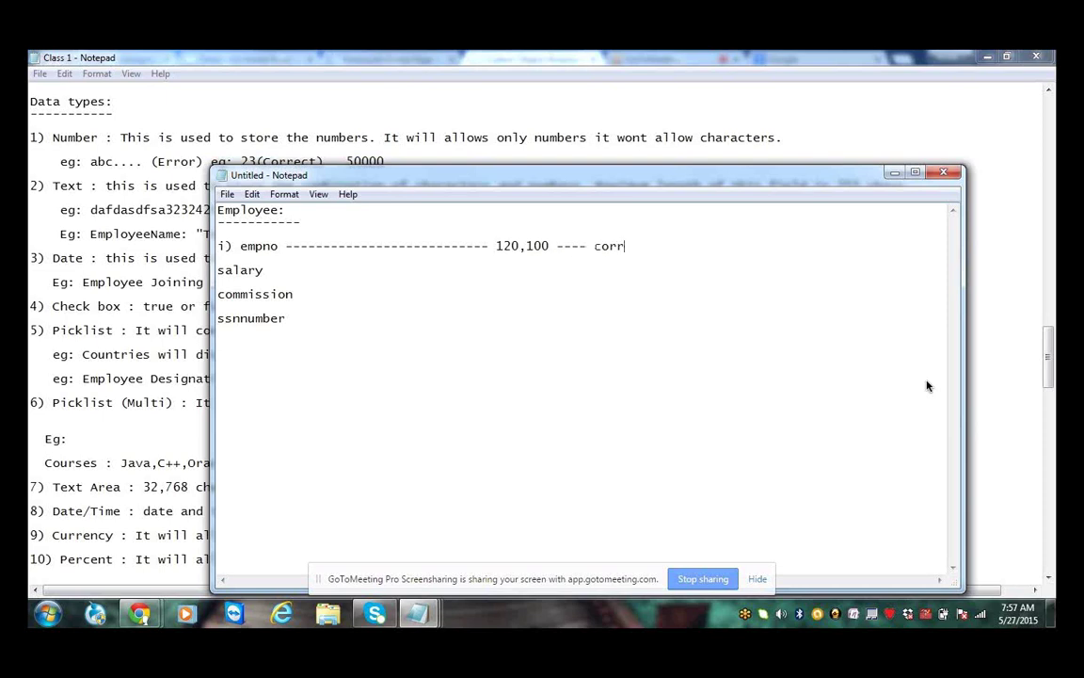
{"action": "type", "text": "ect  120A ------ w"}
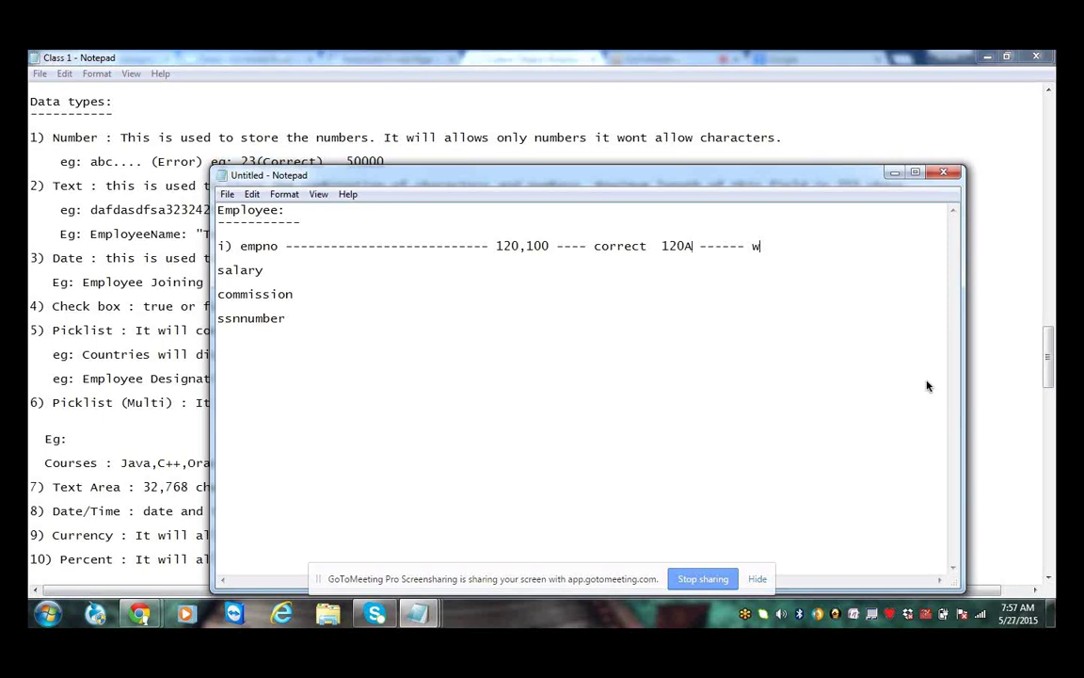
{"action": "type", "text": "rong"}
{"action": "double_click", "coordinate": [496, 245]}
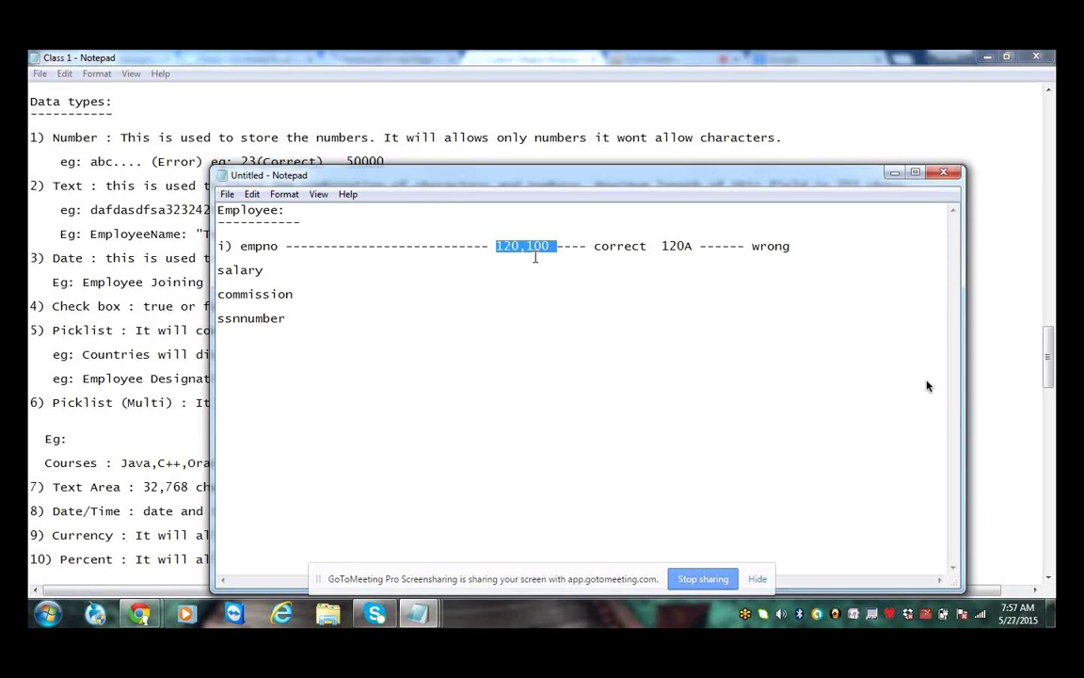
{"action": "left_click", "coordinate": [375, 250]}
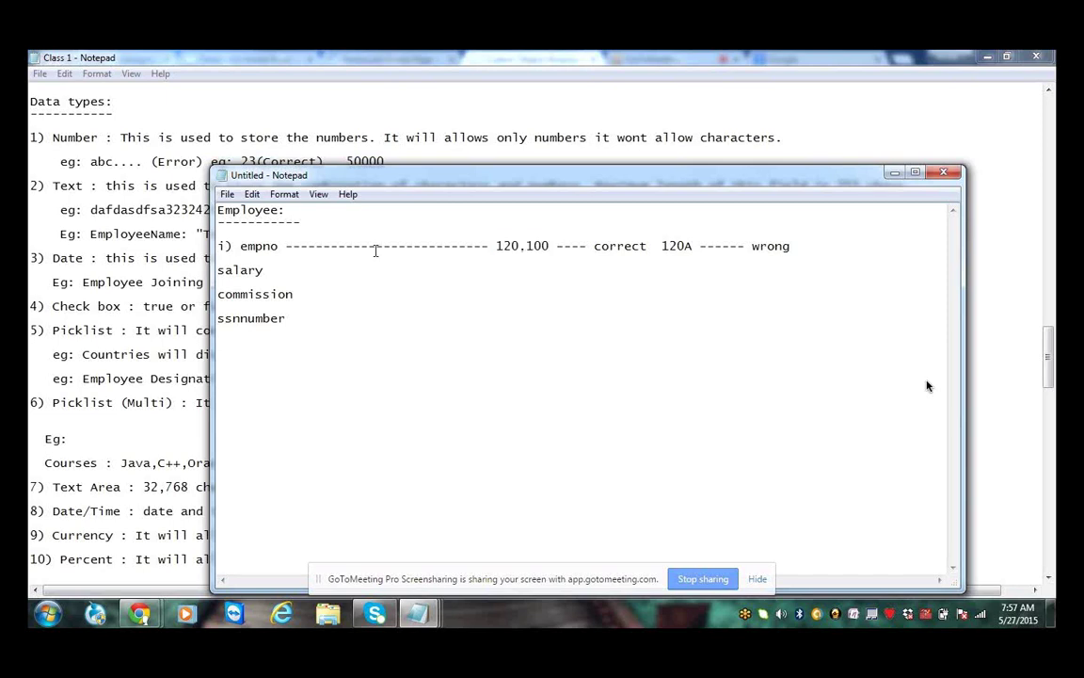
{"action": "type", "text": "Numb"}
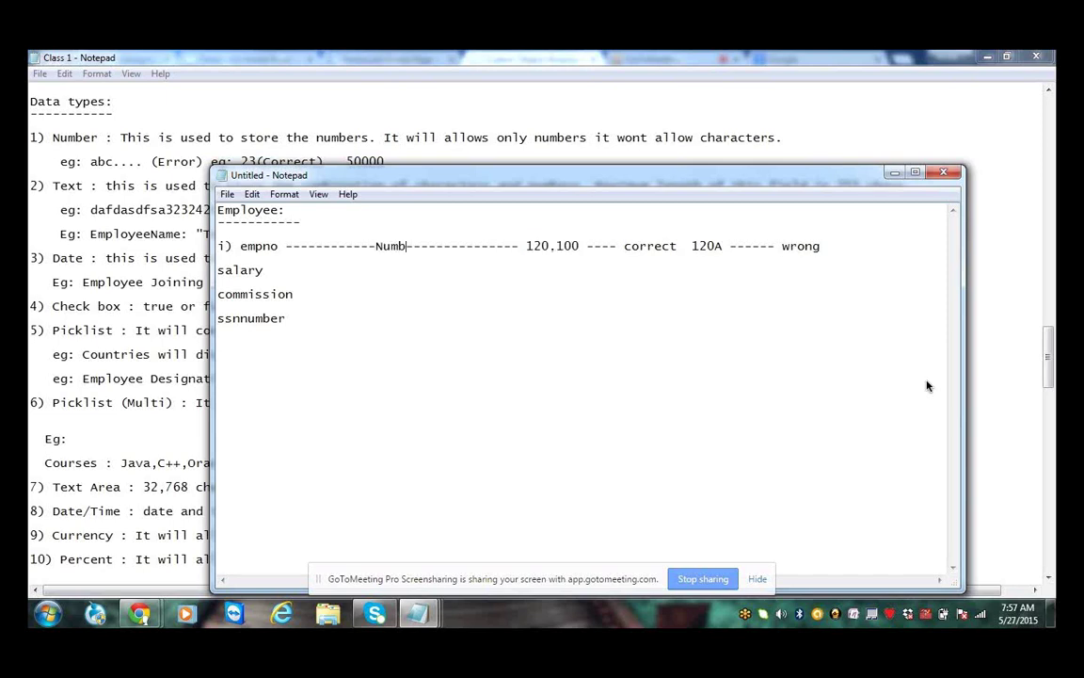
{"action": "type", "text": "er"}
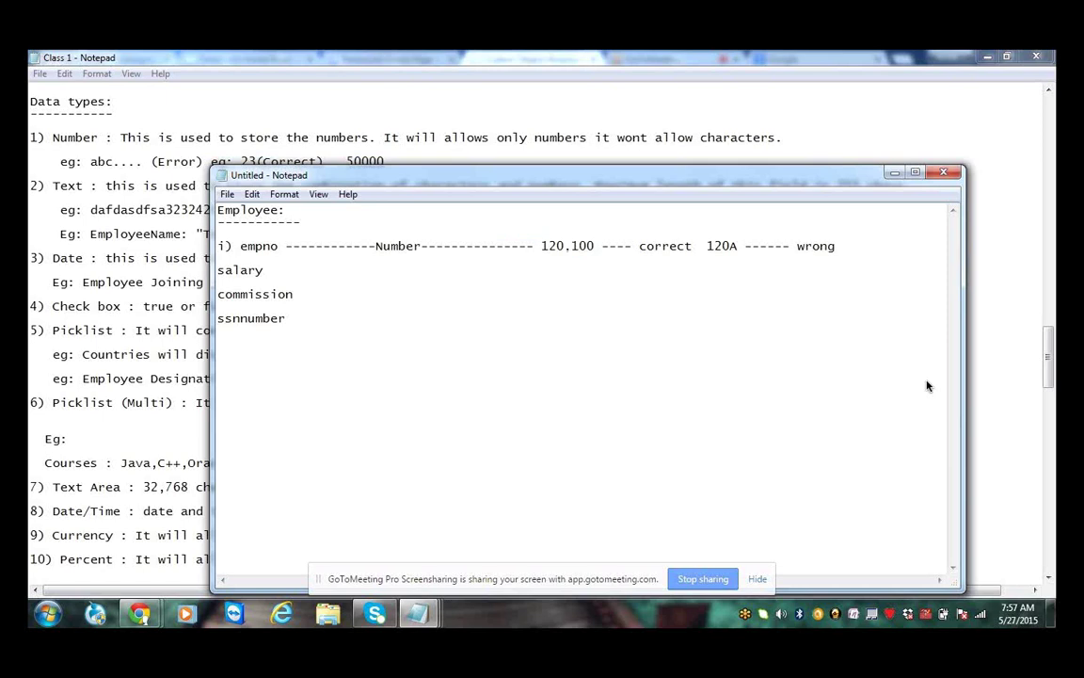
{"action": "key", "text": "ctrl+Left"}
{"action": "left_click_drag", "start_coordinate": [746, 247], "coordinate": [768, 248]}
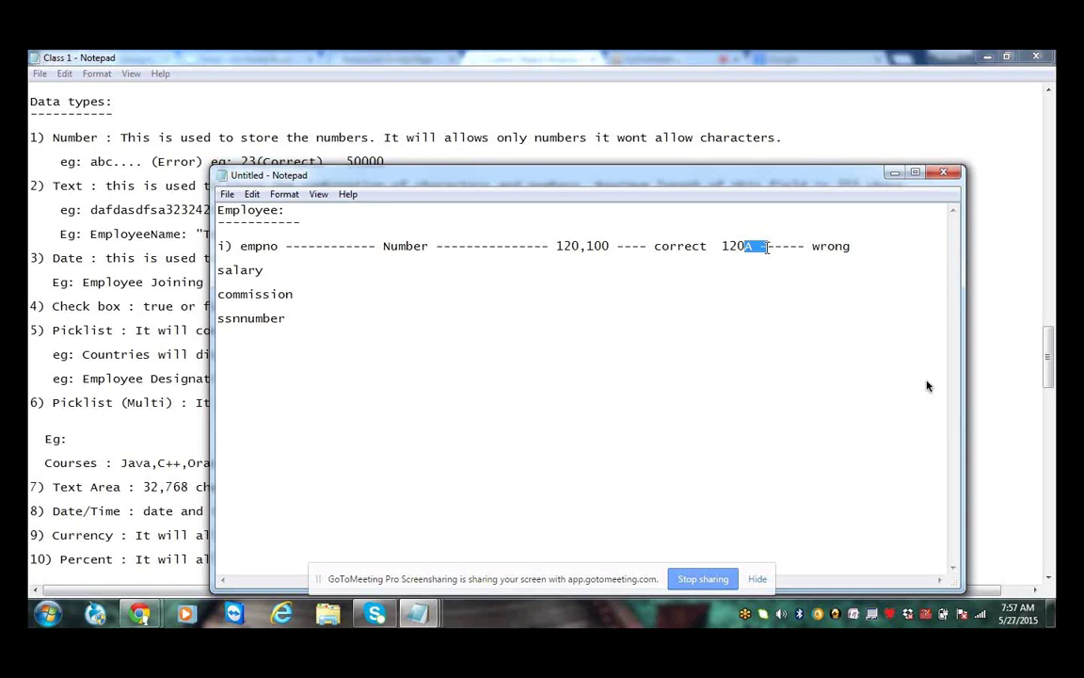
Mark salary as Number with '10000,20000 correct', and add dashes after ssnnumber
{"action": "left_click", "coordinate": [388, 273]}
{"action": "type", "text": "----------------- Nu"}
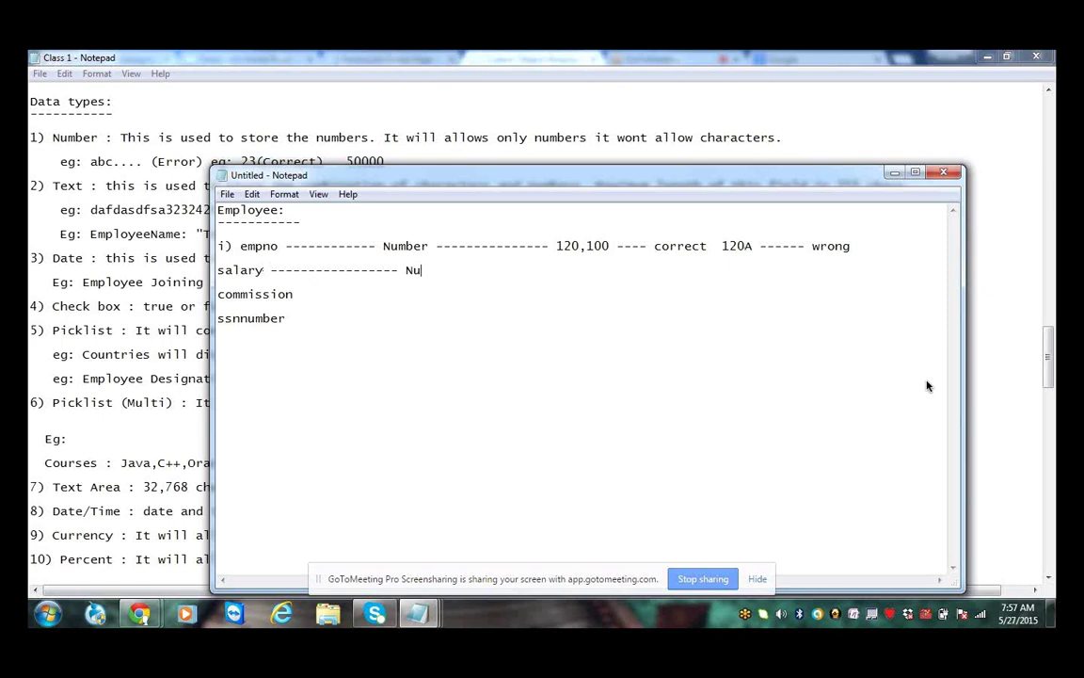
{"action": "type", "text": "mber -------------- 10000"}
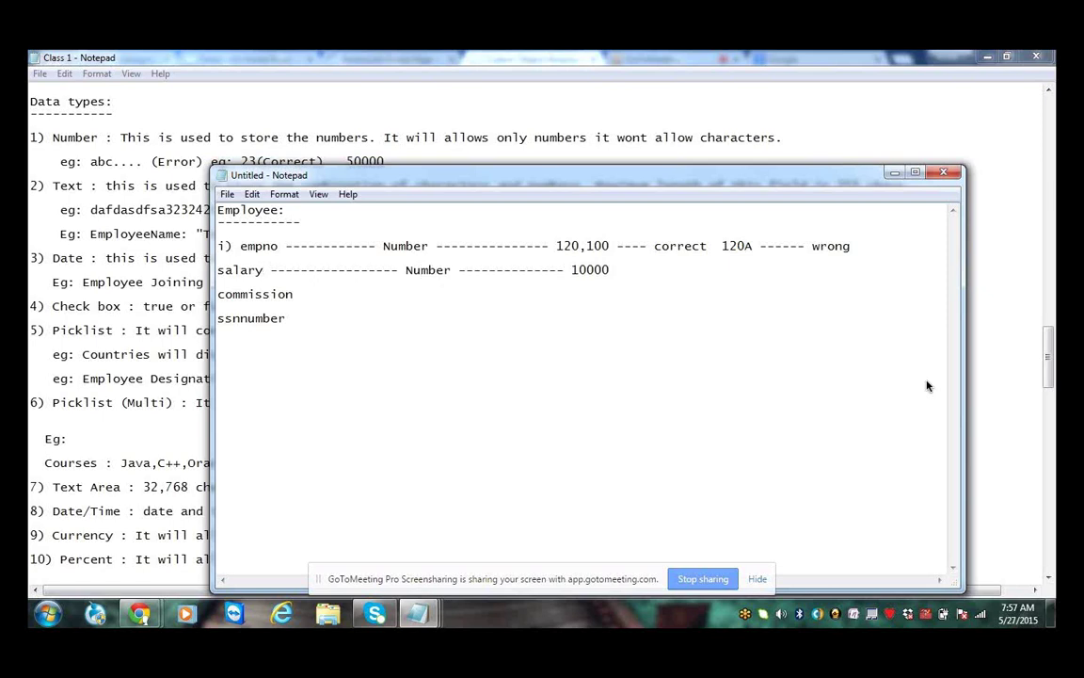
{"action": "type", "text": ",20000 correct"}
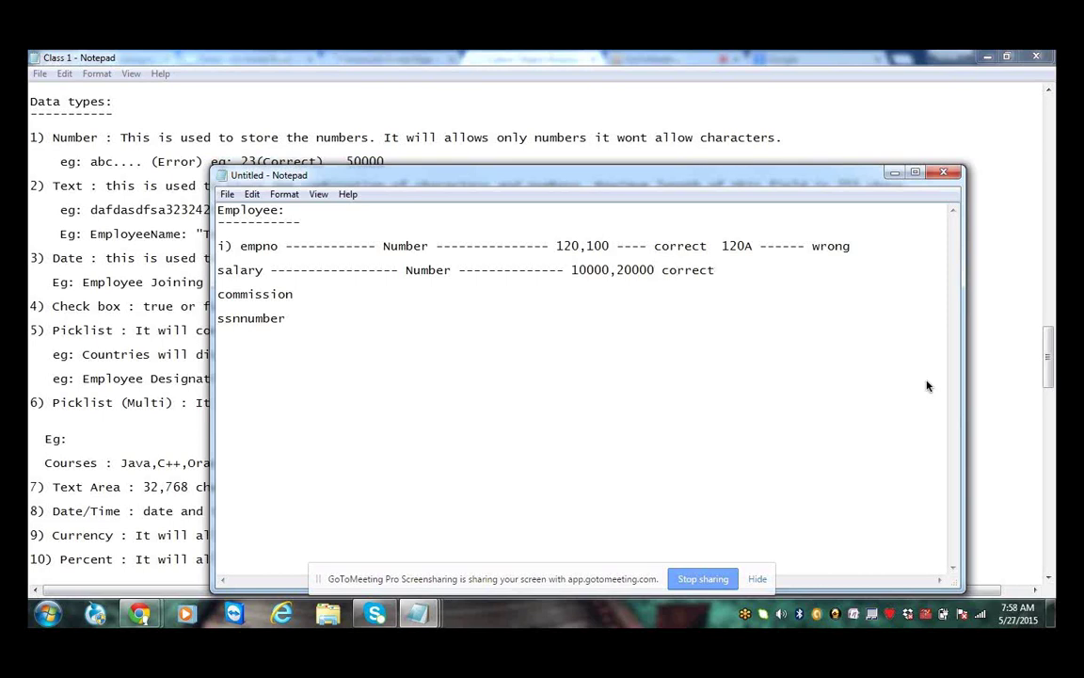
{"action": "type", "text": " -------------------------"}
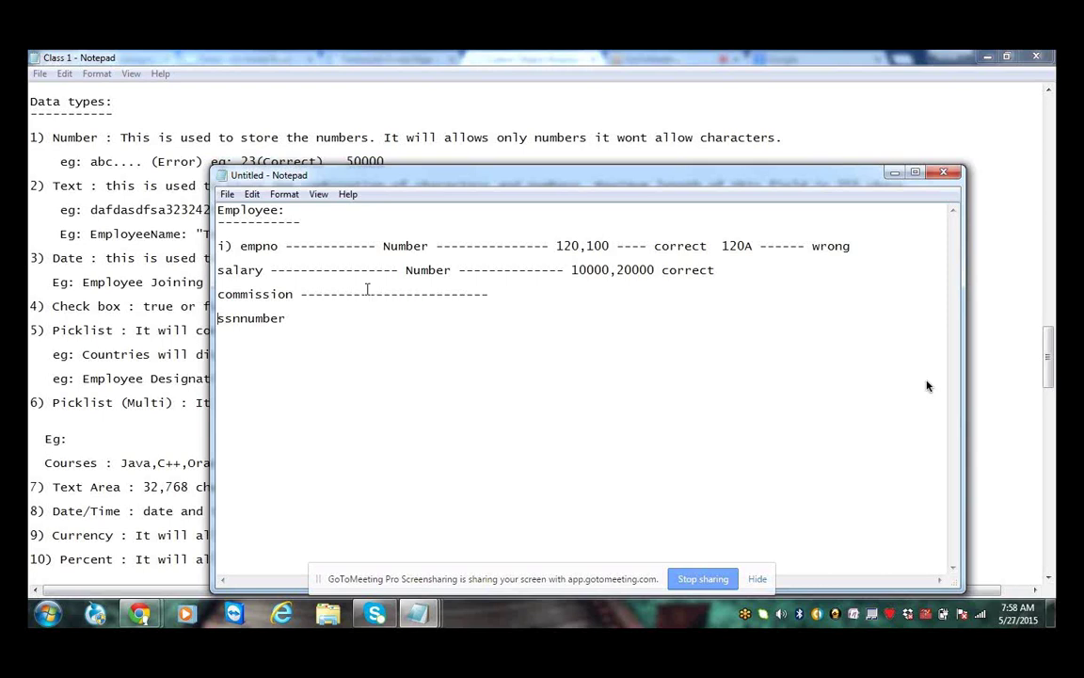
{"action": "key", "text": "End"}
{"action": "type", "text": "----------------------------"}
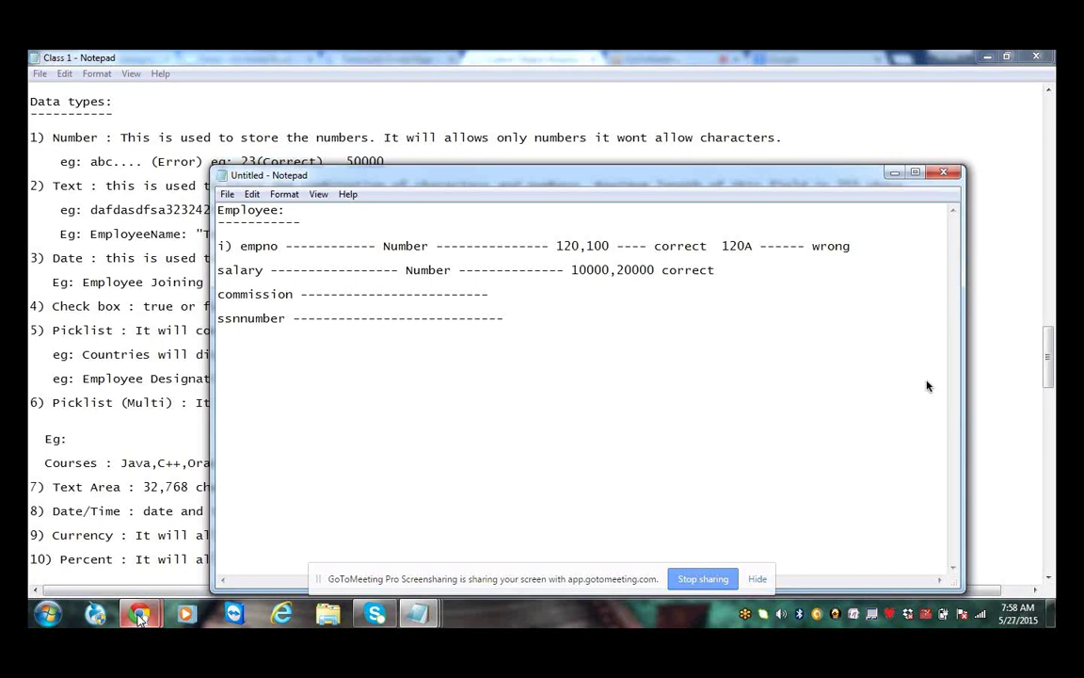
Add the example 'eg: 123-34-4567' after ssnnumber and highlight its hyphens
{"action": "left_click", "coordinate": [420, 361]}
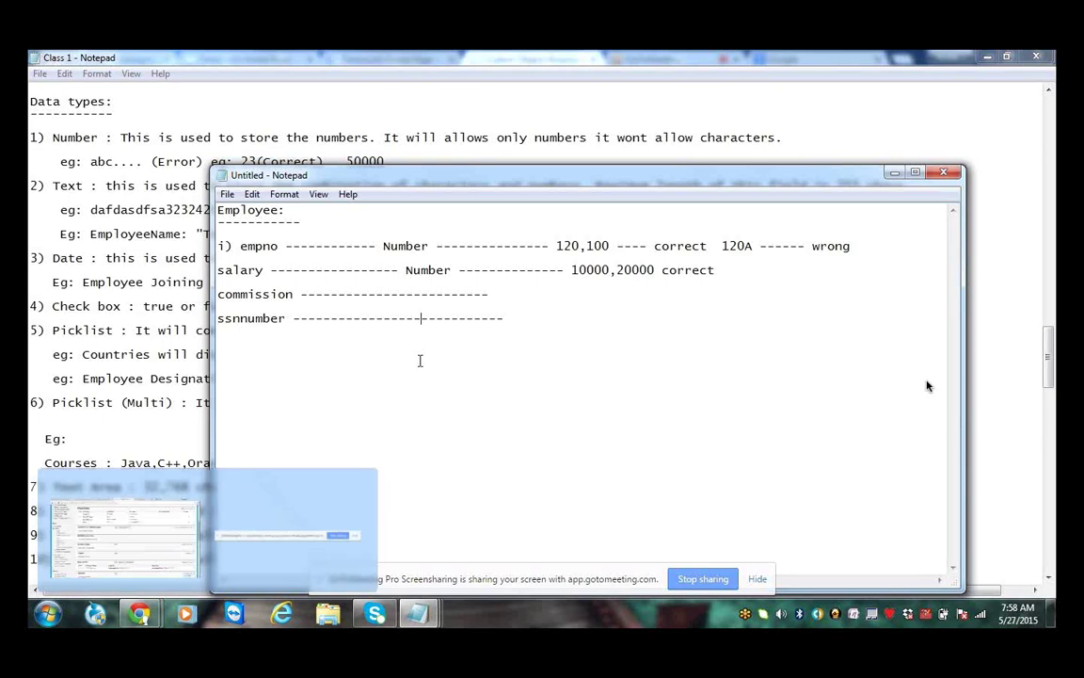
{"action": "left_click_drag", "start_coordinate": [286, 319], "coordinate": [219, 319]}
{"action": "left_click", "coordinate": [524, 325]}
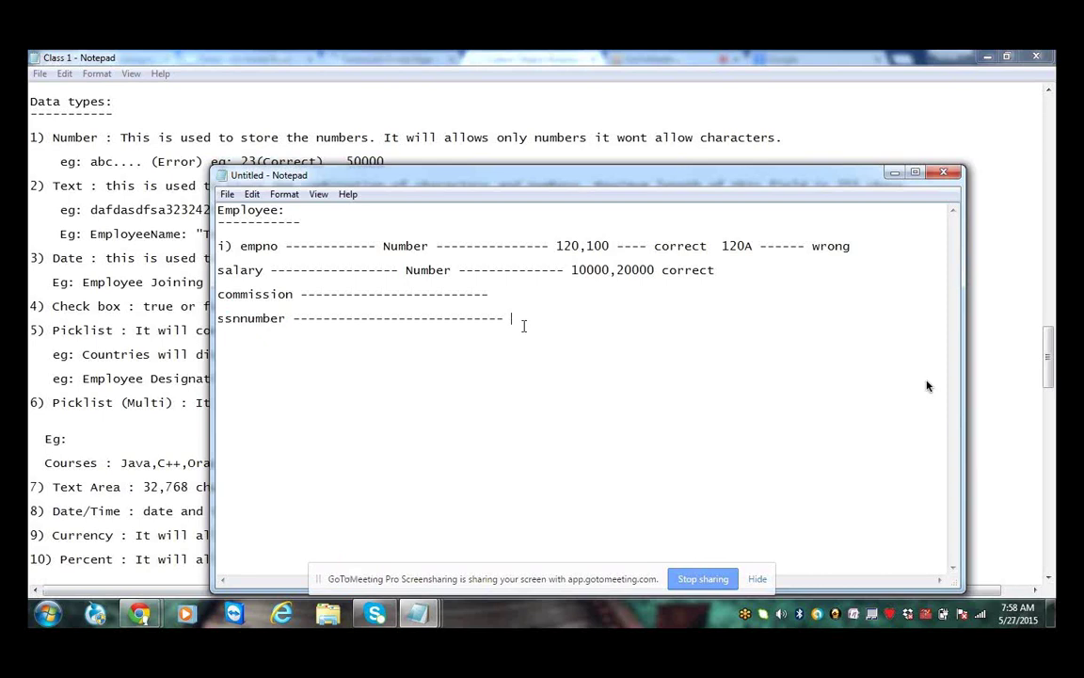
{"action": "type", "text": "eg: 123-34-45"}
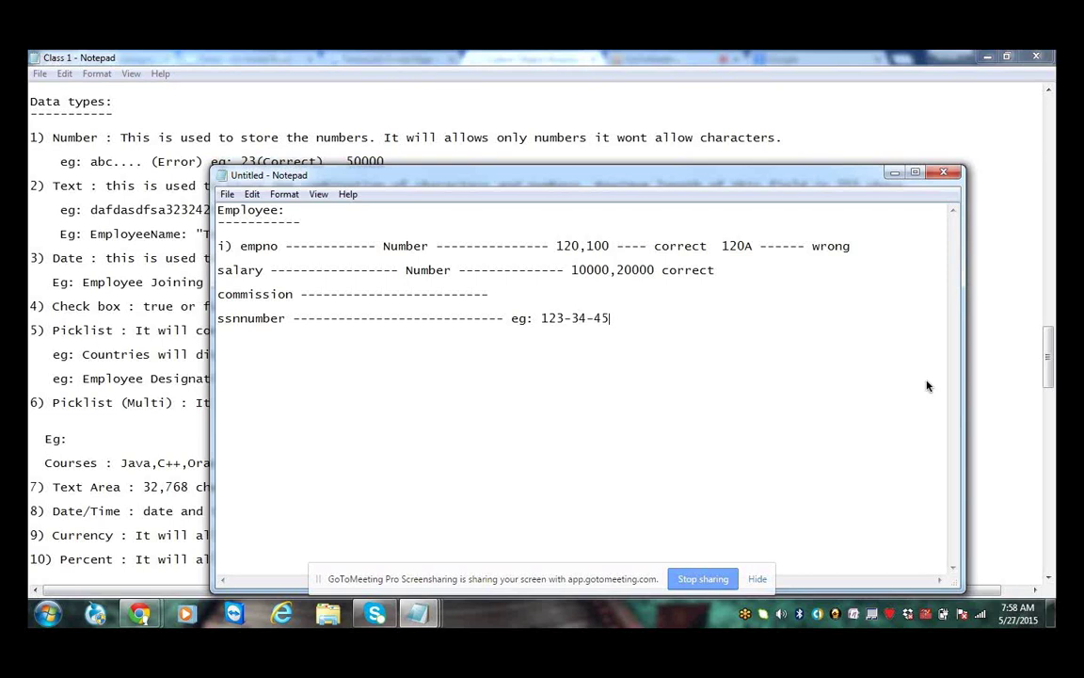
{"action": "type", "text": "67"}
{"action": "key", "text": "shift+Left"}
{"action": "key", "text": "shift+Left"}
{"action": "key", "text": "shift+Left"}
{"action": "key", "text": "shift+Left"}
{"action": "key", "text": "shift+Left"}
{"action": "key", "text": "shift+Left"}
{"action": "key", "text": "shift+Left"}
{"action": "key", "text": "shift+Left"}
{"action": "key", "text": "Left"}
{"action": "key", "text": "shift+Right"}
{"action": "left_click", "coordinate": [588, 319]}
{"action": "left_click_drag", "start_coordinate": [588, 319], "coordinate": [592, 319]}
{"action": "left_click", "coordinate": [634, 320]}
Label ssnnumber as Text and start a 'Data types:' heading below
{"action": "type", "text": "---------------- Tex"}
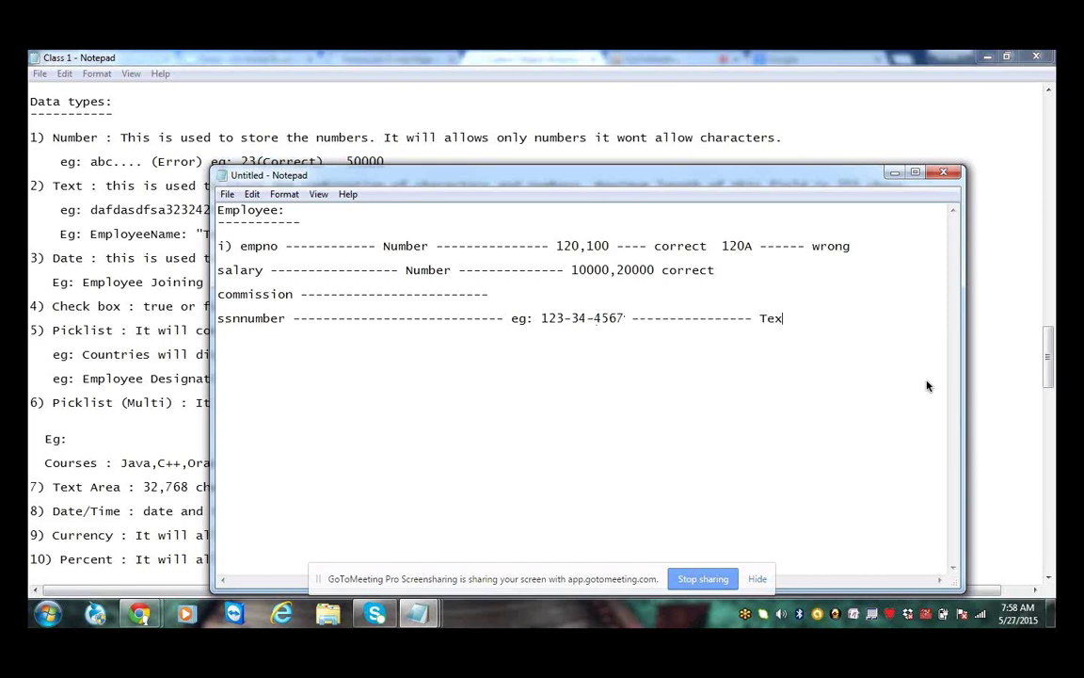
{"action": "type", "text": "t"}
{"action": "key", "text": "Return"}
{"action": "key", "text": "Return"}
{"action": "key", "text": "Return"}
{"action": "type", "text": "Data types:"}
Underline Data types: and list i) Number, ii) Text, iii) Date, iv) Picklist, v) Picklist(Multiselect), vi) Text Area
{"action": "key", "text": "Return"}
{"action": "type", "text": "-"}
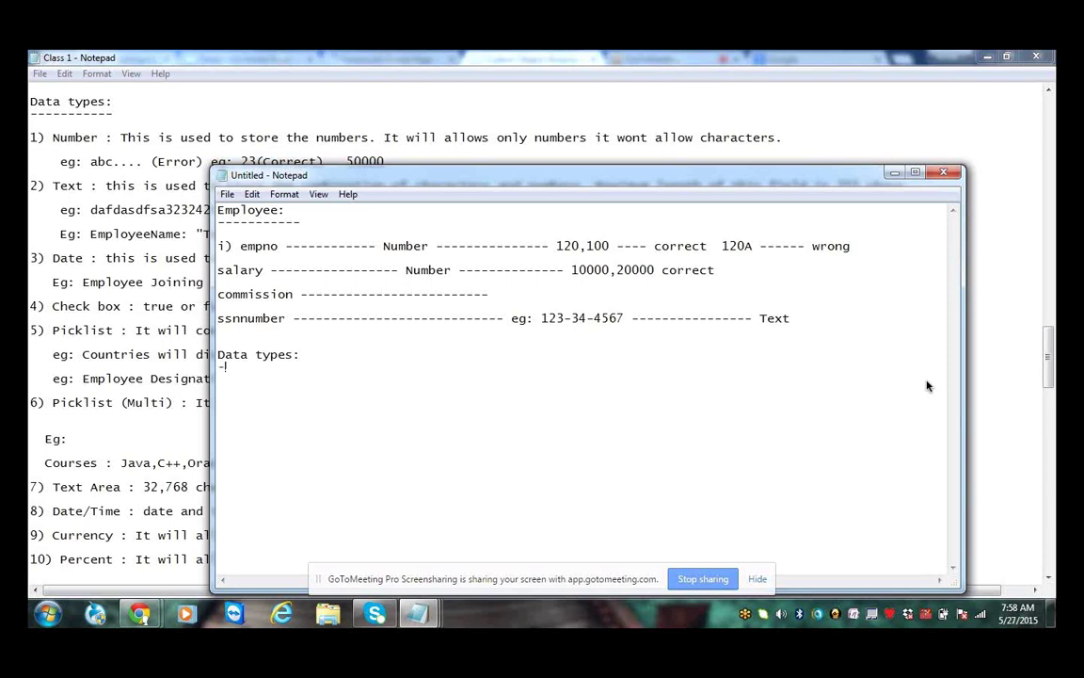
{"action": "type", "text": "-----------"}
{"action": "key", "text": "Return"}
{"action": "key", "text": "Return"}
{"action": "type", "text": "i) Numbe"}
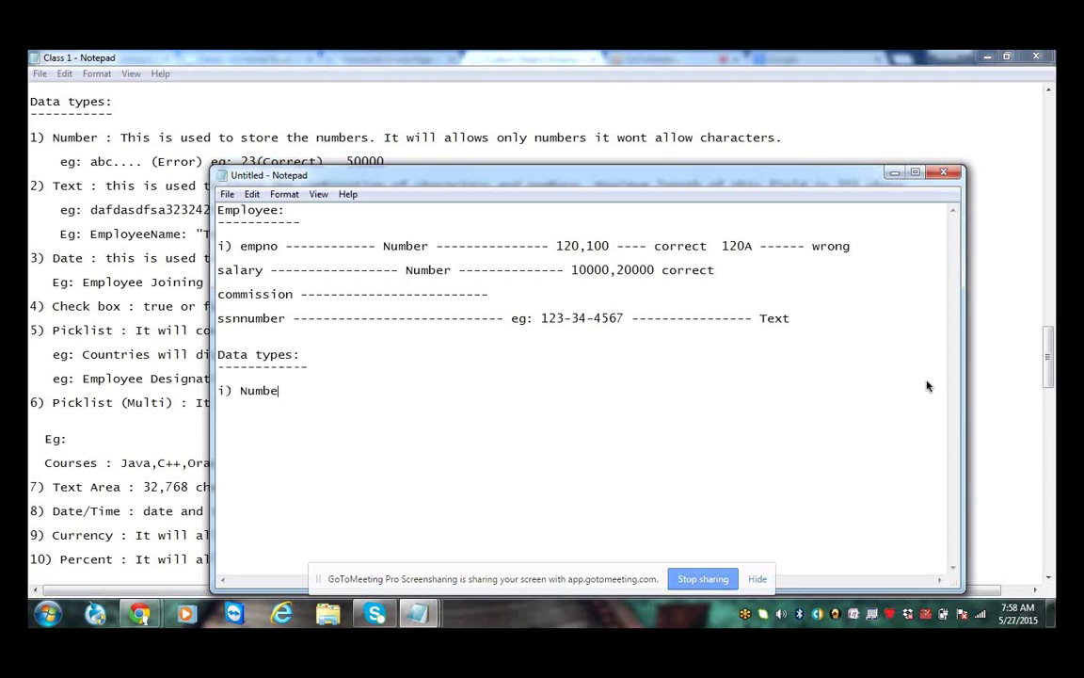
{"action": "type", "text": "r"}
{"action": "key", "text": "Return"}
{"action": "type", "text": "ii) Text"}
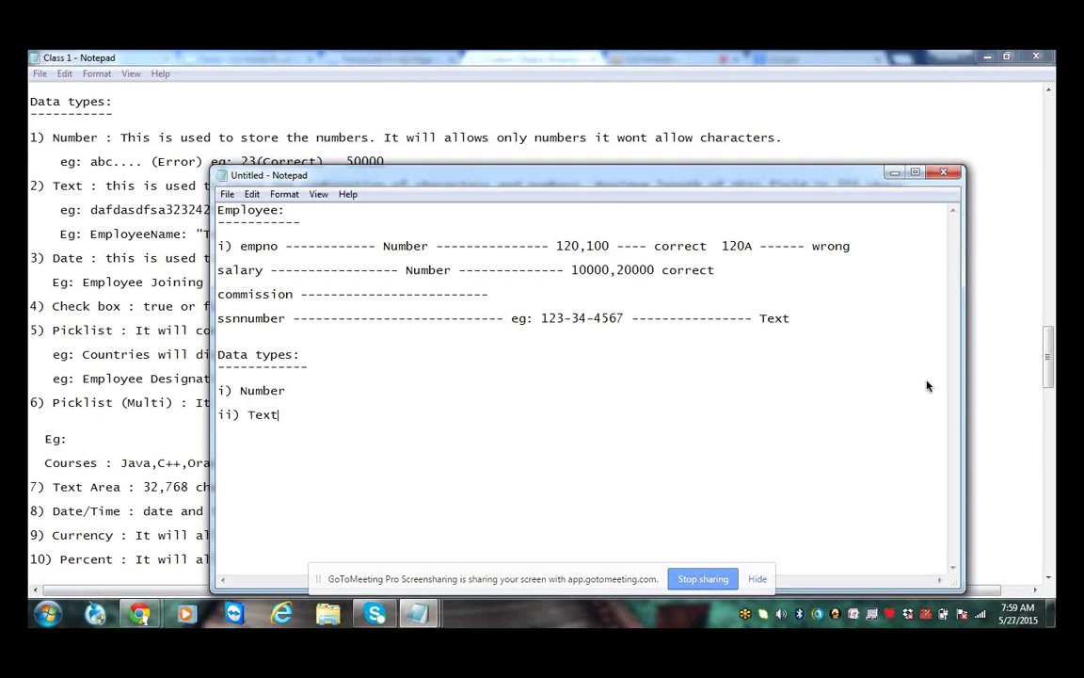
{"action": "key", "text": "Return"}
{"action": "key", "text": "Return"}
{"action": "type", "text": "iii) Date"}
{"action": "key", "text": "Return"}
{"action": "key", "text": "Return"}
{"action": "type", "text": "iv) Picklis"}
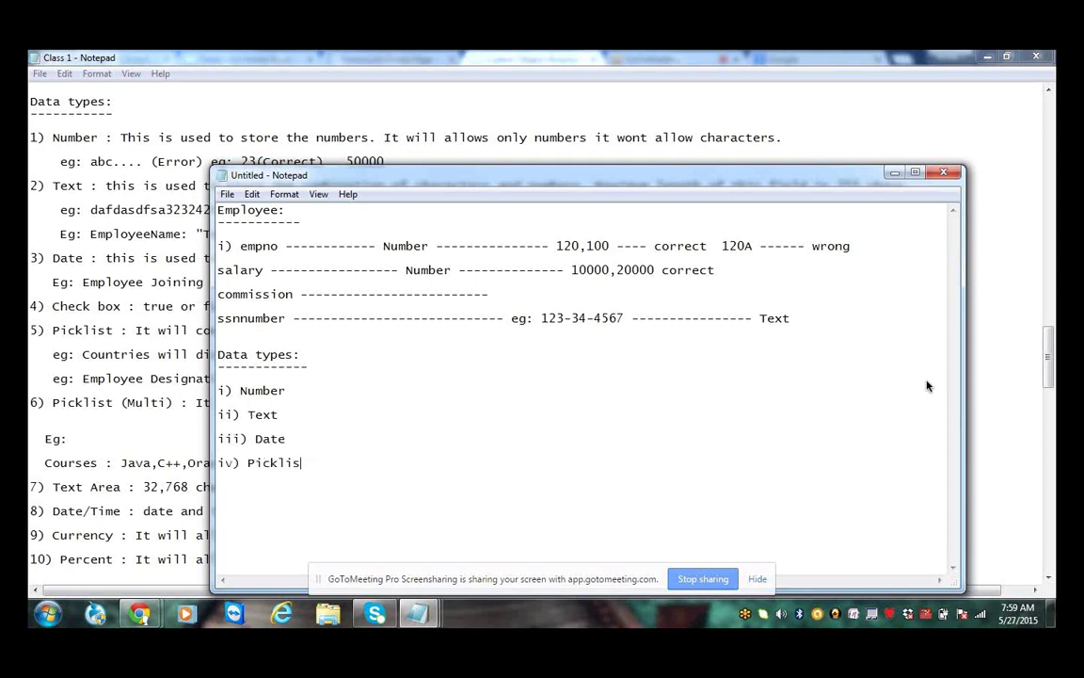
{"action": "type", "text": "t"}
{"action": "key", "text": "Return"}
{"action": "type", "text": "v) Picklist("}
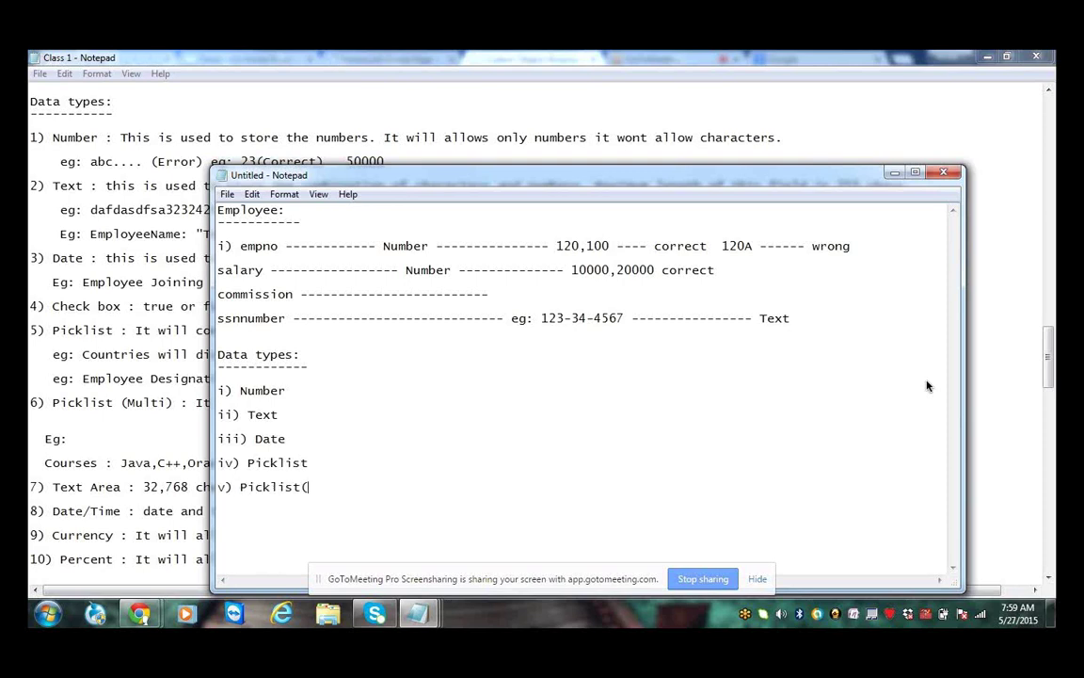
{"action": "type", "text": "Multiselect"}
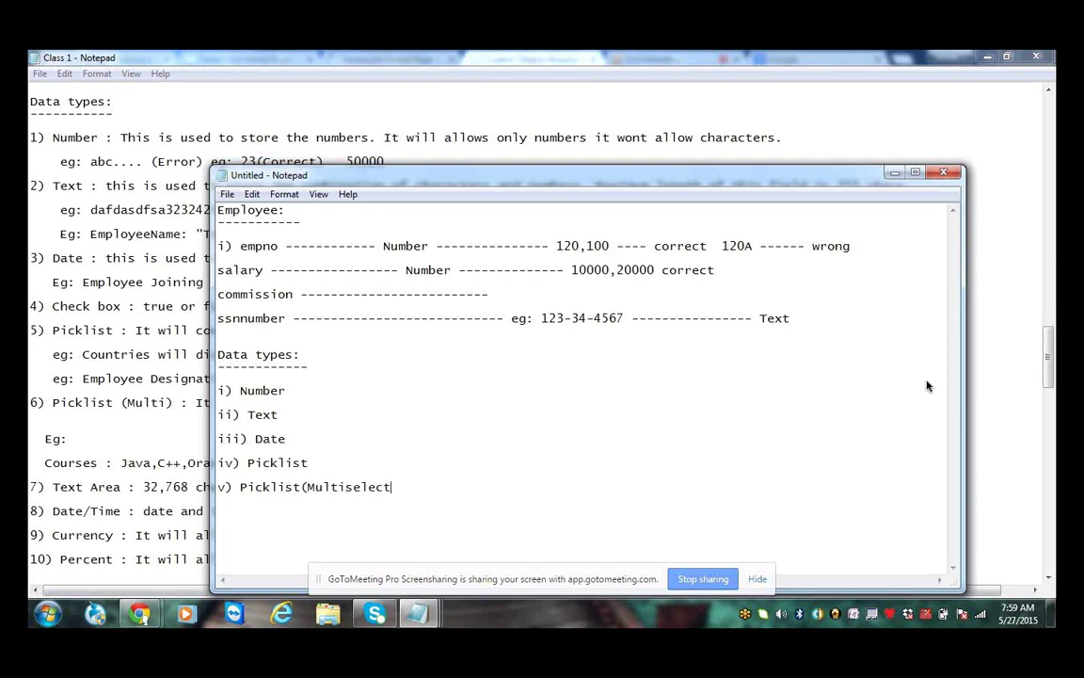
{"action": "type", "text": ")"}
{"action": "key", "text": "Return"}
{"action": "type", "text": "vi) Text Area"}
{"action": "key", "text": "Return"}
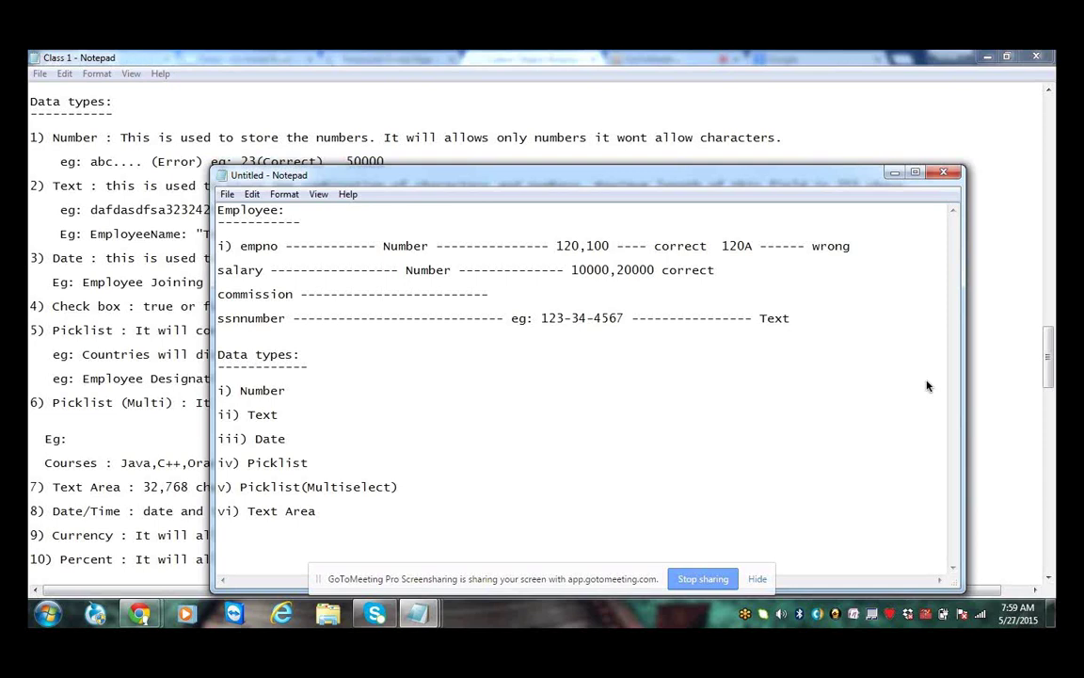
Minimize the notes and return to Salesforce's Custom Object: Employee page
{"action": "left_click", "coordinate": [969, 219]}
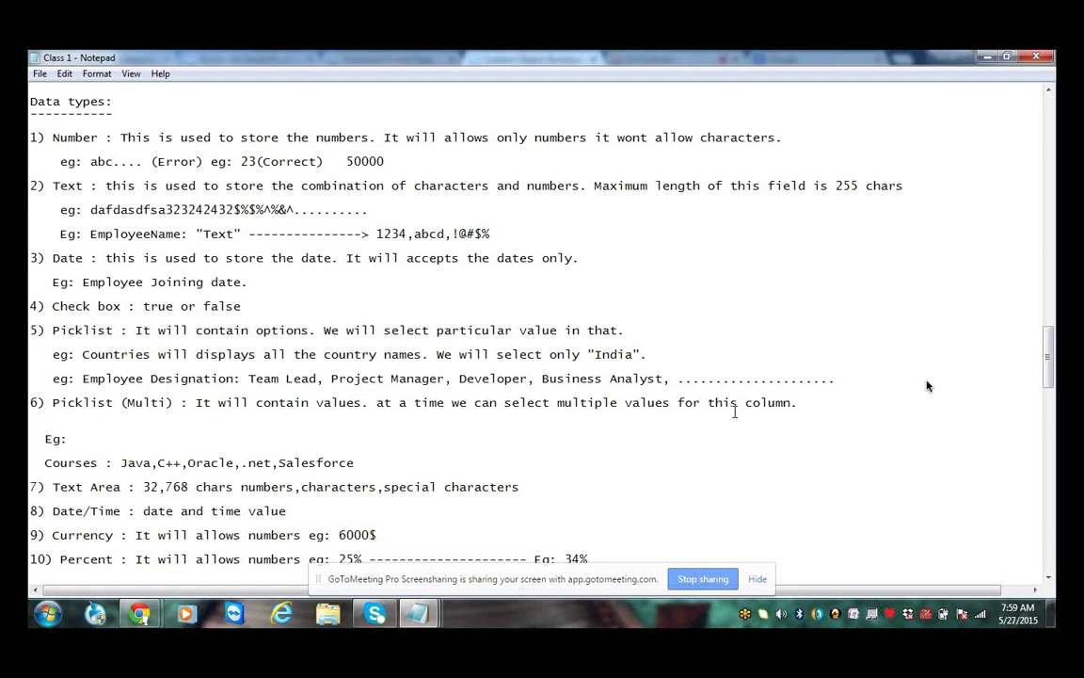
{"action": "key", "text": "alt+Tab"}
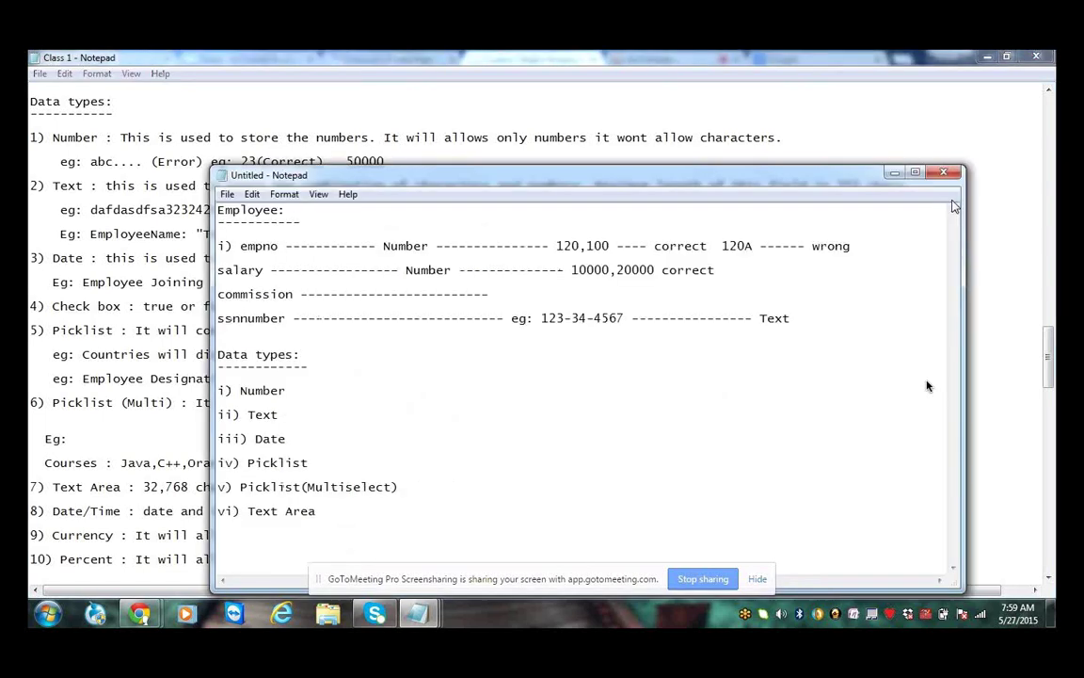
{"action": "key", "text": "alt+Tab"}
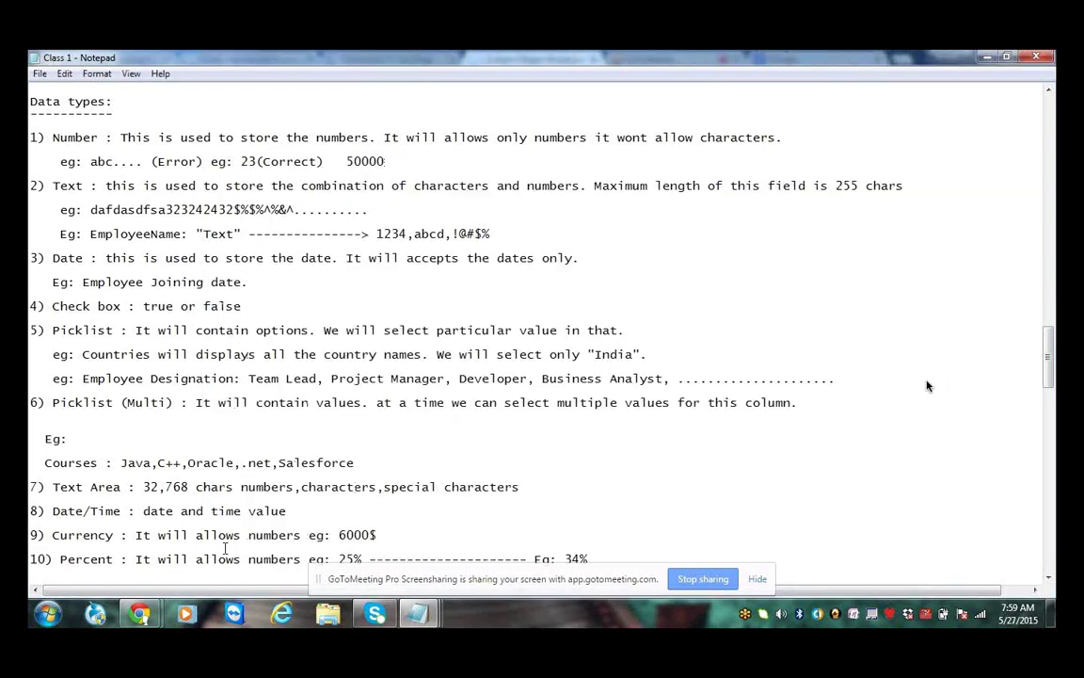
{"action": "mouse_move", "coordinate": [156, 613]}
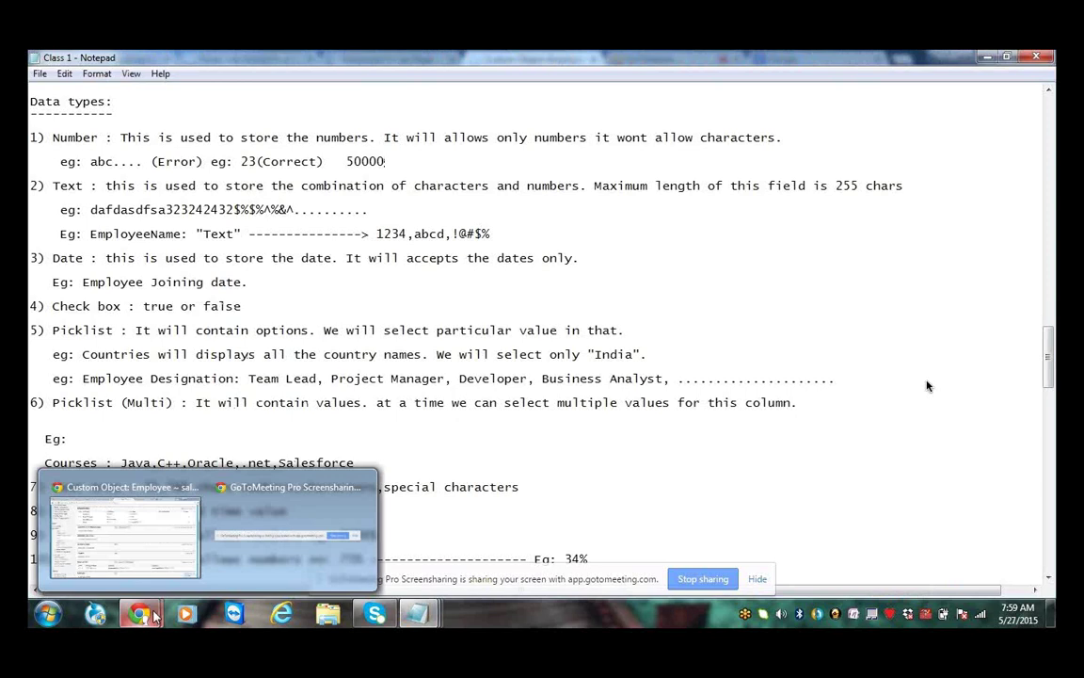
{"action": "left_click", "coordinate": [125, 534]}
{"action": "scroll", "coordinate": [640, 187], "scroll_direction": "up", "scroll_amount": 4}
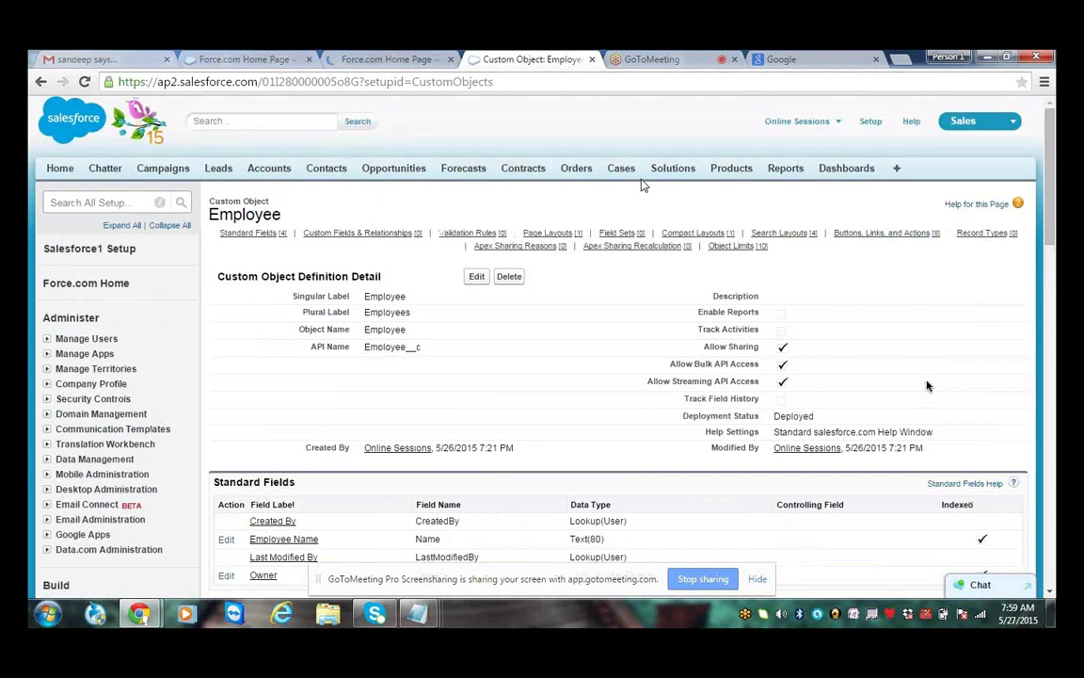